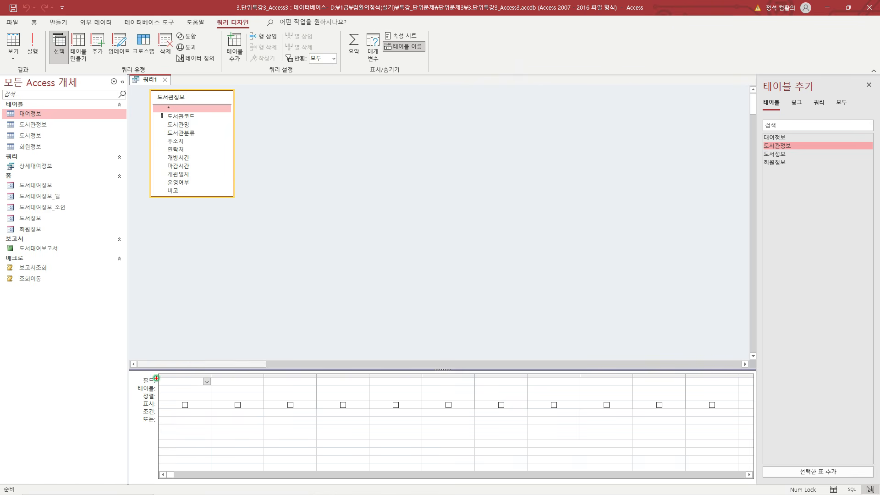
Enter the expression Left([도서관코드],2) & "-" & Right([도서관코드],3) in the zoomed editor for the first query field.
{"action": "left_click", "coordinate": [198, 382]}
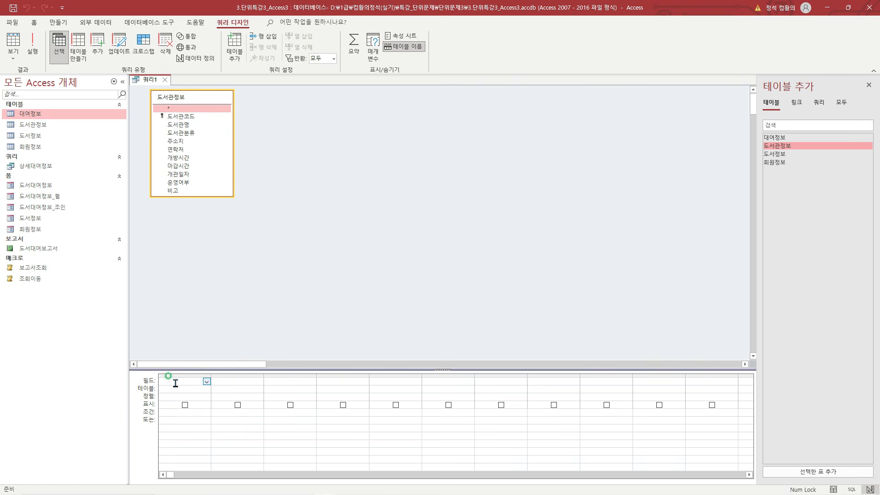
{"action": "key", "text": "shift+F2"}
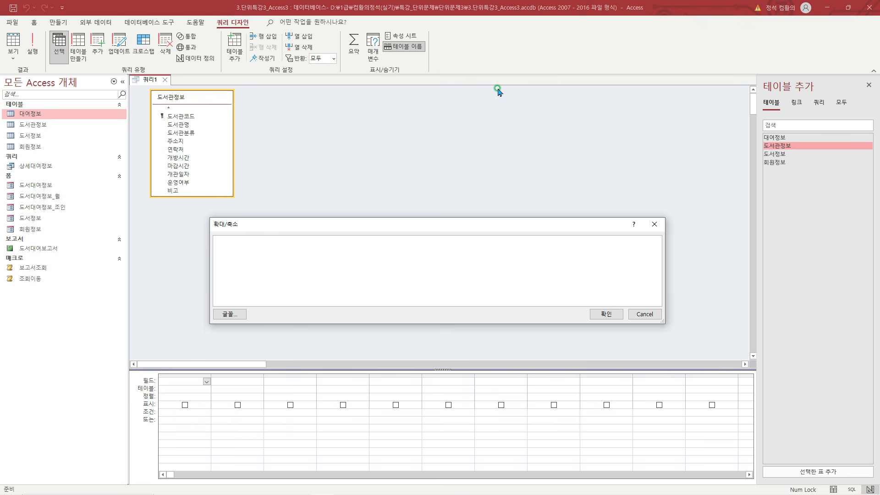
{"action": "left_click_drag", "start_coordinate": [164, 111], "coordinate": [202, 121]}
{"action": "type", "text": "Left([도서관코드],2) &"}
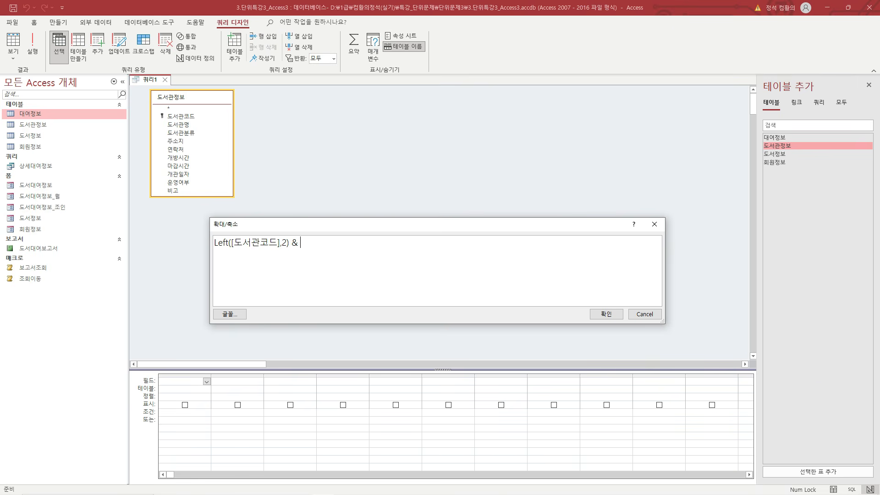
{"action": "type", "text": " \"-\" & Right([도서관코드],3)"}
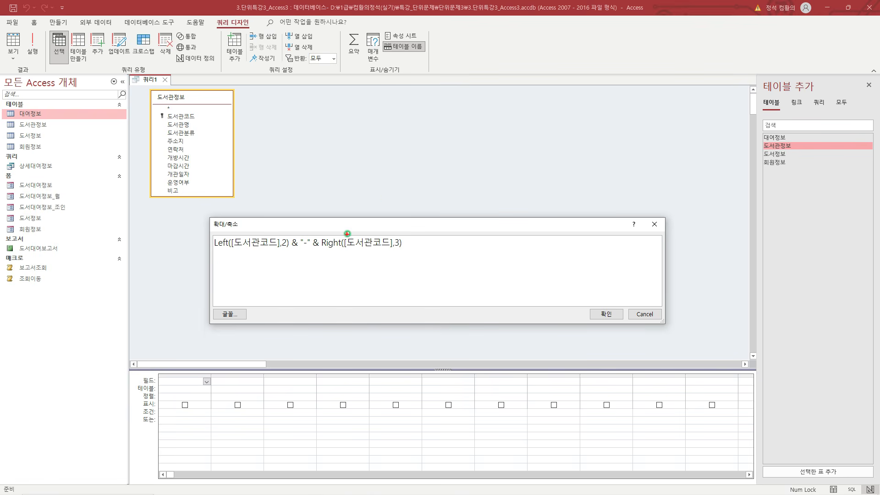
Wrap the Right([도서관코드],3) part of the expression in StrReverse and accept the expression.
{"action": "left_click", "coordinate": [359, 243]}
{"action": "left_click", "coordinate": [321, 242]}
{"action": "type", "text": "Str"}
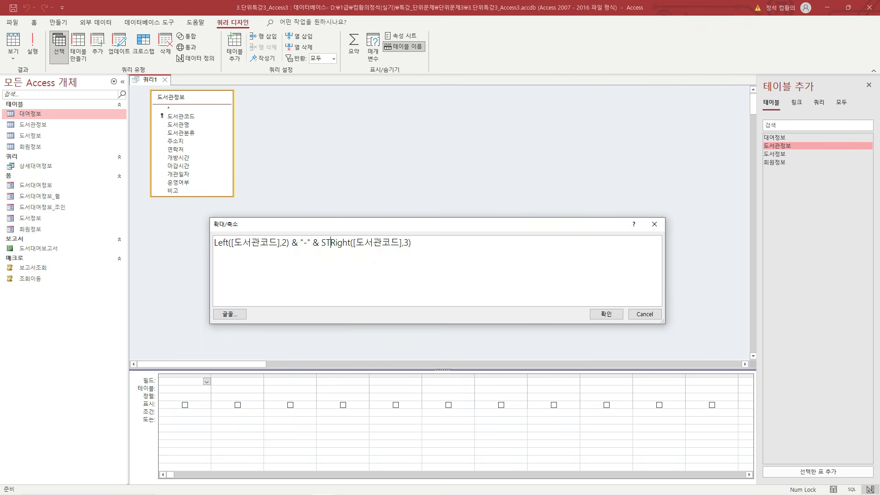
{"action": "type", "text": "Reverse(R"}
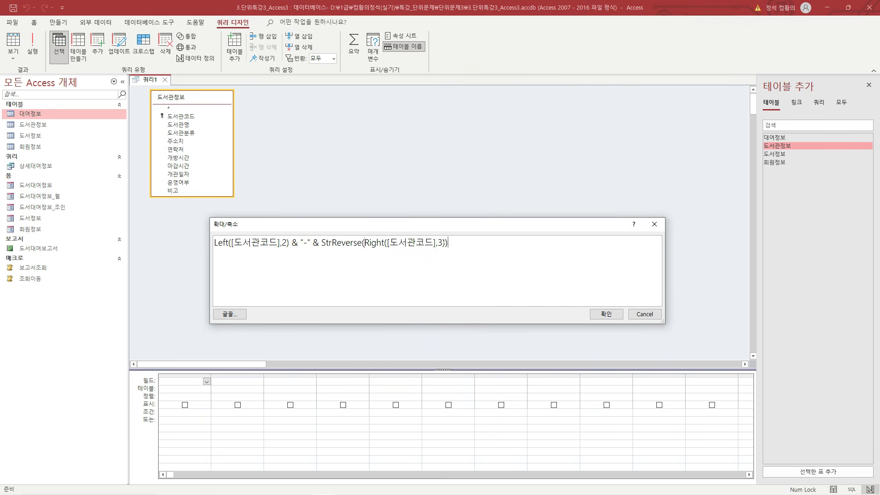
{"action": "left_click", "coordinate": [607, 315]}
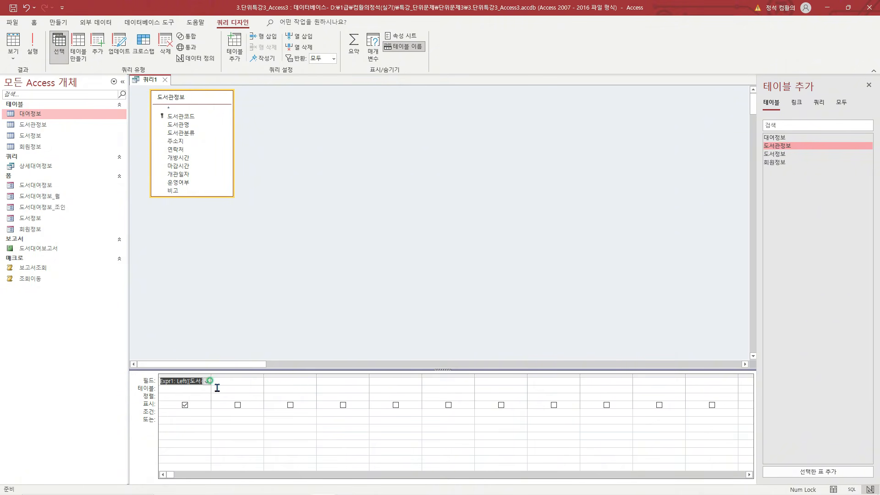
Rename the calculated field's alias as 수정도서관코드 and widen its column to fit the full expression.
{"action": "double_click", "coordinate": [211, 376]}
{"action": "left_click", "coordinate": [175, 381]}
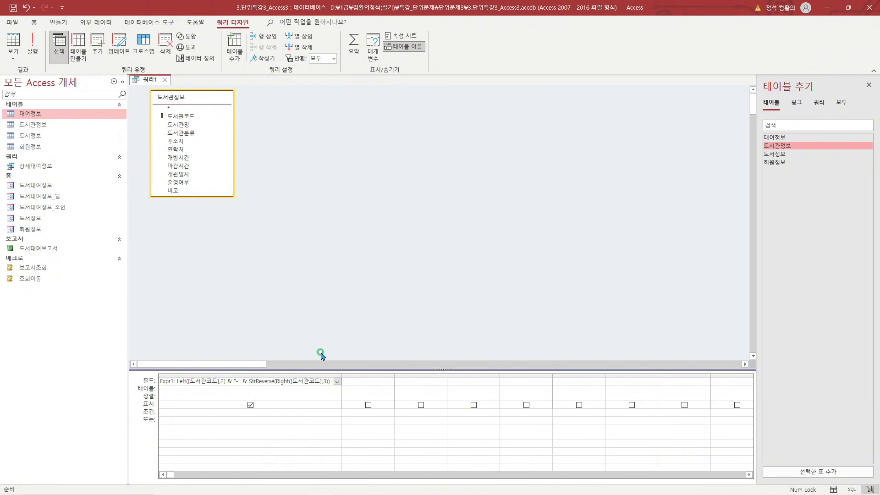
{"action": "key", "text": "shift+Home"}
{"action": "type", "text": "수정도서관"}
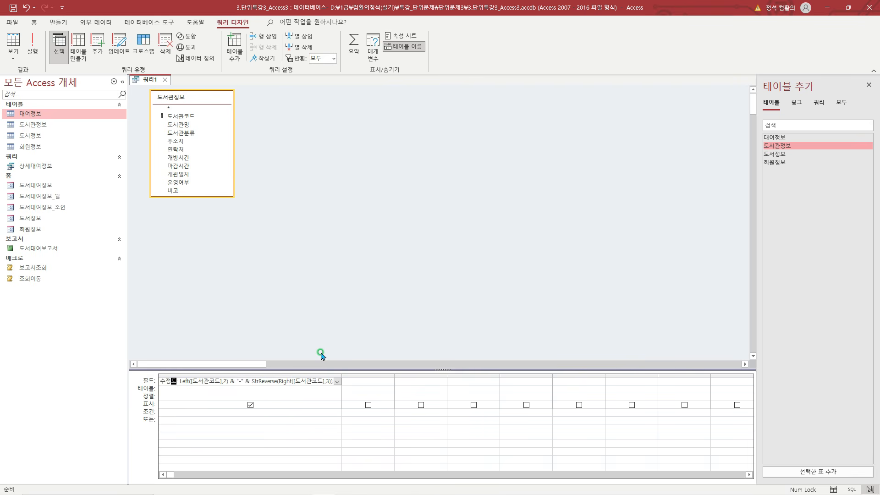
{"action": "type", "text": "코드"}
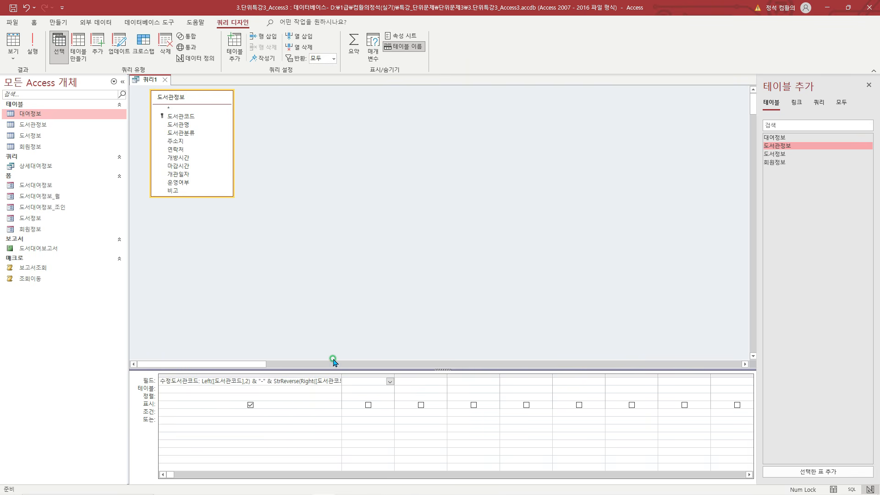
{"action": "double_click", "coordinate": [342, 375]}
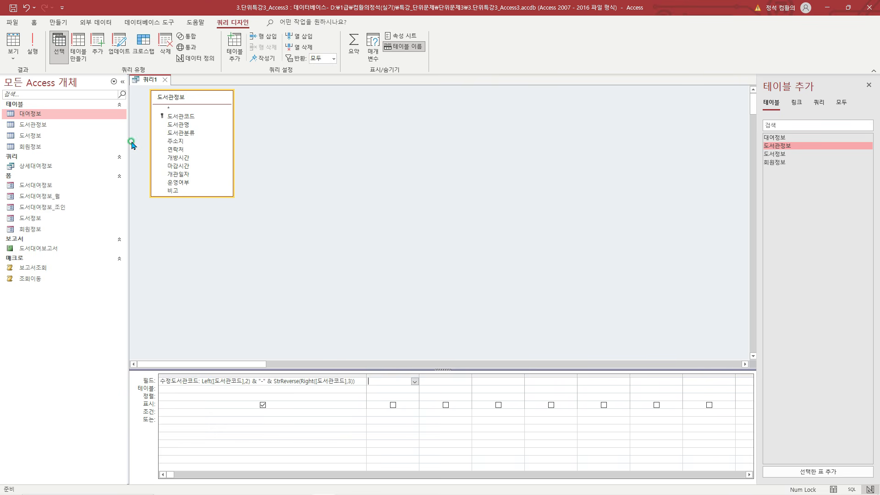
Examine the 도서관코드 values in the 도서관정보 table and return to the query design.
{"action": "double_click", "coordinate": [100, 129]}
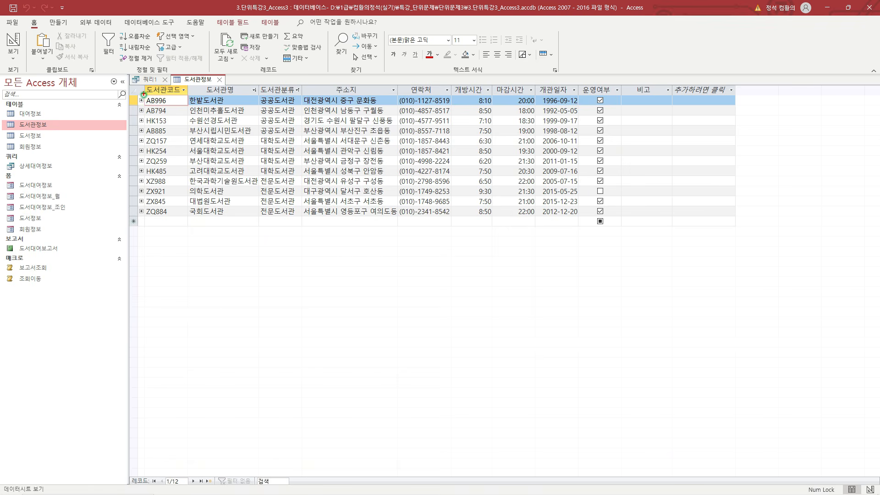
{"action": "left_click_drag", "start_coordinate": [143, 94], "coordinate": [193, 217]}
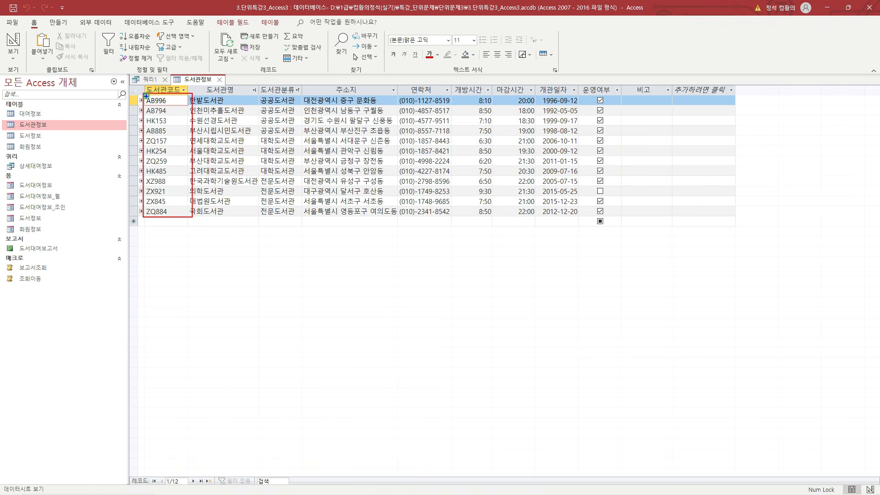
{"action": "left_click_drag", "start_coordinate": [145, 95], "coordinate": [156, 220]}
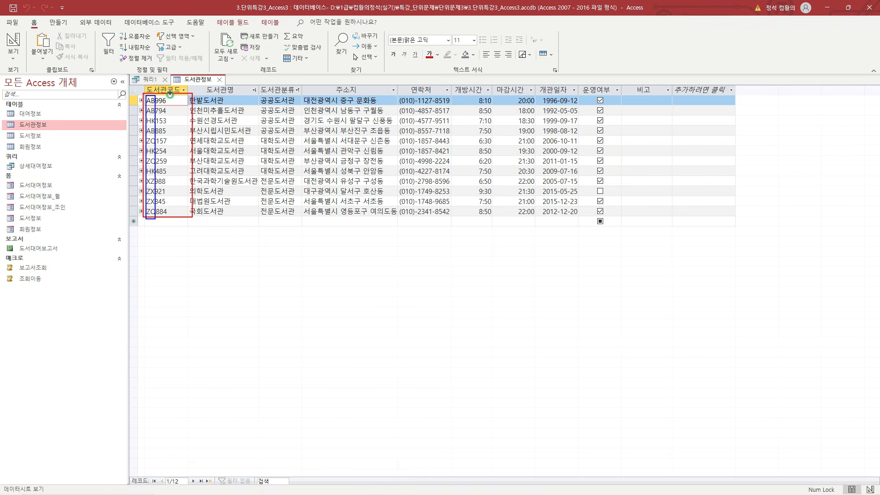
{"action": "left_click_drag", "start_coordinate": [169, 94], "coordinate": [169, 93]}
{"action": "key", "text": "Escape"}
{"action": "left_click", "coordinate": [149, 80]}
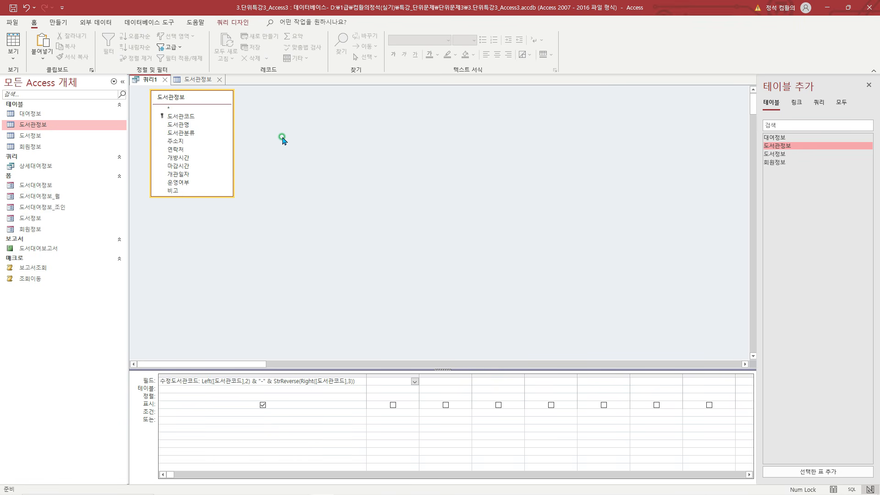
Add the 도서관명 and 마감시간 fields to the query and set the 마감시간 criterion to >=#오후 7:00:00#.
{"action": "double_click", "coordinate": [202, 124]}
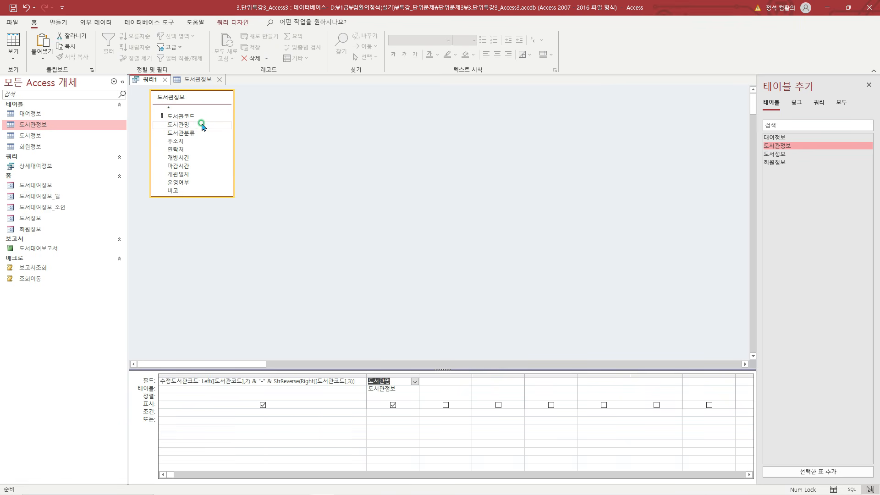
{"action": "double_click", "coordinate": [187, 165]}
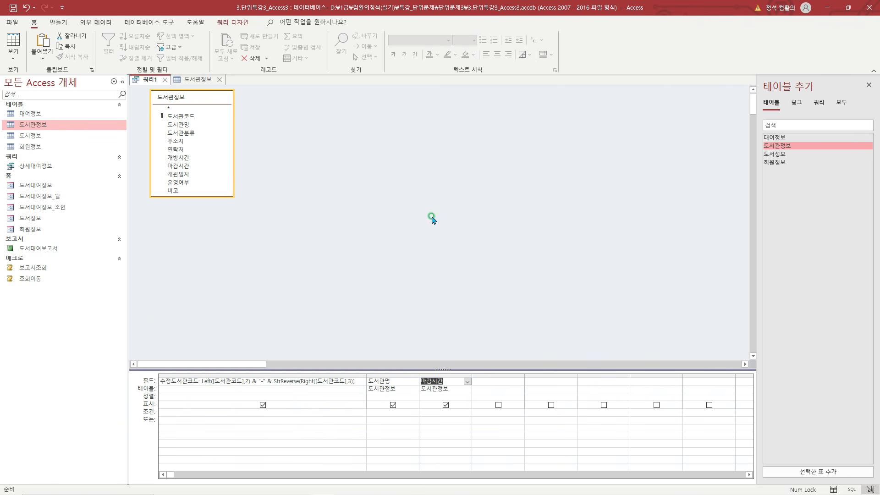
{"action": "left_click", "coordinate": [439, 413]}
{"action": "key", "text": "ctrl+2"}
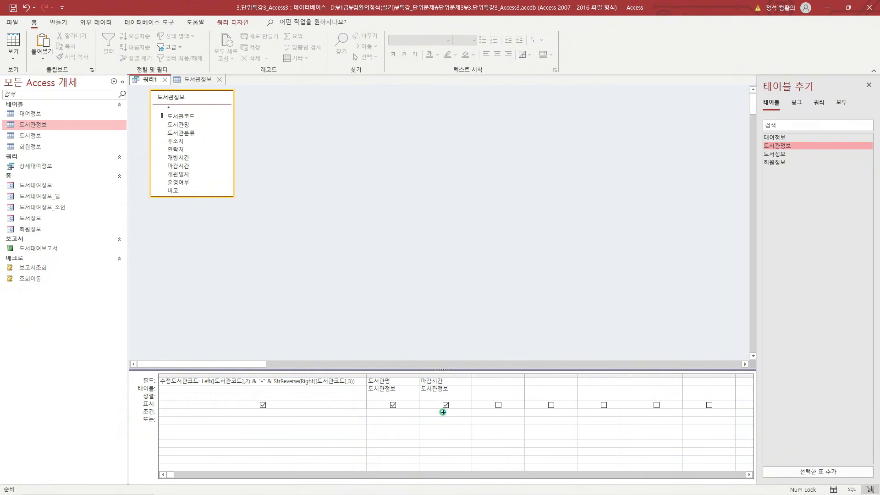
{"action": "left_click_drag", "start_coordinate": [439, 410], "coordinate": [456, 415]}
{"action": "key", "text": "Escape"}
{"action": "key", "text": "Tab"}
Add the 운영여부 field hidden from the results and set its criterion to True, checking its values in the 도서관정보 table.
{"action": "double_click", "coordinate": [192, 183]}
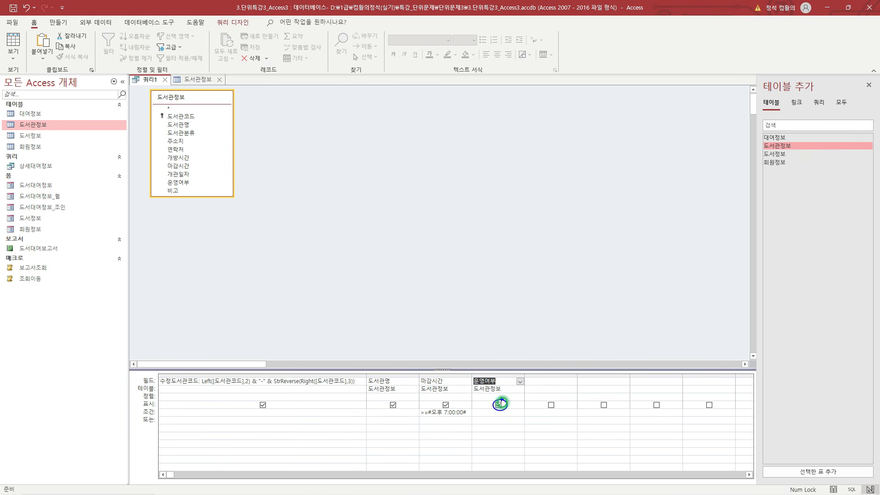
{"action": "left_click", "coordinate": [498, 406]}
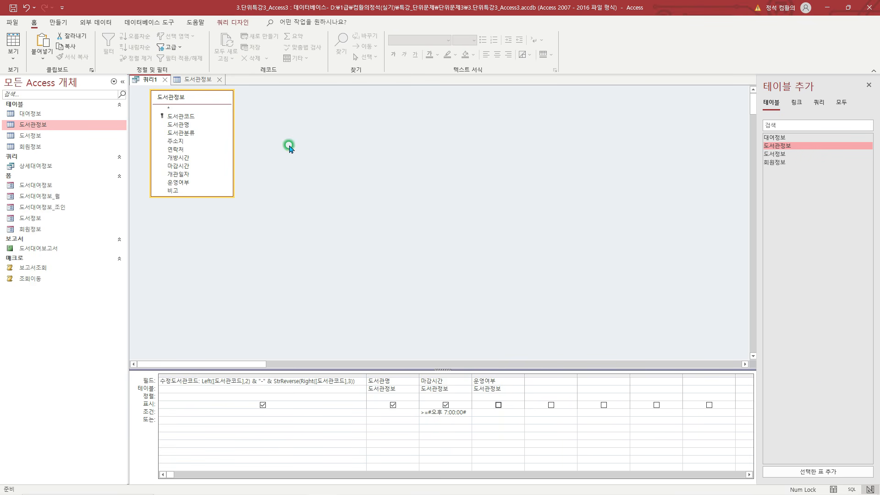
{"action": "left_click", "coordinate": [204, 81]}
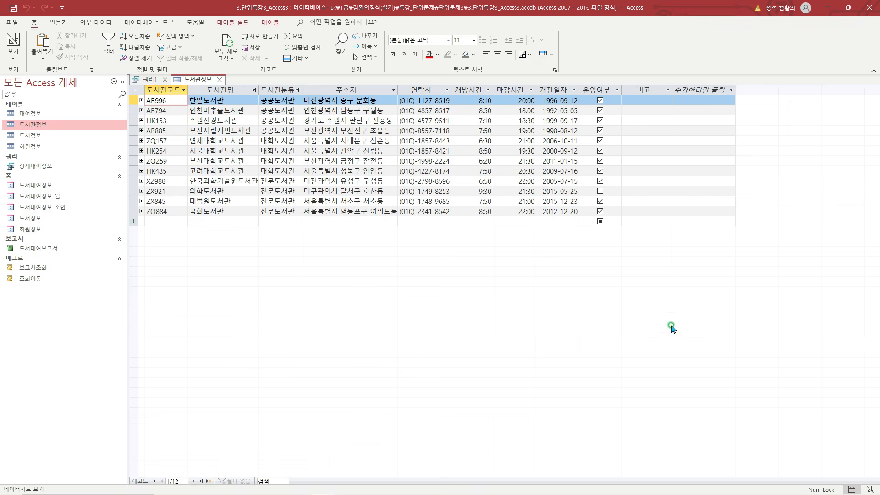
{"action": "left_click_drag", "start_coordinate": [579, 85], "coordinate": [619, 223]}
{"action": "mouse_move", "coordinate": [594, 184]}
{"action": "left_mouse_down"}
{"action": "mouse_move", "coordinate": [596, 198]}
{"action": "mouse_move", "coordinate": [614, 184]}
{"action": "left_mouse_up"}
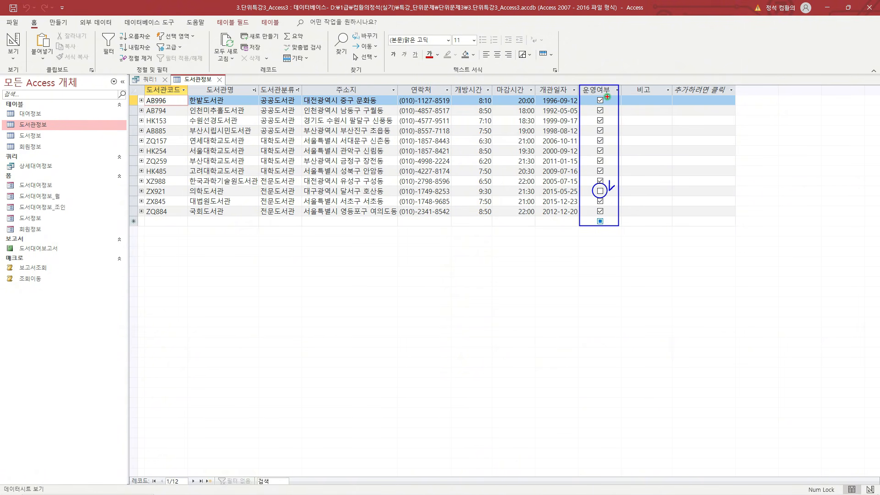
{"action": "left_click", "coordinate": [149, 80]}
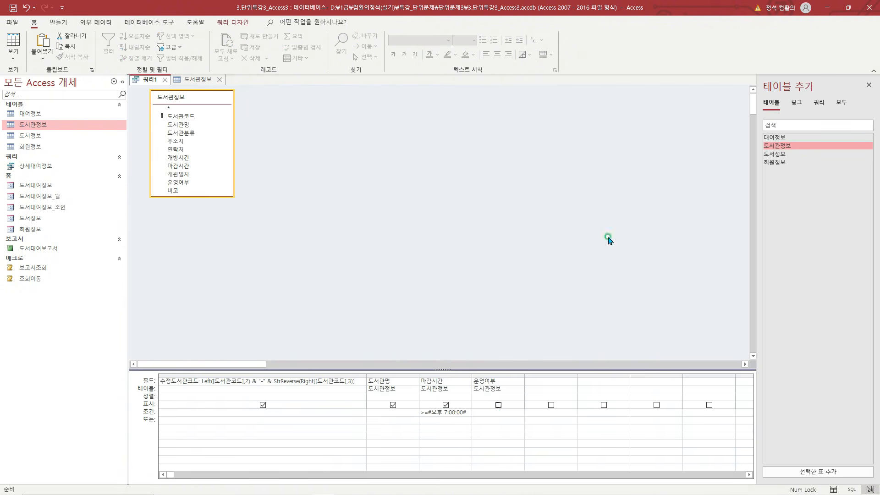
{"action": "left_click", "coordinate": [502, 413]}
{"action": "type", "text": "True"}
{"action": "key", "text": "Tab"}
Sort the query by 도서관명 in ascending order (오름차순).
{"action": "left_click", "coordinate": [407, 396]}
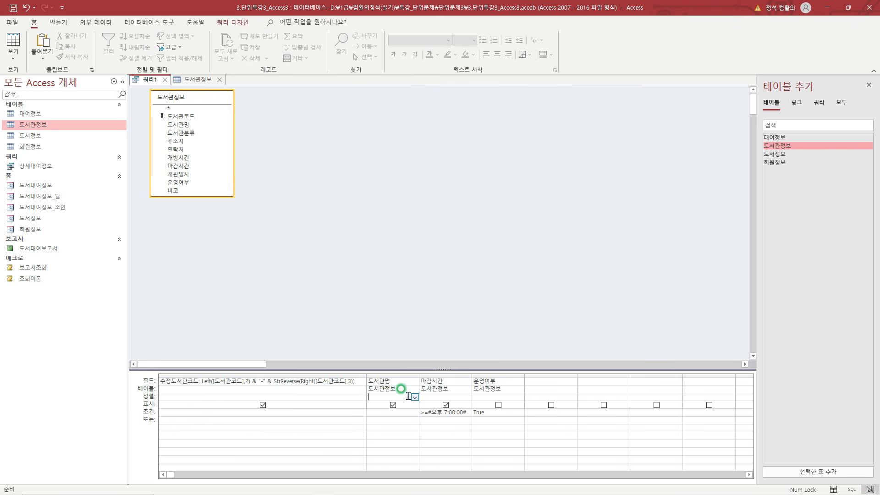
{"action": "left_click", "coordinate": [414, 397]}
{"action": "left_click", "coordinate": [408, 403]}
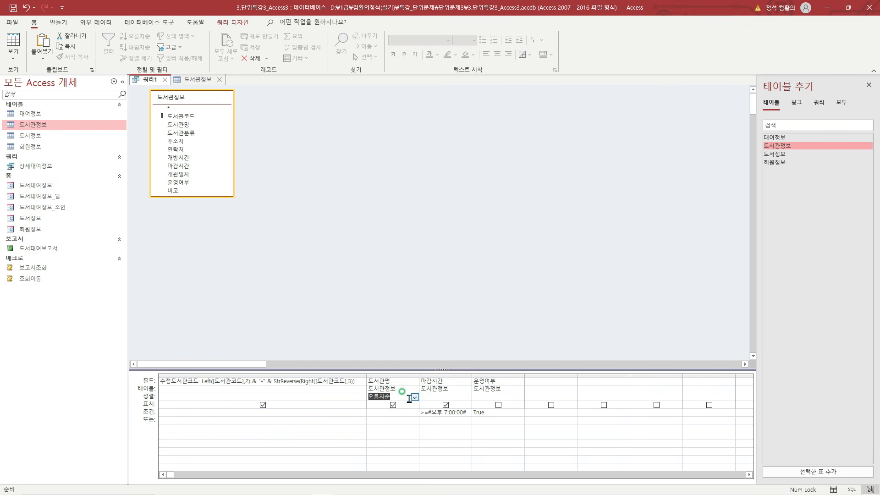
Show the query in datasheet view and examine the returned library records.
{"action": "right_click", "coordinate": [145, 81]}
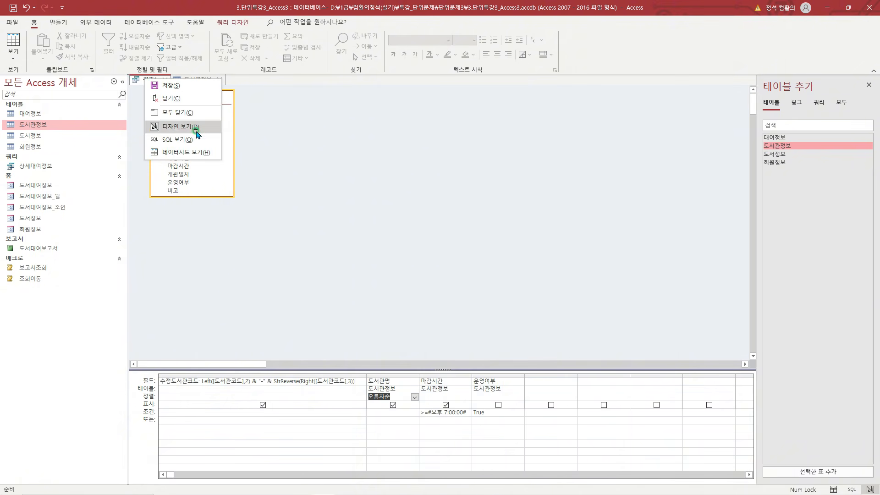
{"action": "left_click", "coordinate": [195, 156]}
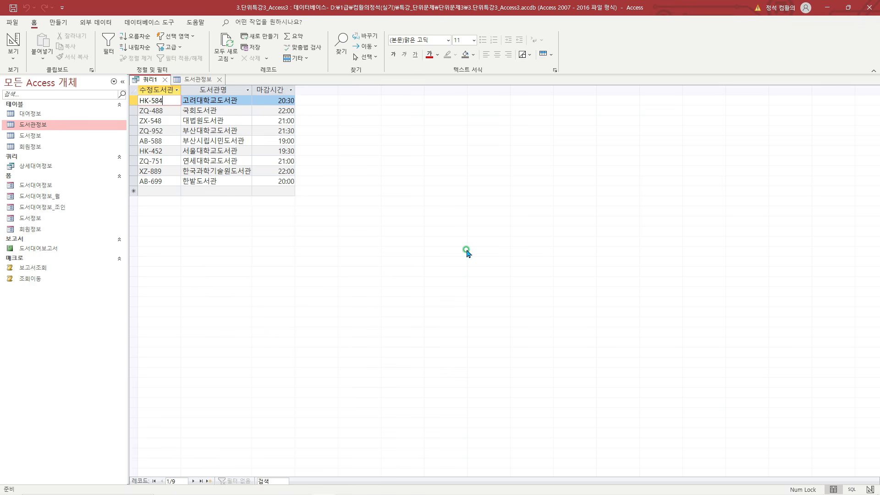
{"action": "mouse_move", "coordinate": [275, 93]}
{"action": "left_mouse_down"}
{"action": "mouse_move", "coordinate": [299, 191]}
{"action": "mouse_move", "coordinate": [289, 96]}
{"action": "left_mouse_up"}
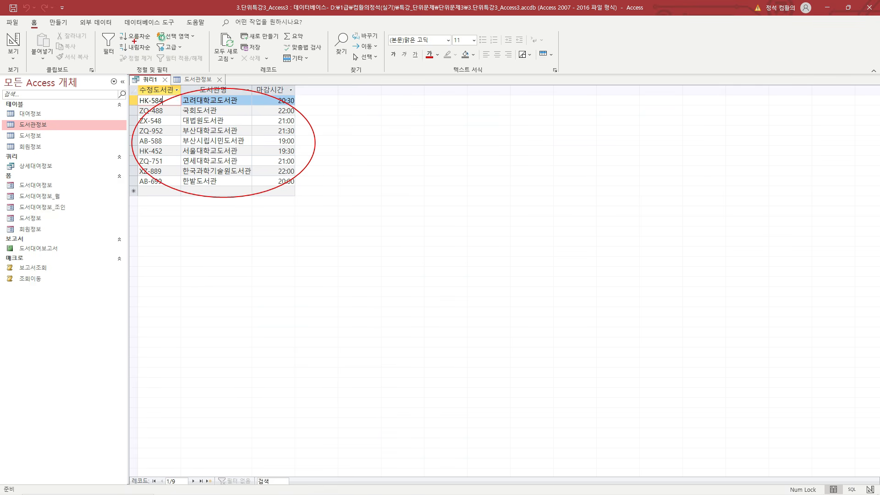
{"action": "key", "text": "Escape"}
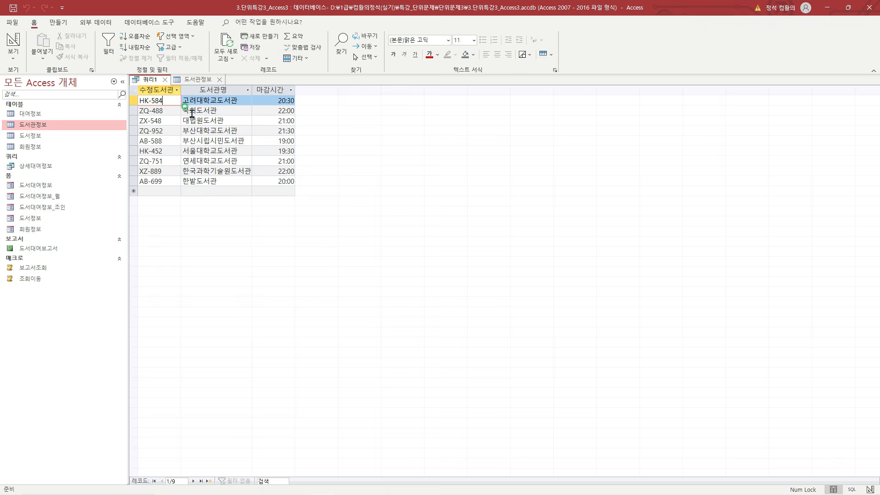
Save the query under the name 야간도서관.
{"action": "right_click", "coordinate": [151, 82]}
{"action": "left_click", "coordinate": [160, 87]}
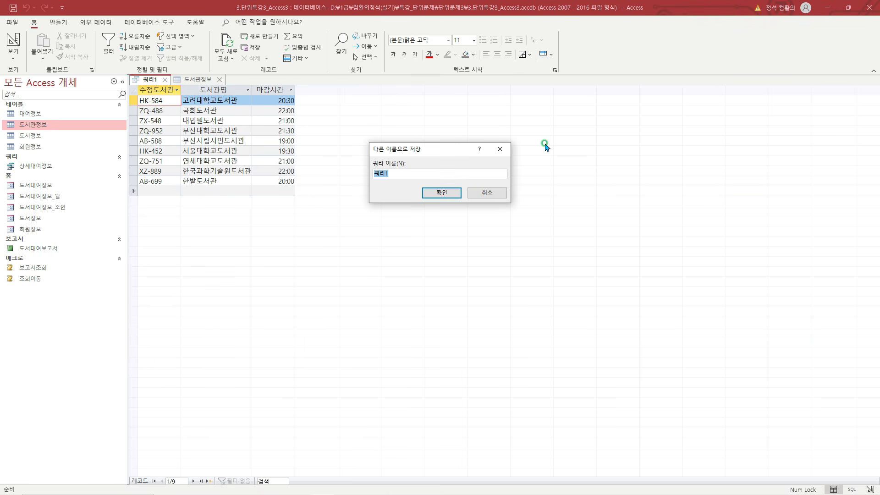
{"action": "type", "text": "야간도서관"}
{"action": "left_click", "coordinate": [431, 192]}
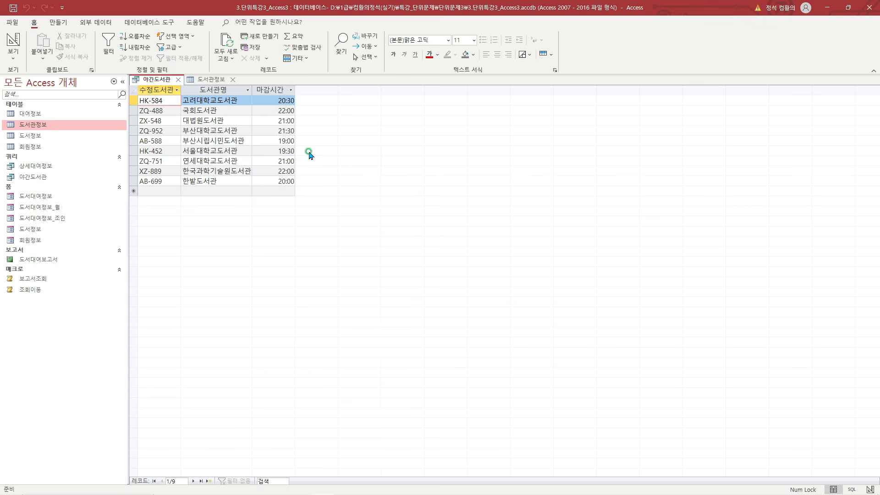
{"action": "mouse_move", "coordinate": [4, 171]}
{"action": "left_mouse_down"}
{"action": "mouse_move", "coordinate": [57, 183]}
{"action": "mouse_move", "coordinate": [63, 159]}
{"action": "left_mouse_up"}
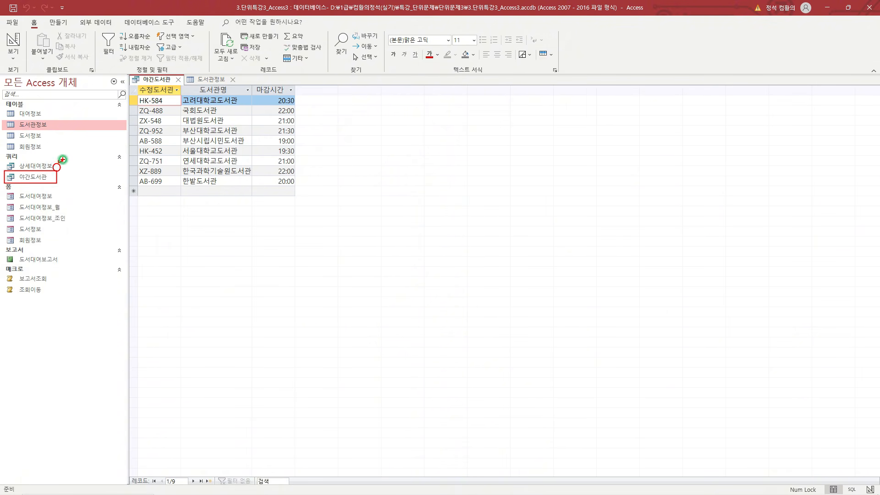
{"action": "key", "text": "Escape"}
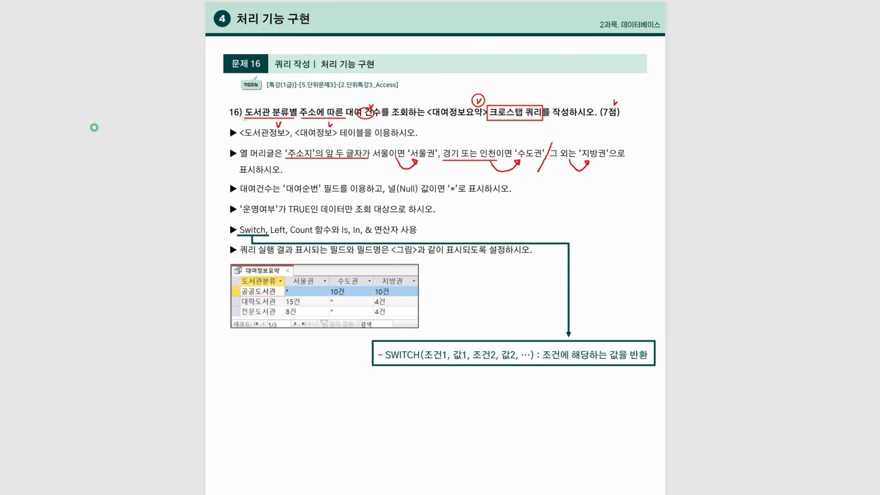
{"action": "left_click_drag", "start_coordinate": [271, 259], "coordinate": [418, 287]}
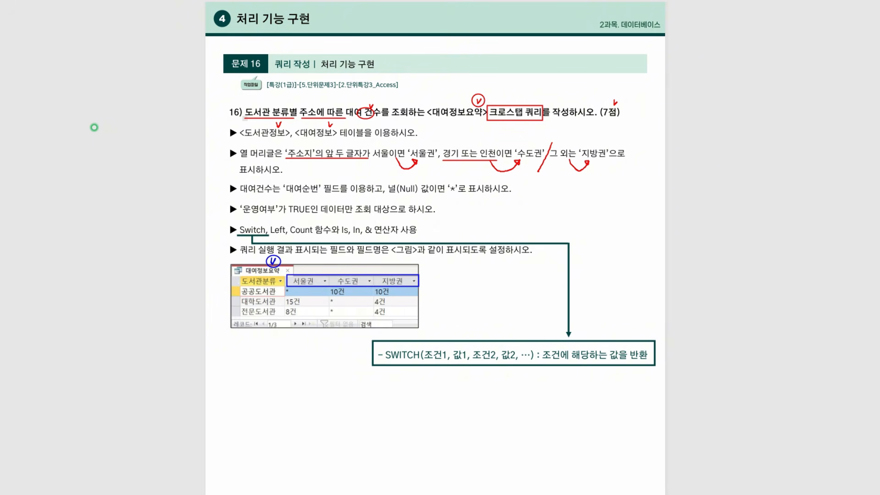
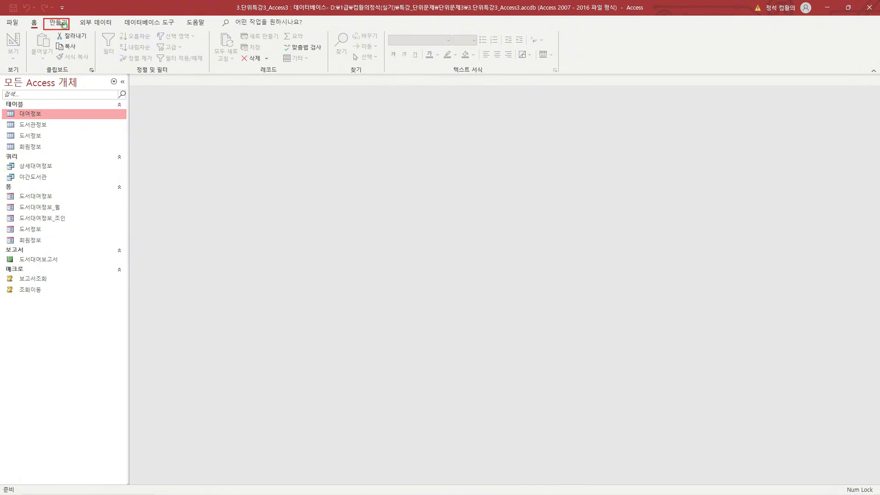
Create a new query in design view from the 도서관정보 and 대여정보 tables, and enlarge the 도서관정보 field list.
{"action": "left_click", "coordinate": [58, 22]}
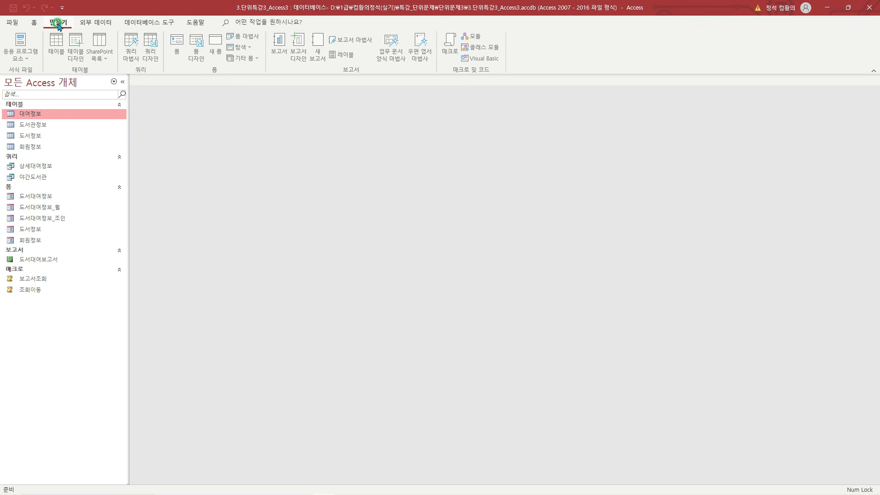
{"action": "left_click", "coordinate": [152, 45]}
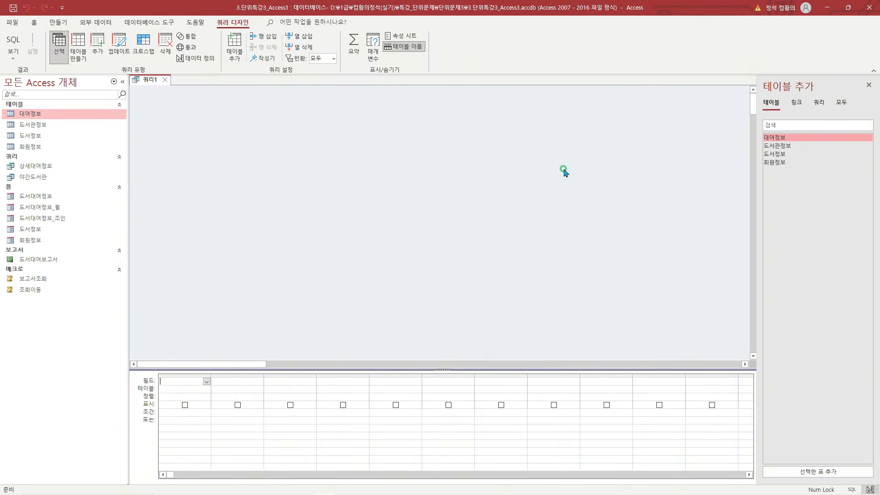
{"action": "double_click", "coordinate": [781, 146]}
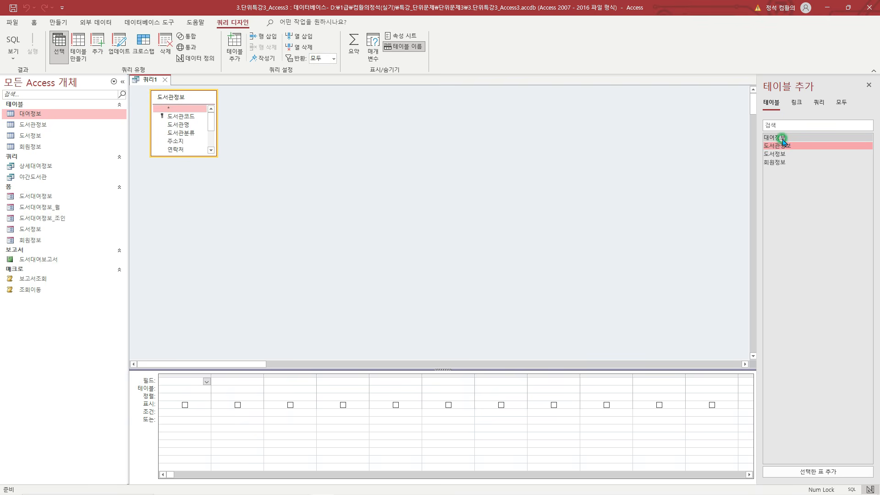
{"action": "double_click", "coordinate": [782, 138]}
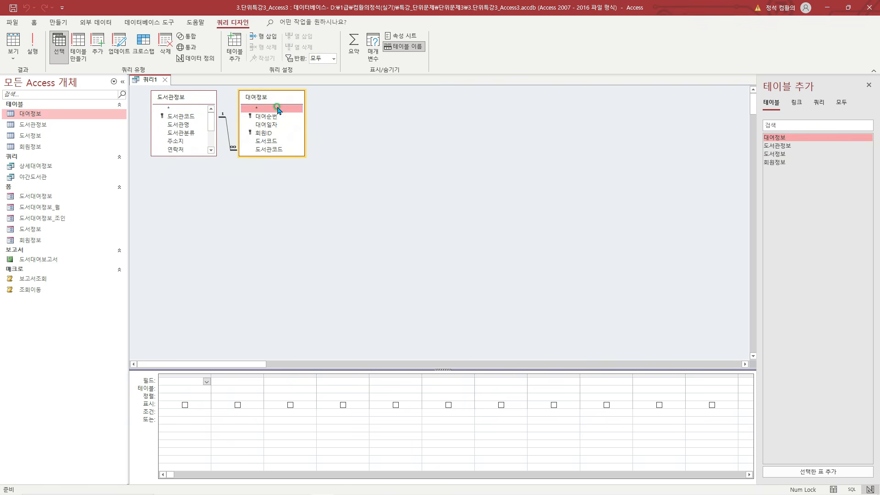
{"action": "left_click_drag", "start_coordinate": [284, 95], "coordinate": [308, 95]}
{"action": "left_click_drag", "start_coordinate": [217, 156], "coordinate": [231, 195]}
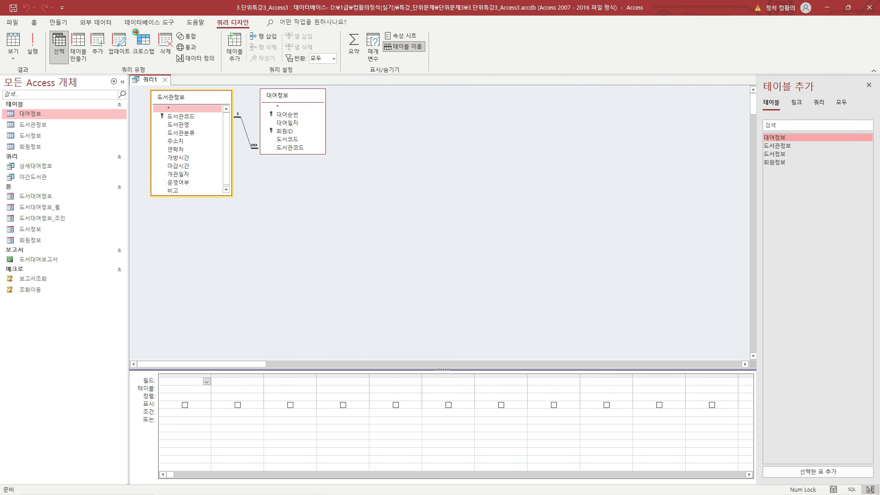
Convert the query to a crosstab and add 도서관분류 as its row heading (행 머리글).
{"action": "left_click", "coordinate": [146, 46]}
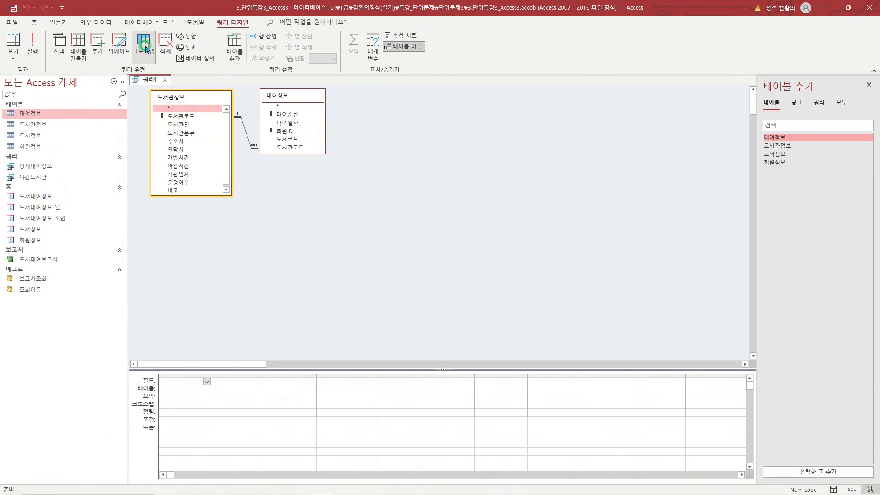
{"action": "double_click", "coordinate": [210, 133]}
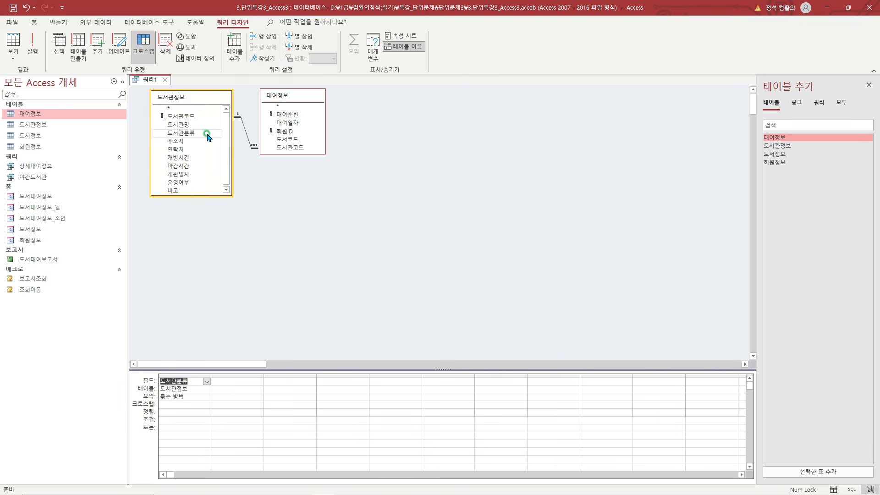
{"action": "left_click", "coordinate": [204, 404]}
{"action": "left_click", "coordinate": [207, 405]}
{"action": "left_click", "coordinate": [205, 412]}
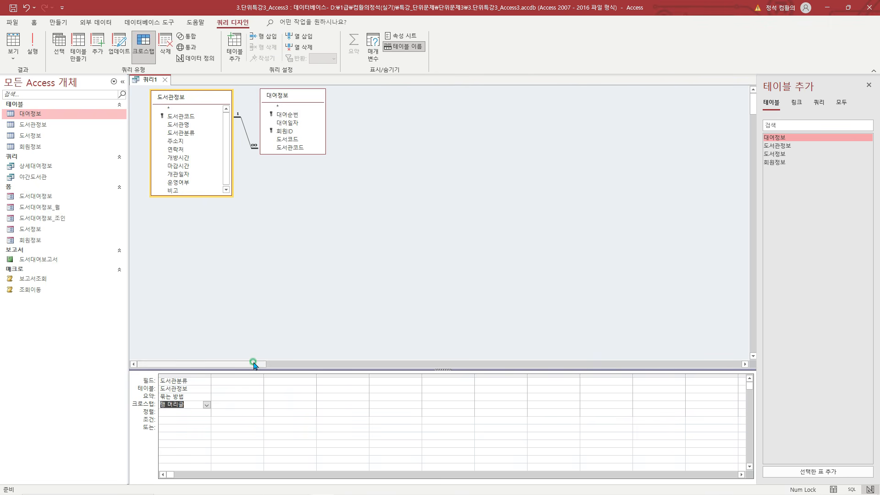
Start a Switch expression in the second column's field that returns "서울권" when Left([주소지],2)="서울".
{"action": "left_click", "coordinate": [235, 380]}
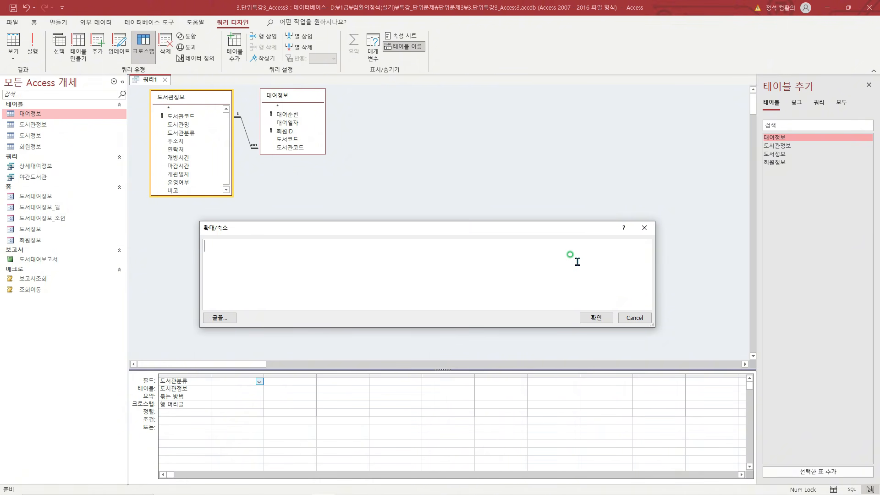
{"action": "type", "text": "Switch("}
{"action": "mouse_move", "coordinate": [165, 136]}
{"action": "left_mouse_down"}
{"action": "mouse_move", "coordinate": [184, 146]}
{"action": "mouse_move", "coordinate": [198, 131]}
{"action": "left_mouse_up"}
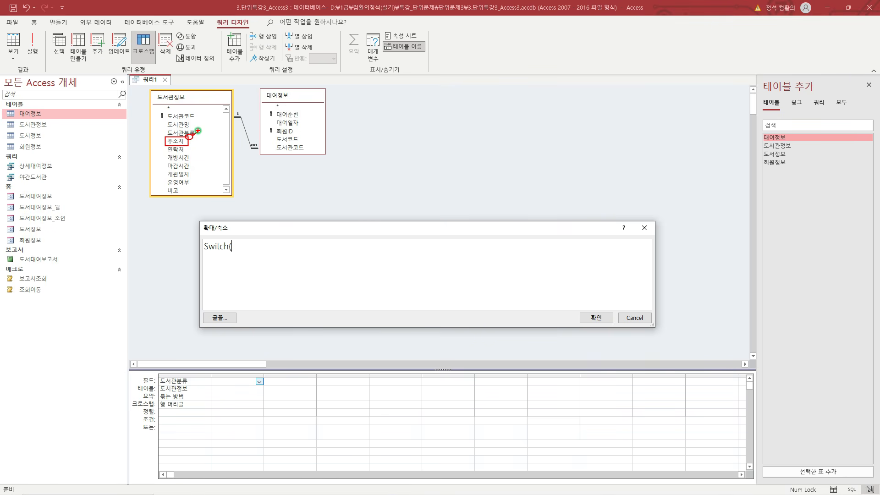
{"action": "key", "text": "Escape"}
{"action": "type", "text": "Left([주소지],2"}
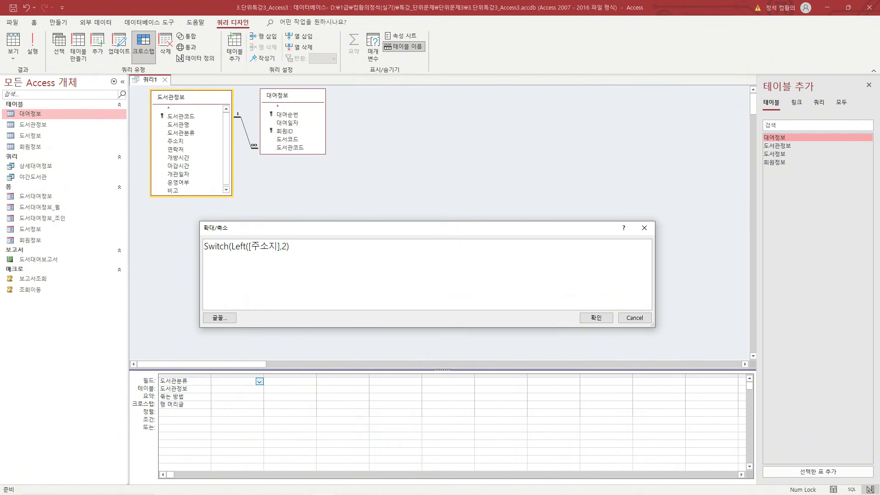
{"action": "type", "text": ")=\"서울\", \"서울권\","}
Complete the Switch expression with "수도권" for Left([주소지],2) in ("경기", "인천") and "지방권" for True, and apply it.
{"action": "type", "text": "Left([주소지],2"}
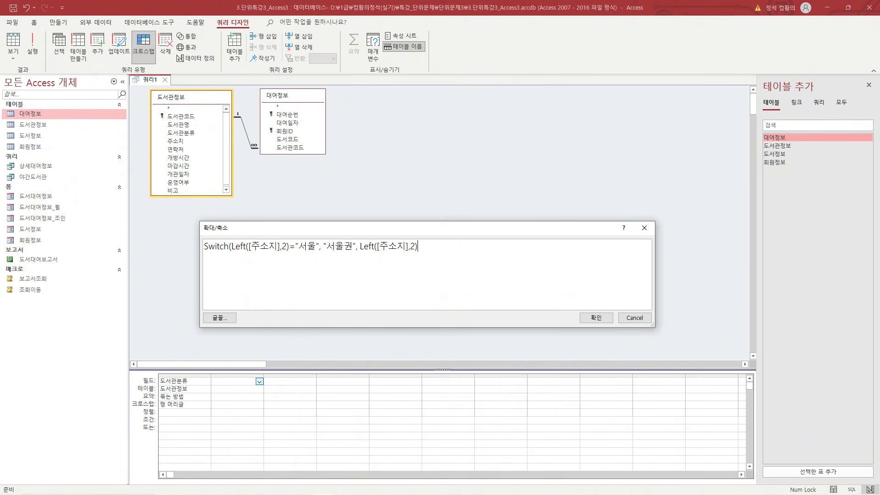
{"action": "type", "text": ") in (\"경기\", \"ㄷ"}
{"action": "key", "text": "BackSpace"}
{"action": "type", "text": "인천\""}
{"action": "key", "text": "ctrl+2"}
{"action": "left_click_drag", "start_coordinate": [417, 240], "coordinate": [430, 254]}
{"action": "mouse_move", "coordinate": [390, 233]}
{"action": "left_mouse_down"}
{"action": "mouse_move", "coordinate": [420, 252]}
{"action": "mouse_move", "coordinate": [448, 234]}
{"action": "mouse_move", "coordinate": [472, 235]}
{"action": "left_mouse_up"}
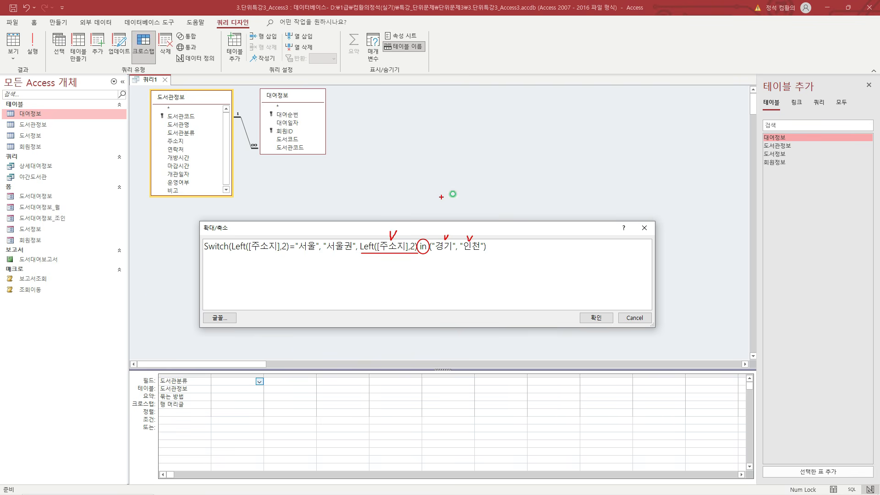
{"action": "key", "text": "Escape"}
{"action": "type", "text": ","}
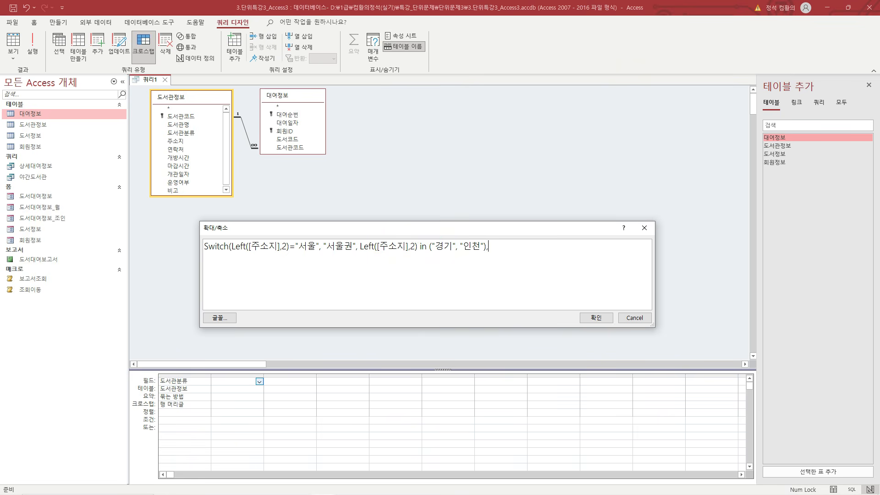
{"action": "type", "text": " \"수도권\""}
{"action": "type", "text": ", True, \"지방권\""}
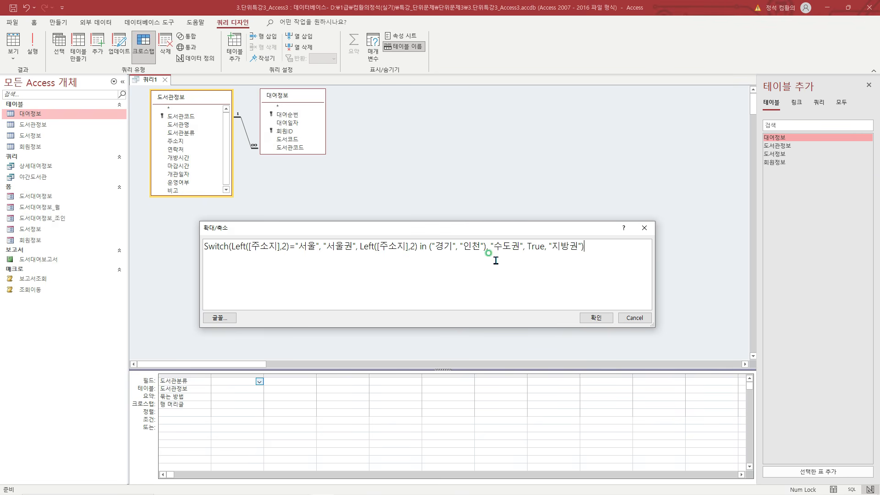
{"action": "left_click", "coordinate": [596, 318]}
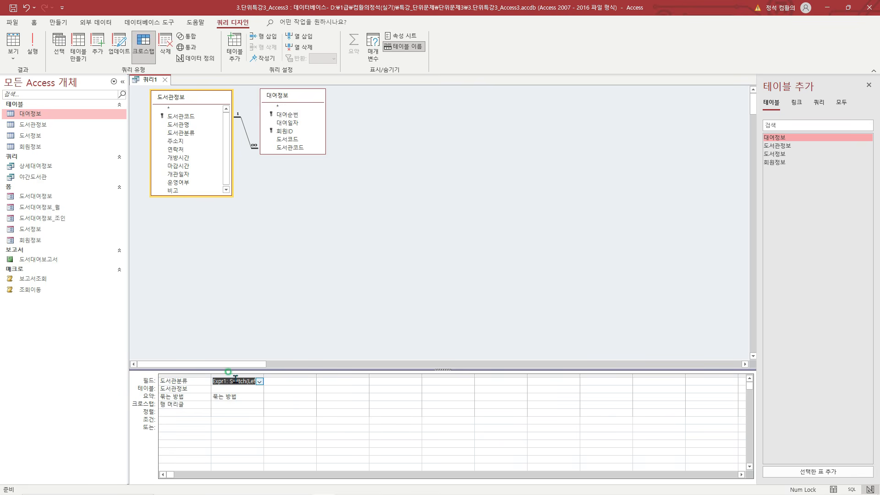
Set the Switch column as the crosstab's column heading (열 머리글), grouped by 묶는 방법, and widen it to fit the expression.
{"action": "left_click", "coordinate": [257, 396]}
{"action": "left_click", "coordinate": [260, 396]}
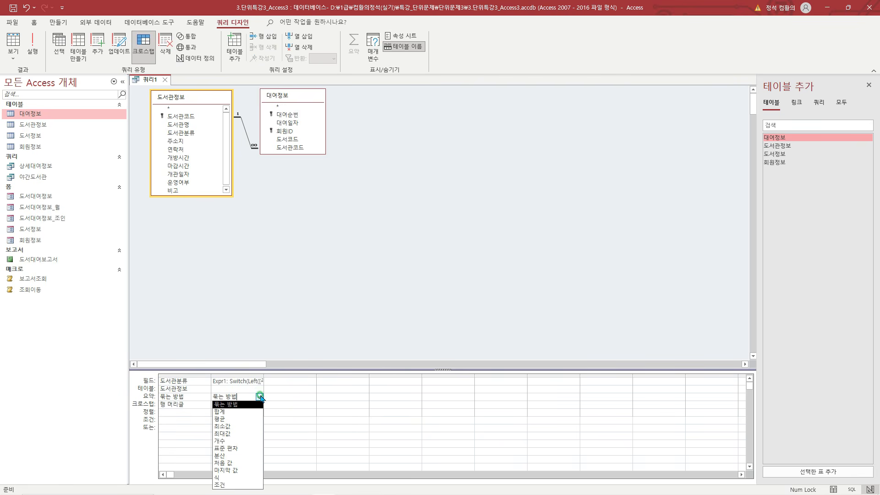
{"action": "left_click", "coordinate": [260, 397]}
{"action": "left_click", "coordinate": [225, 405]}
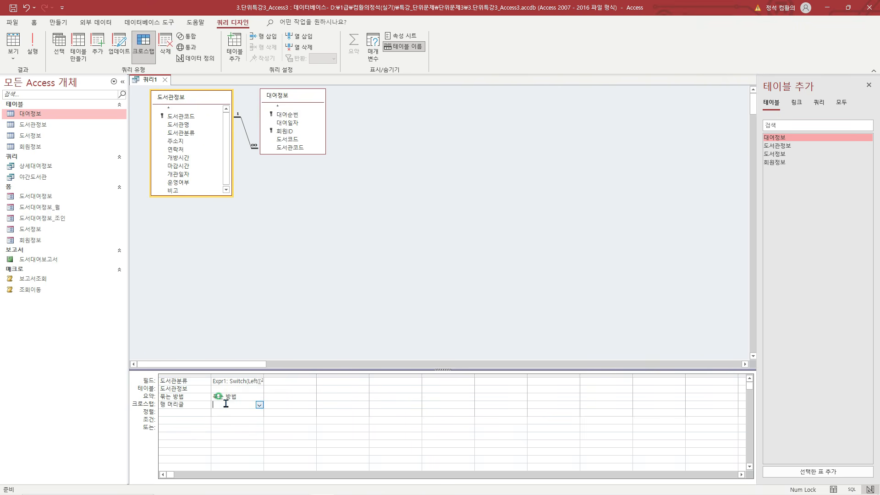
{"action": "left_click", "coordinate": [259, 405]}
{"action": "left_click", "coordinate": [250, 418]}
{"action": "double_click", "coordinate": [264, 375]}
Add a third column with the expression Count([대여순번]) and set it as the crosstab value (값).
{"action": "left_click", "coordinate": [482, 404]}
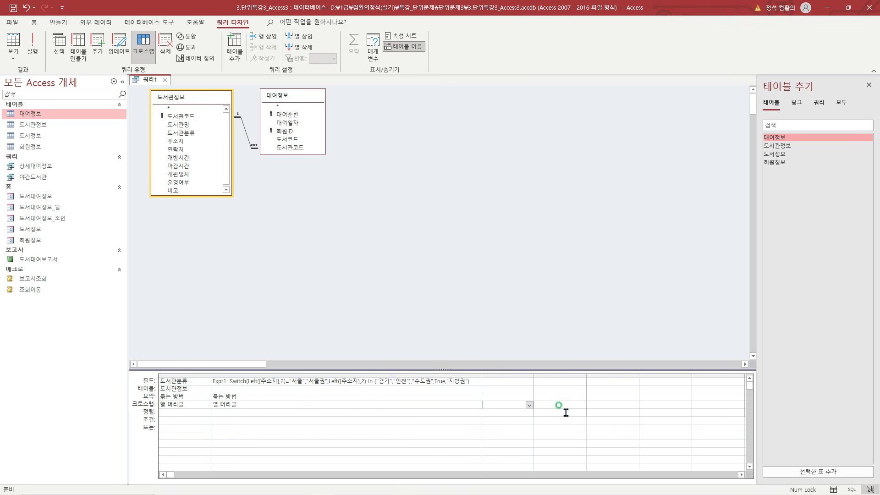
{"action": "left_click", "coordinate": [486, 382]}
{"action": "key", "text": "shift+F2"}
{"action": "left_click_drag", "start_coordinate": [328, 202], "coordinate": [328, 224]}
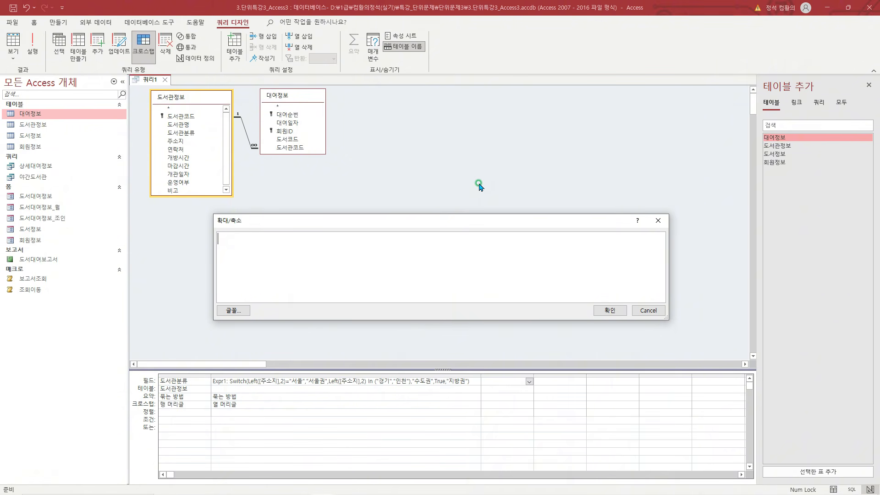
{"action": "type", "text": "Count([대여순번]"}
{"action": "left_click", "coordinate": [610, 310]}
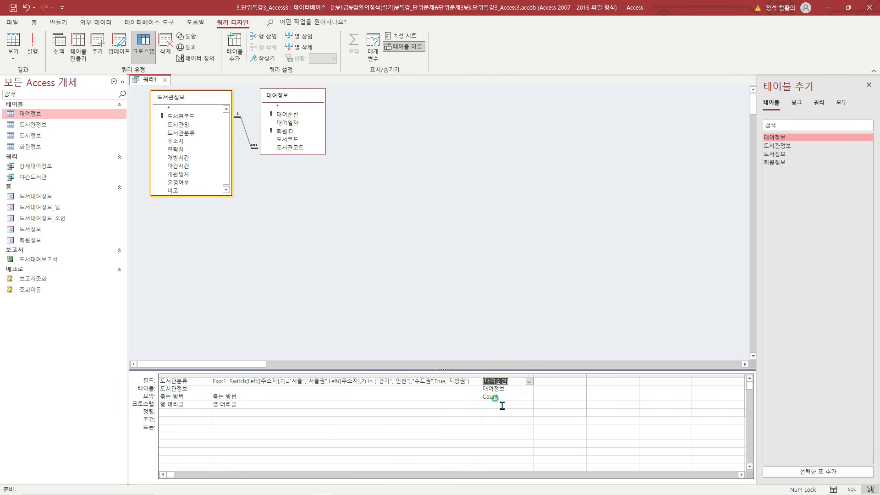
{"action": "left_click", "coordinate": [530, 404]}
{"action": "left_click", "coordinate": [530, 404]}
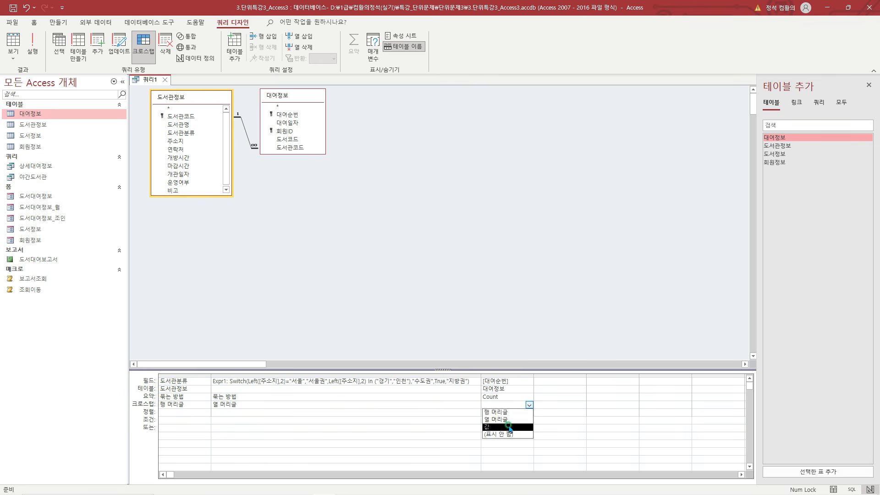
{"action": "left_click", "coordinate": [504, 427]}
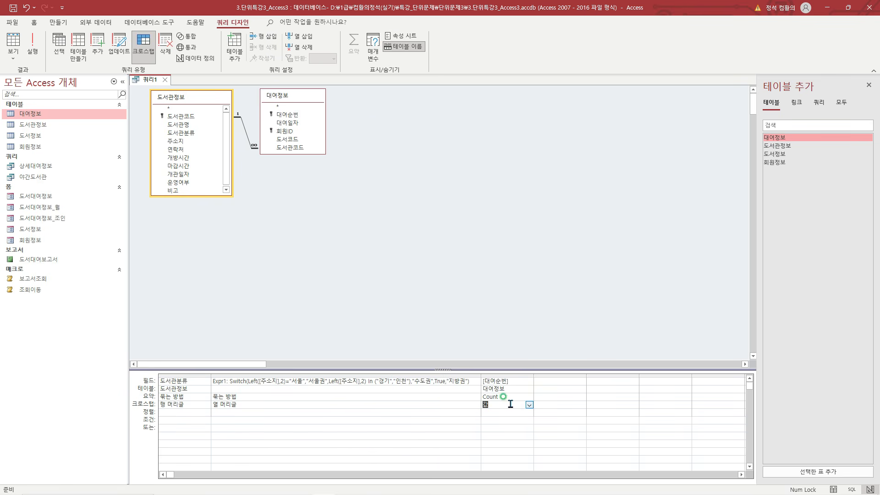
Examine the crosstab's counts and empty cells in datasheet view, and return to design view.
{"action": "right_click", "coordinate": [146, 79]}
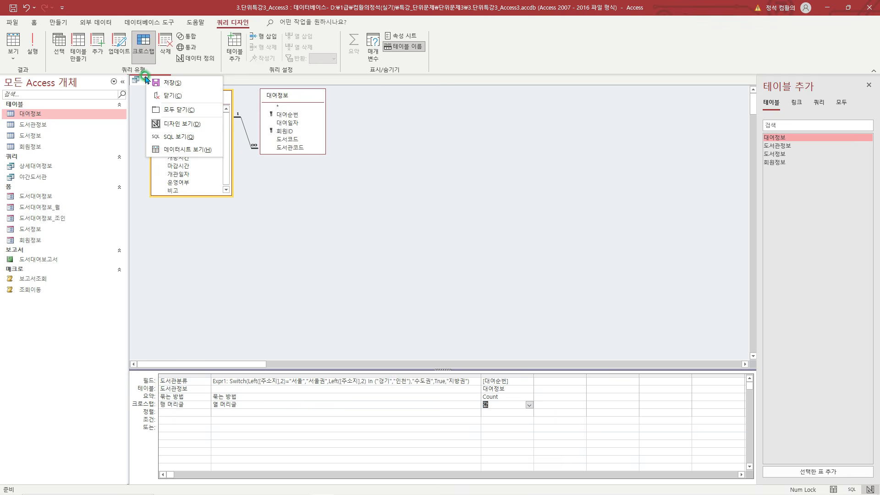
{"action": "left_click", "coordinate": [199, 150]}
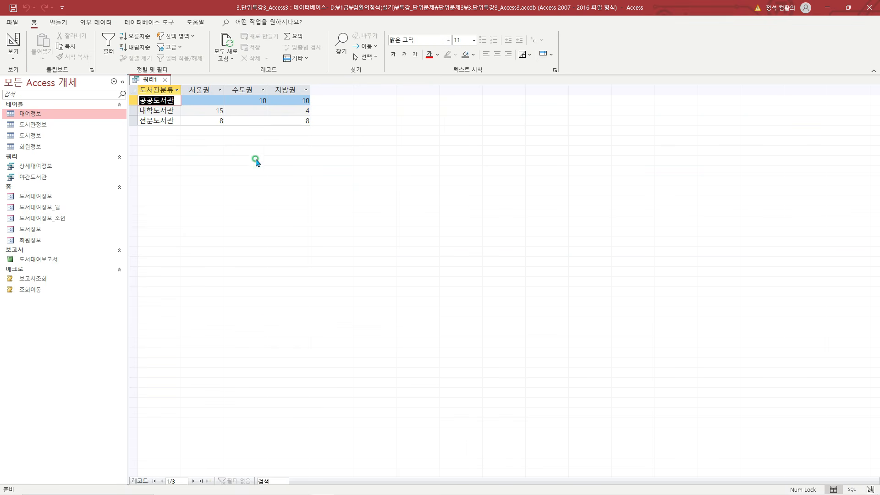
{"action": "key", "text": "ctrl+2"}
{"action": "mouse_move", "coordinate": [209, 94]}
{"action": "left_mouse_down"}
{"action": "mouse_move", "coordinate": [220, 104]}
{"action": "mouse_move", "coordinate": [224, 89]}
{"action": "mouse_move", "coordinate": [268, 124]}
{"action": "left_mouse_up"}
{"action": "key", "text": "Escape"}
{"action": "right_click", "coordinate": [143, 82]}
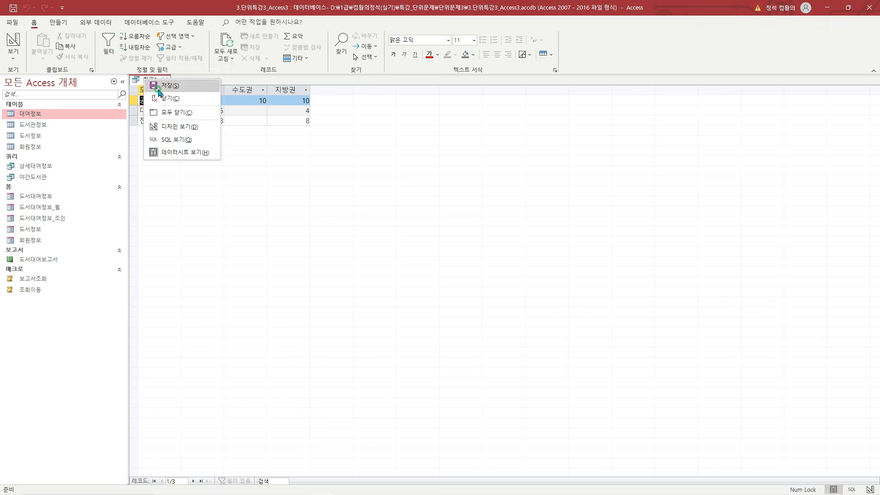
{"action": "left_click", "coordinate": [176, 126]}
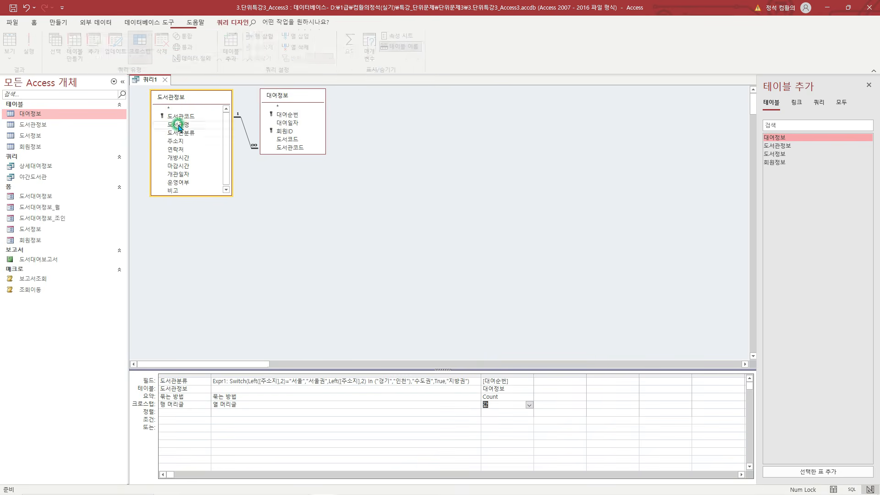
{"action": "left_click", "coordinate": [510, 382]}
{"action": "key", "text": "shift+F2"}
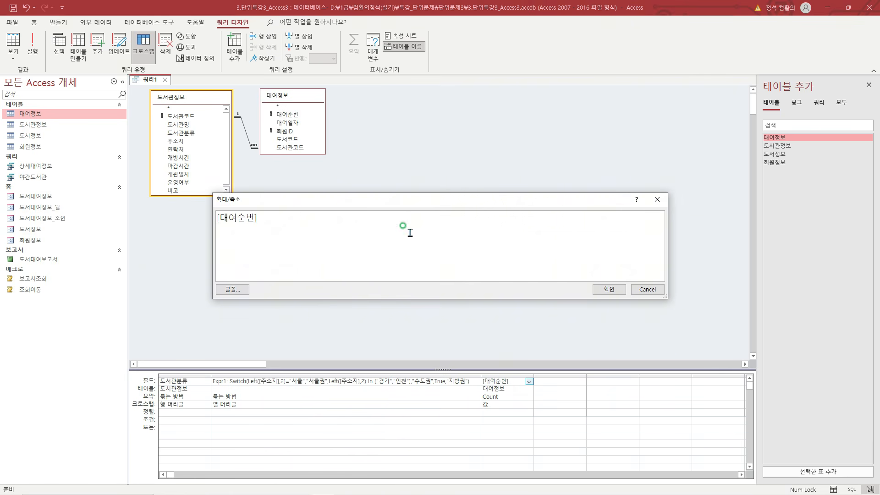
{"action": "key", "text": "ctrl+a"}
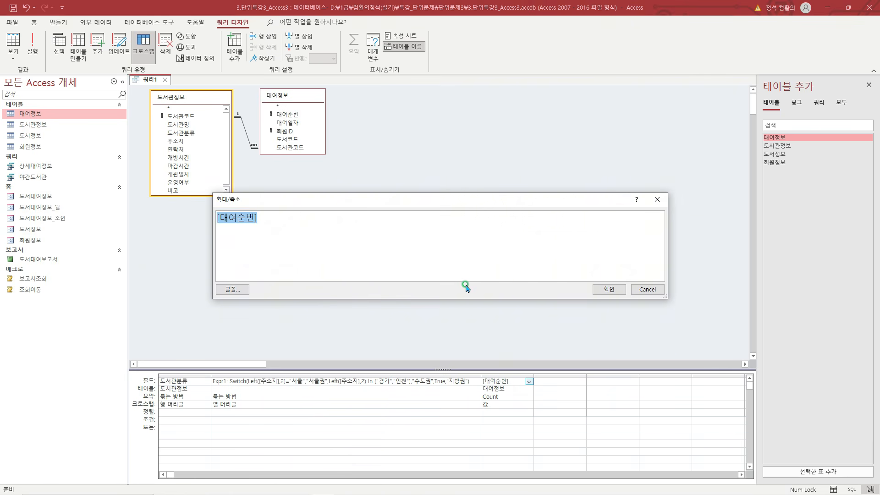
{"action": "left_click", "coordinate": [657, 199]}
Set the summary type (요약) of the 대여순번 value column to 식.
{"action": "left_click", "coordinate": [504, 397]}
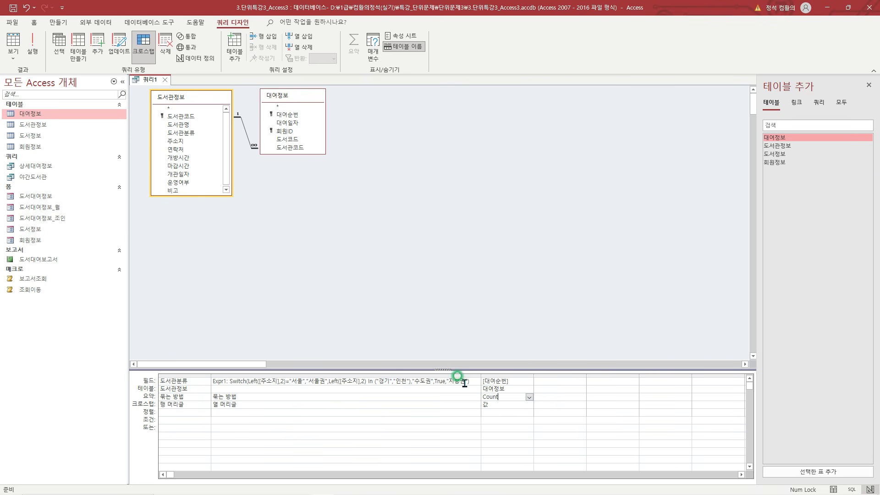
{"action": "left_click", "coordinate": [530, 397]}
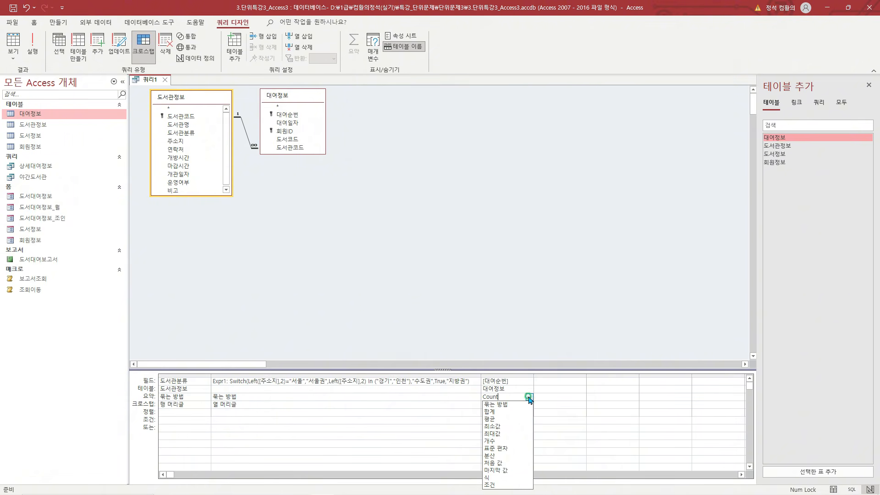
{"action": "left_click", "coordinate": [502, 478]}
Replace the value column's field with Switch(Count([대여순번]) is Null, "*", Count([대여순번]) is not Null, Count([대여순번]) & "건").
{"action": "left_click", "coordinate": [504, 382]}
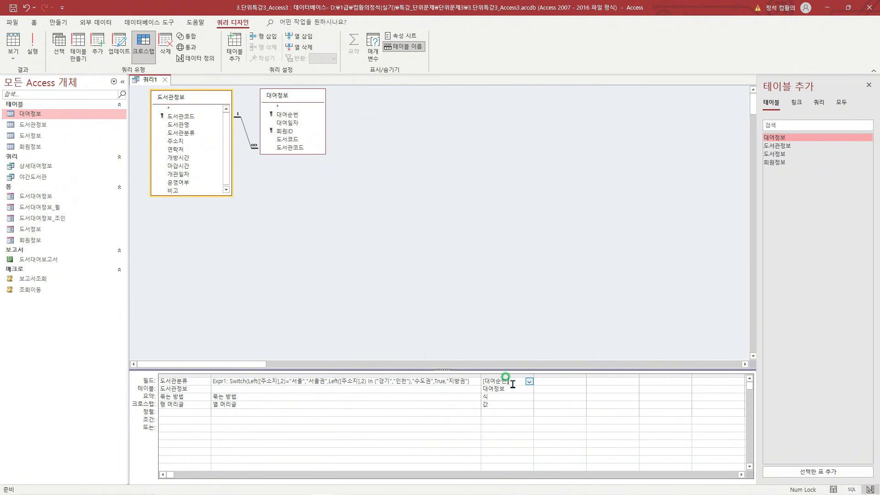
{"action": "key", "text": "shift+F2"}
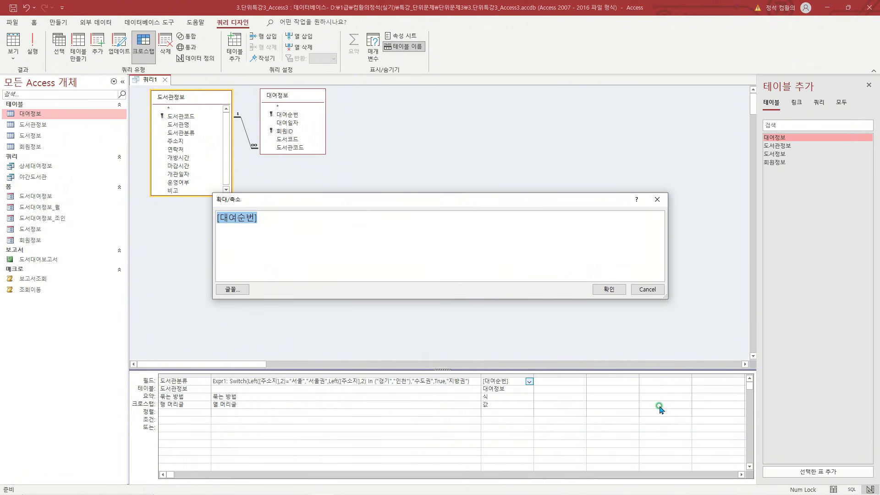
{"action": "type", "text": "Switch("}
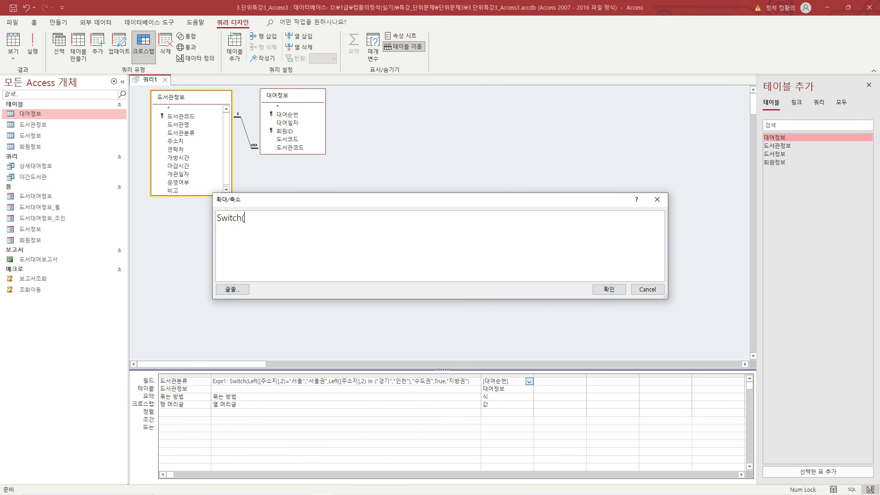
{"action": "type", "text": "Count([대여순번]) is Null, \"*"}
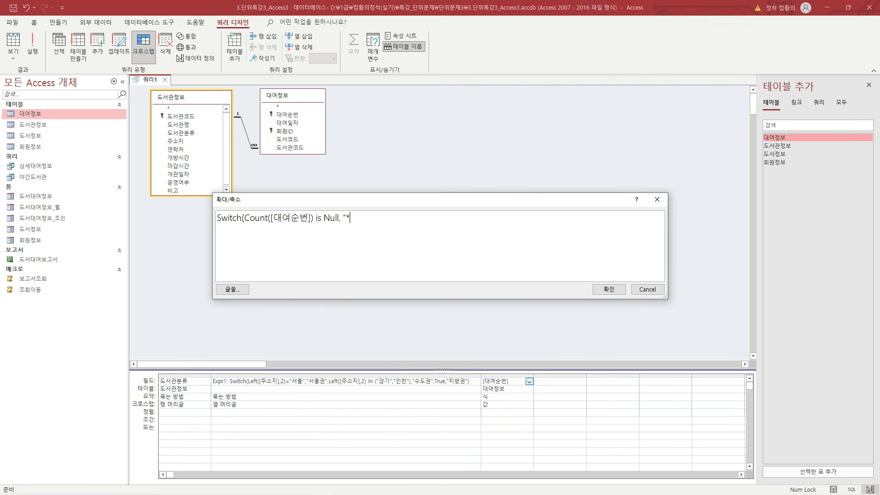
{"action": "type", "text": "unt([대여순번]) is not n"}
{"action": "key", "text": "BackSpace"}
{"action": "type", "text": "Null"}
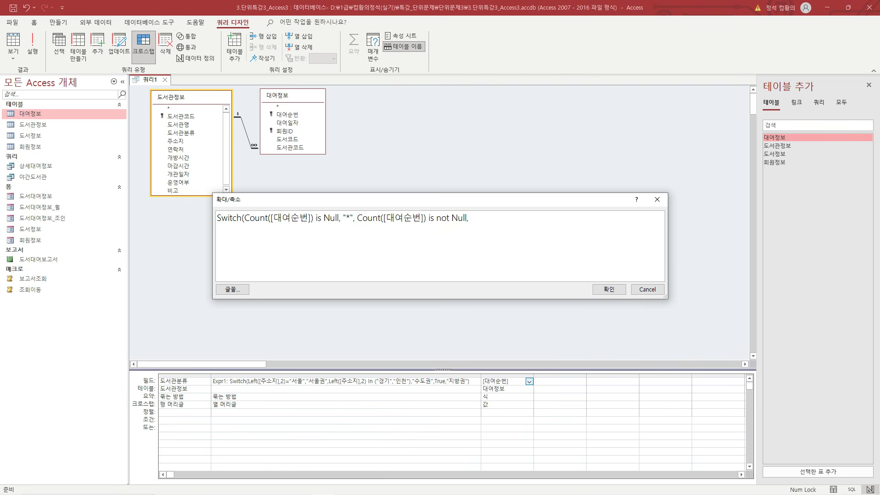
{"action": "type", "text": ", Count([대여순번]) & \"건\""}
{"action": "left_click", "coordinate": [615, 290]}
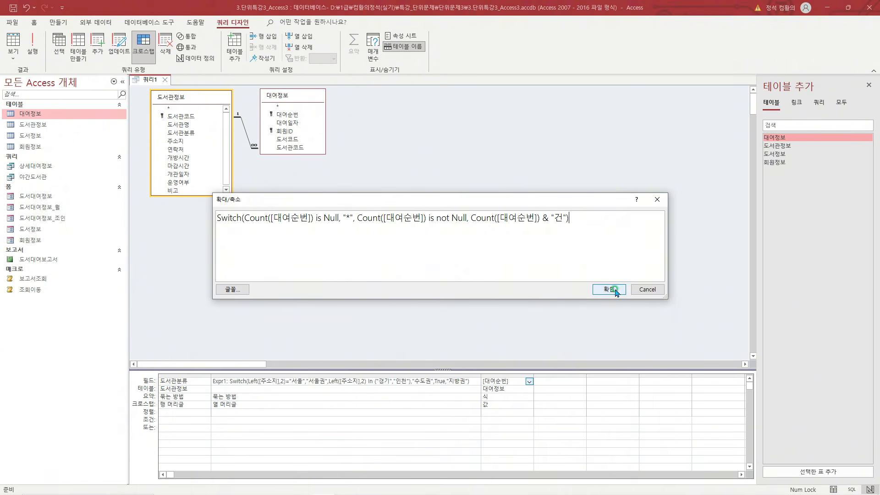
Widen the crosstab's value column to fit its full Switch expression.
{"action": "double_click", "coordinate": [534, 376]}
{"action": "left_click", "coordinate": [522, 399]}
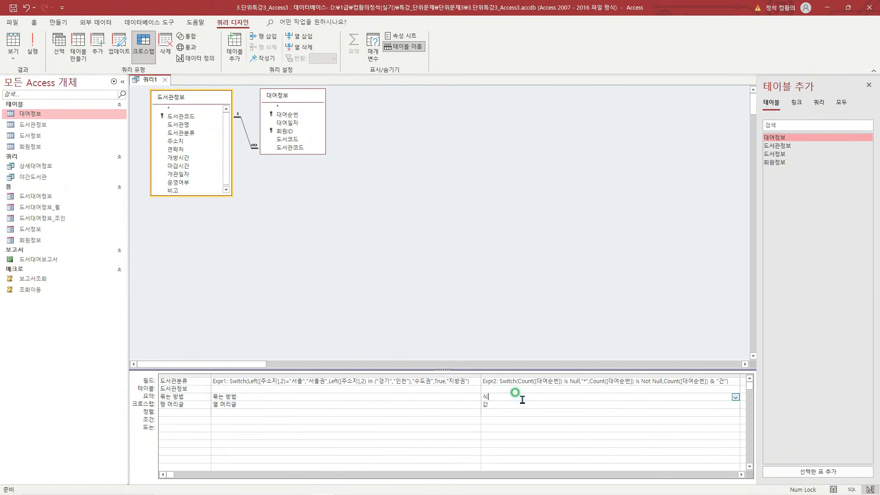
{"action": "key", "text": "ctrl+2"}
{"action": "left_click_drag", "start_coordinate": [478, 390], "coordinate": [494, 402]}
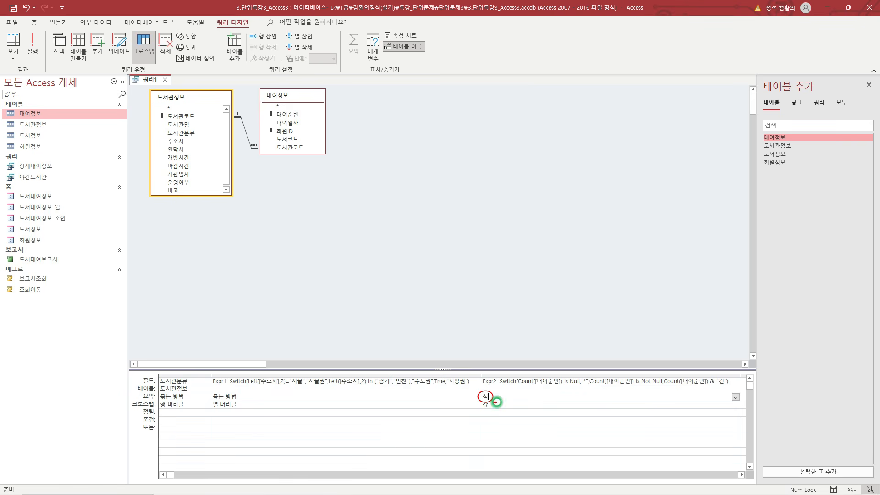
{"action": "left_click_drag", "start_coordinate": [529, 374], "coordinate": [529, 383]}
{"action": "key", "text": "Escape"}
Check the asterisks and 건 counts of the crosstab in datasheet view, and return to design view.
{"action": "right_click", "coordinate": [147, 80]}
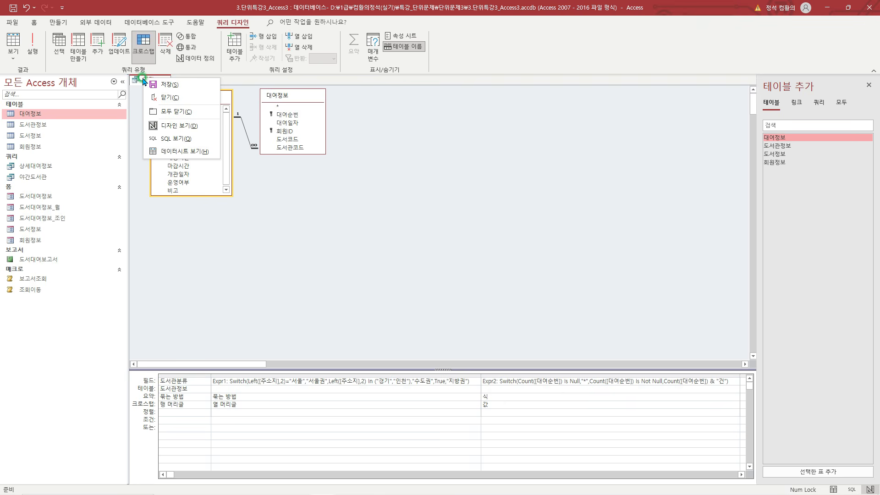
{"action": "left_click", "coordinate": [167, 151]}
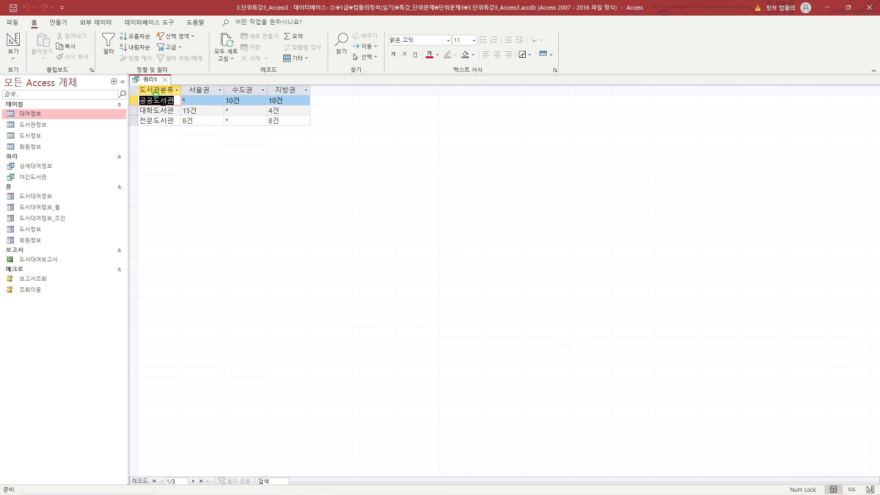
{"action": "left_click", "coordinate": [173, 99]}
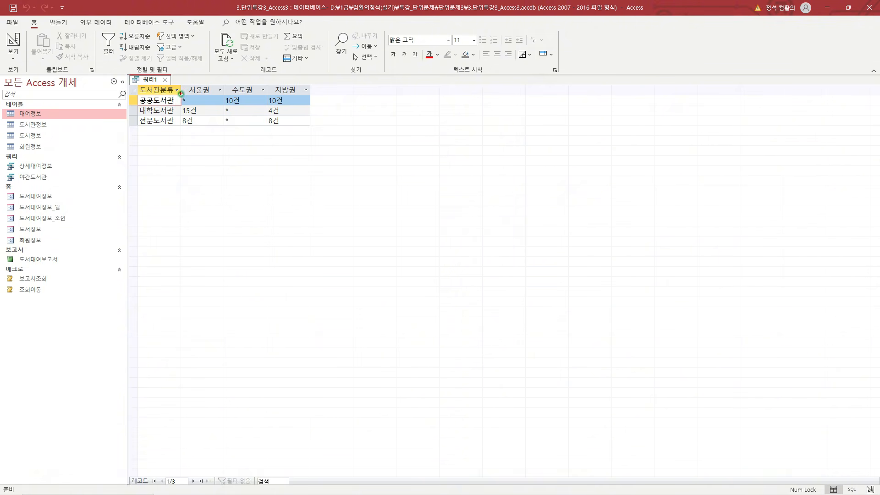
{"action": "left_click_drag", "start_coordinate": [182, 95], "coordinate": [199, 95]}
{"action": "right_click", "coordinate": [149, 79]}
{"action": "left_click", "coordinate": [184, 126]}
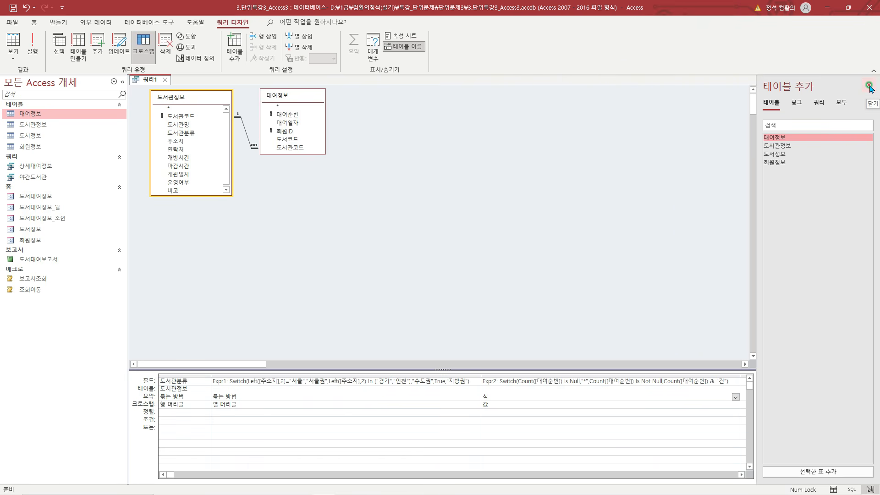
Close the table list and add the 운영여부 field with the criterion True and the summary type 조건.
{"action": "left_click", "coordinate": [869, 86]}
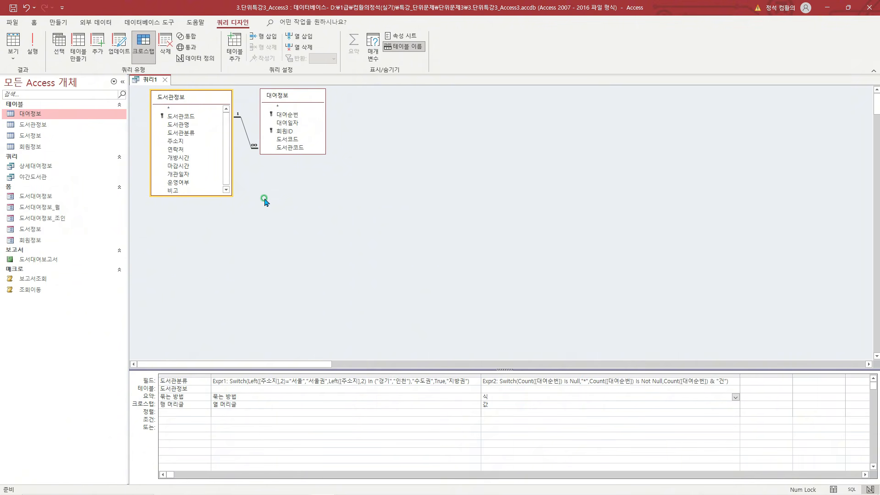
{"action": "double_click", "coordinate": [200, 184]}
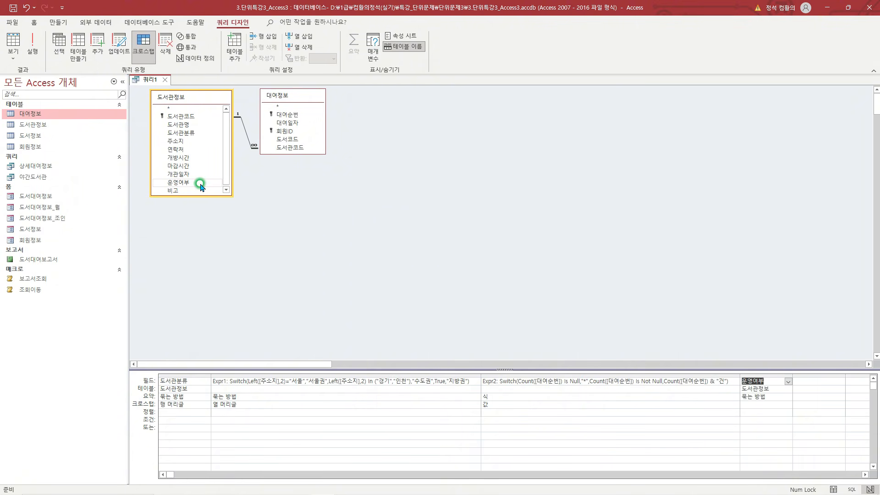
{"action": "left_click", "coordinate": [754, 419]}
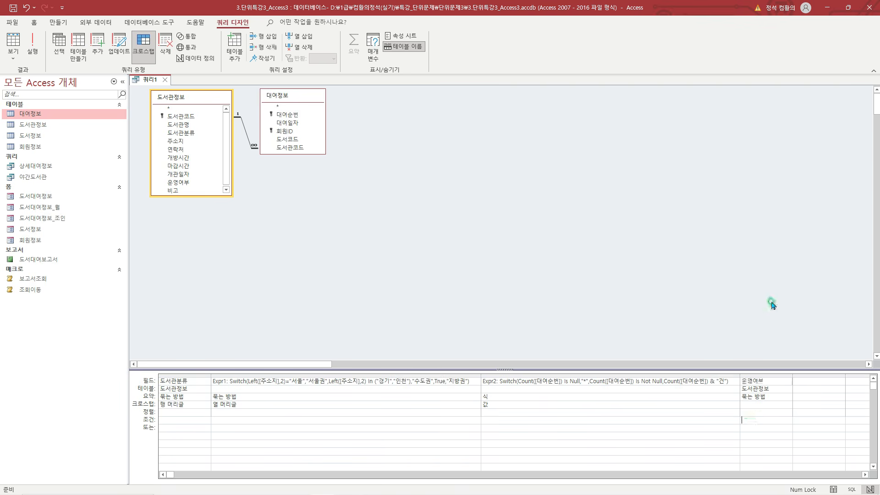
{"action": "type", "text": "ㅆTrue"}
{"action": "key", "text": "Return"}
{"action": "left_click", "coordinate": [772, 397]}
{"action": "left_click", "coordinate": [788, 397]}
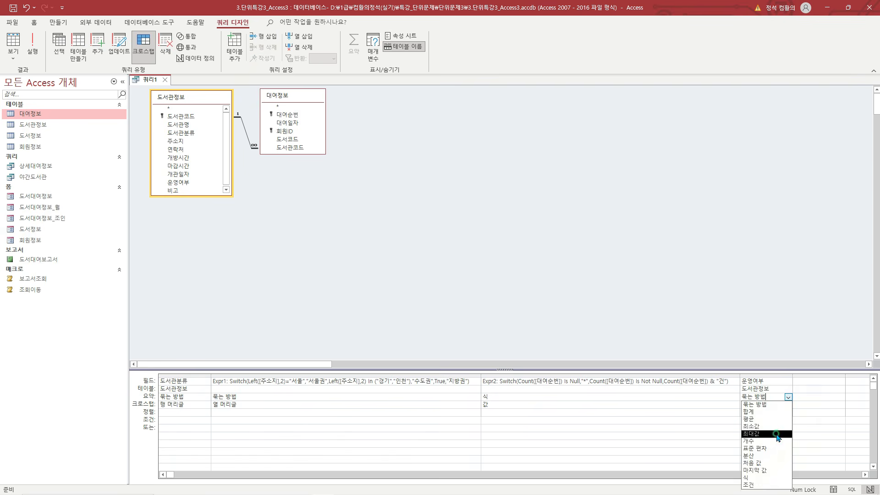
{"action": "left_click", "coordinate": [766, 485]}
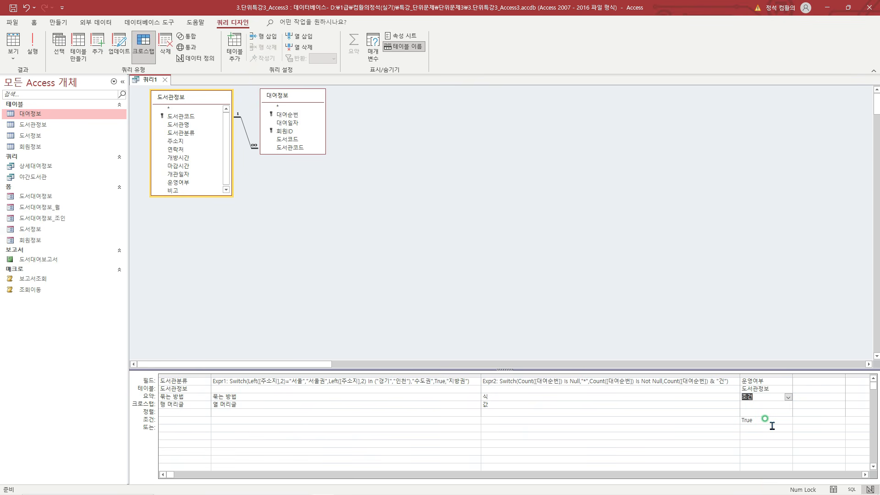
Check the filtered crosstab in datasheet view and save the query as 대여정보요약.
{"action": "right_click", "coordinate": [151, 82]}
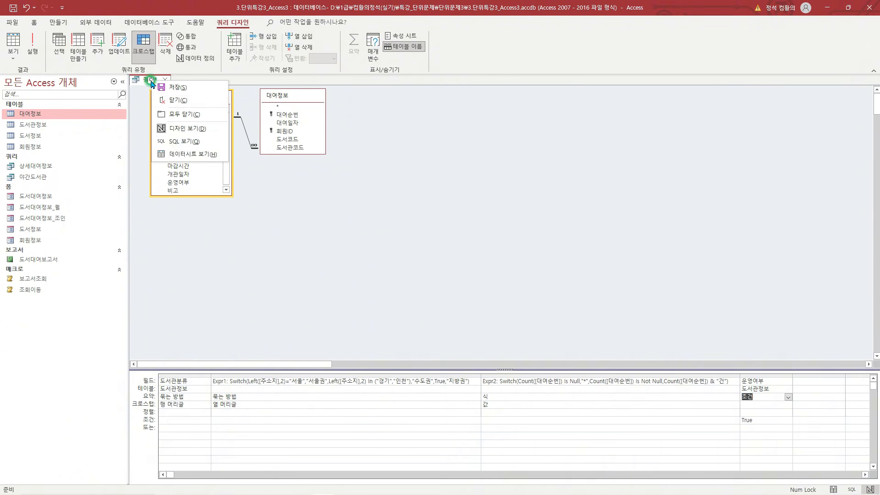
{"action": "left_click", "coordinate": [188, 154]}
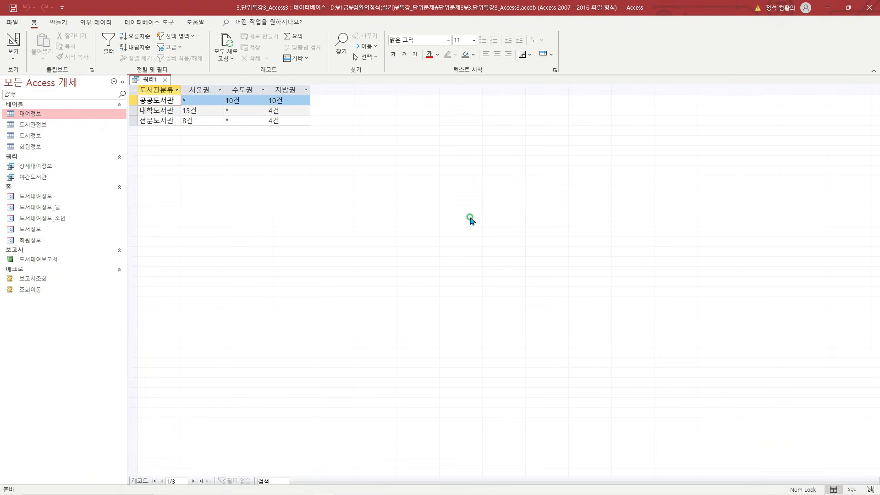
{"action": "left_click_drag", "start_coordinate": [136, 86], "coordinate": [311, 123]}
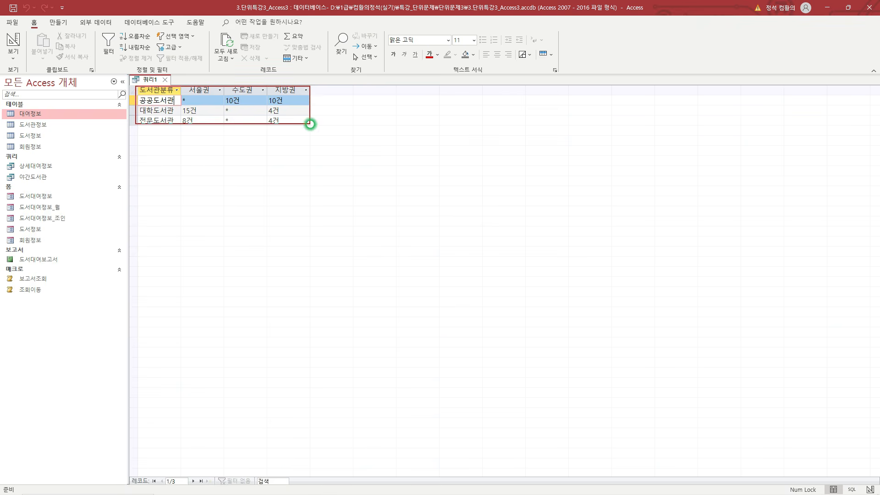
{"action": "right_click", "coordinate": [152, 83]}
{"action": "left_click", "coordinate": [171, 86]}
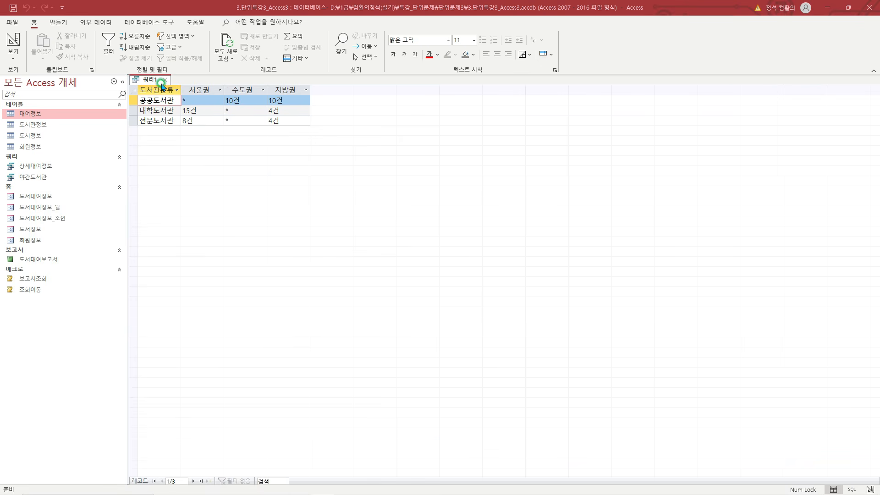
{"action": "type", "text": "ㅎ"}
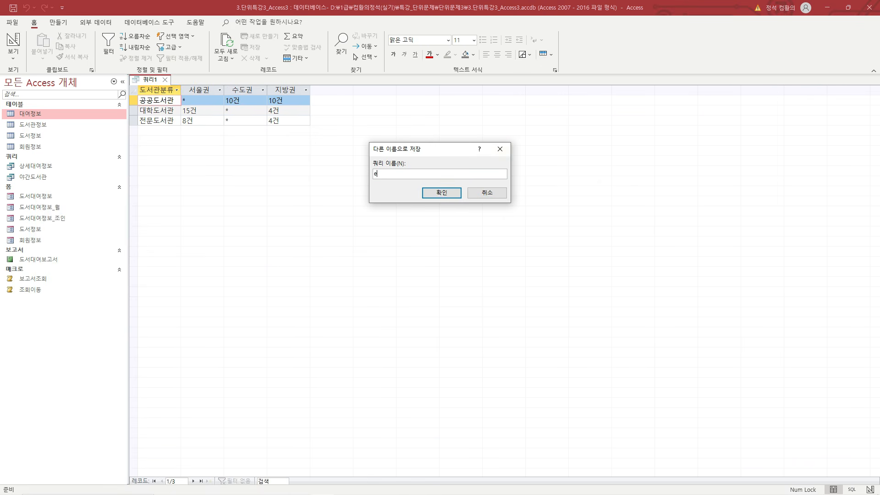
{"action": "type", "text": "대여정보요약"}
{"action": "left_click", "coordinate": [447, 193]}
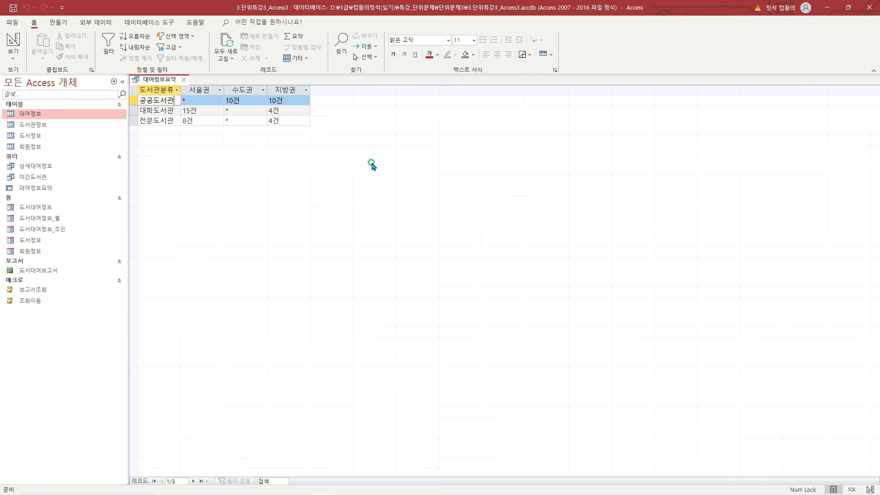
{"action": "mouse_move", "coordinate": [3, 182]}
{"action": "left_mouse_down"}
{"action": "mouse_move", "coordinate": [60, 197]}
{"action": "mouse_move", "coordinate": [65, 176]}
{"action": "left_mouse_up"}
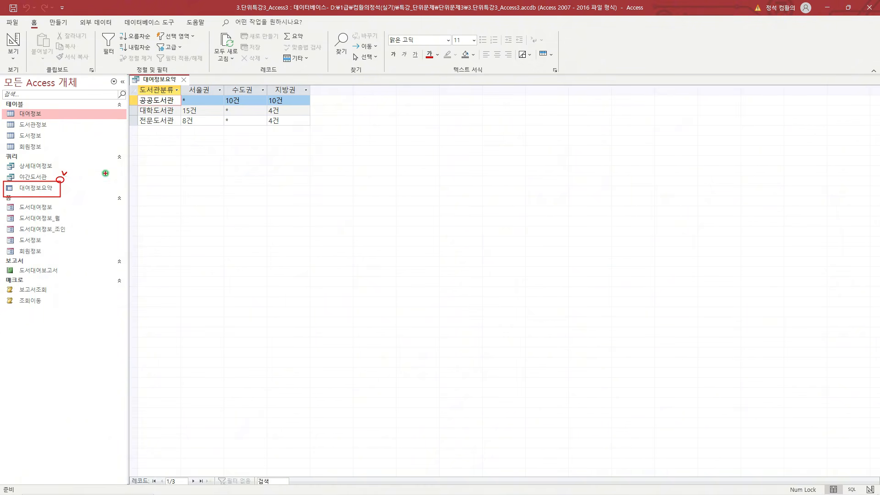
{"action": "key", "text": "Escape"}
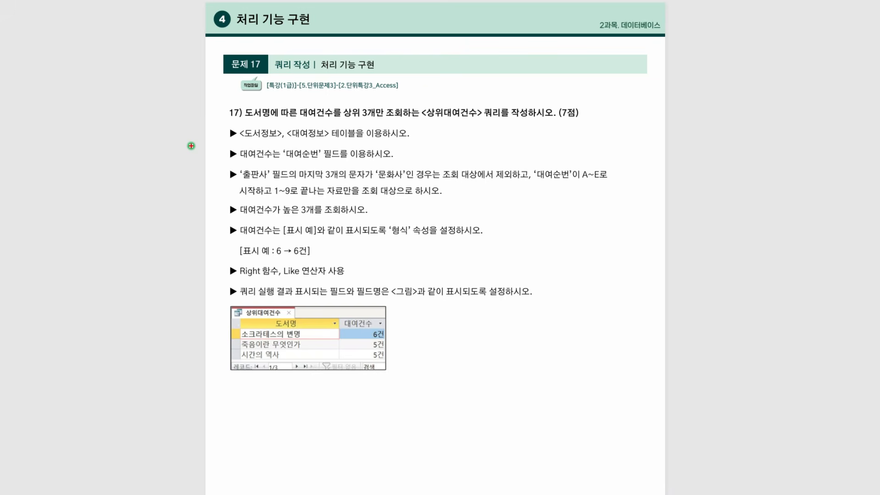
{"action": "left_click_drag", "start_coordinate": [244, 118], "coordinate": [318, 118]}
{"action": "left_click_drag", "start_coordinate": [376, 105], "coordinate": [382, 98]}
{"action": "left_click_drag", "start_coordinate": [426, 119], "coordinate": [477, 118]}
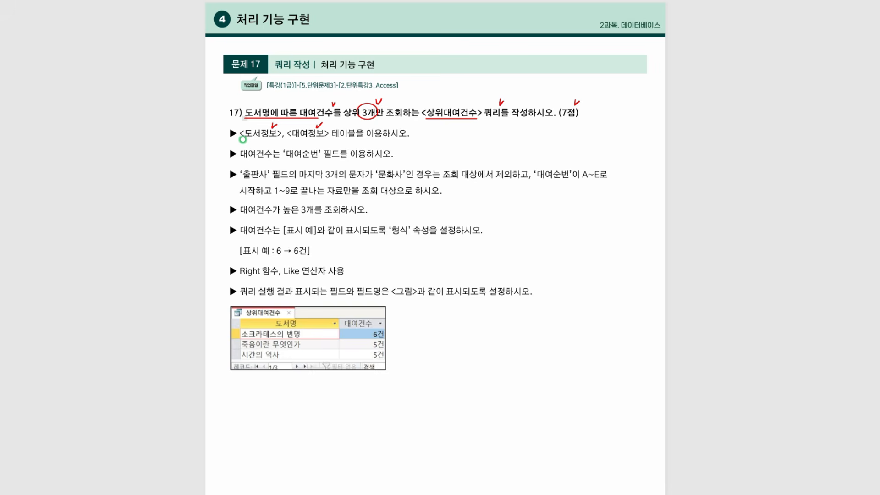
{"action": "left_click_drag", "start_coordinate": [303, 144], "coordinate": [305, 145]}
{"action": "left_click_drag", "start_coordinate": [355, 315], "coordinate": [357, 315]}
{"action": "left_click_drag", "start_coordinate": [264, 179], "coordinate": [348, 178]}
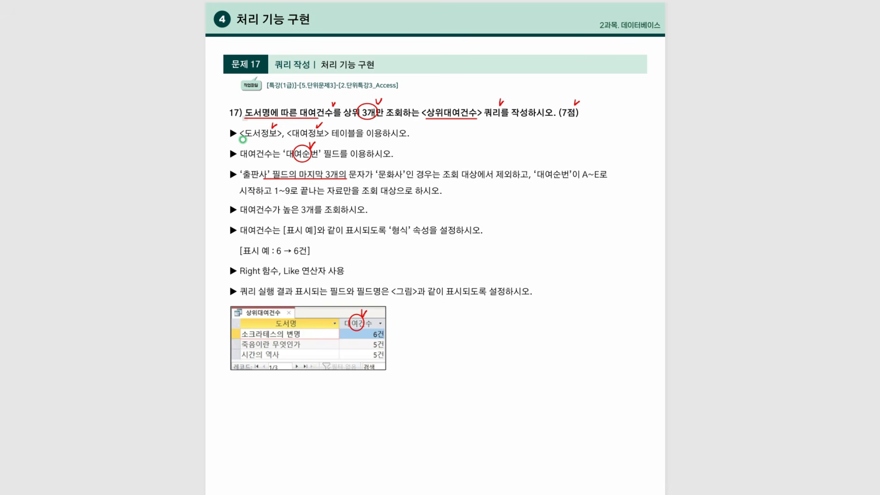
{"action": "mouse_move", "coordinate": [400, 168]}
{"action": "left_mouse_down"}
{"action": "mouse_move", "coordinate": [388, 178]}
{"action": "mouse_move", "coordinate": [403, 169]}
{"action": "left_mouse_up"}
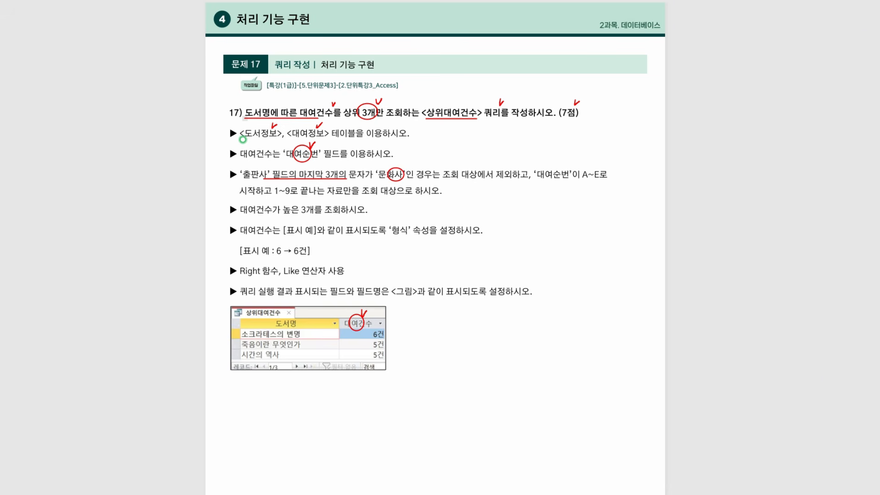
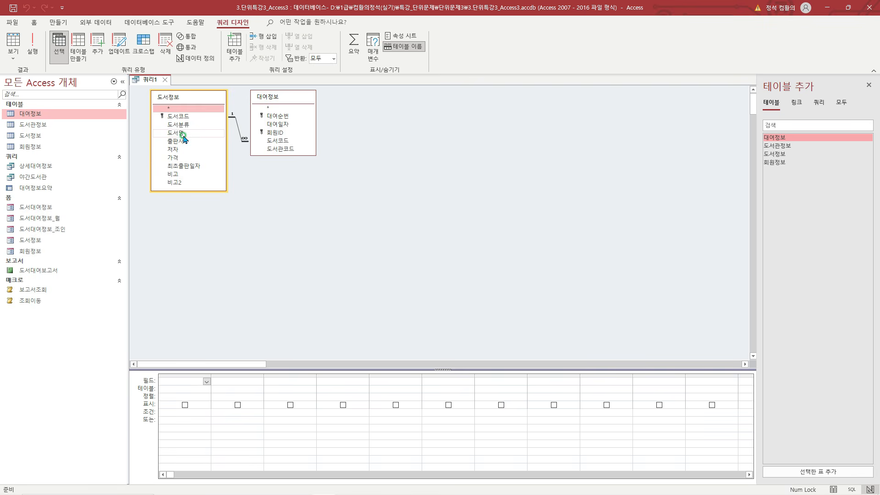
Add the 도서명 field from 도서정보 to the new query and turn on the summary (요약) row.
{"action": "double_click", "coordinate": [182, 134]}
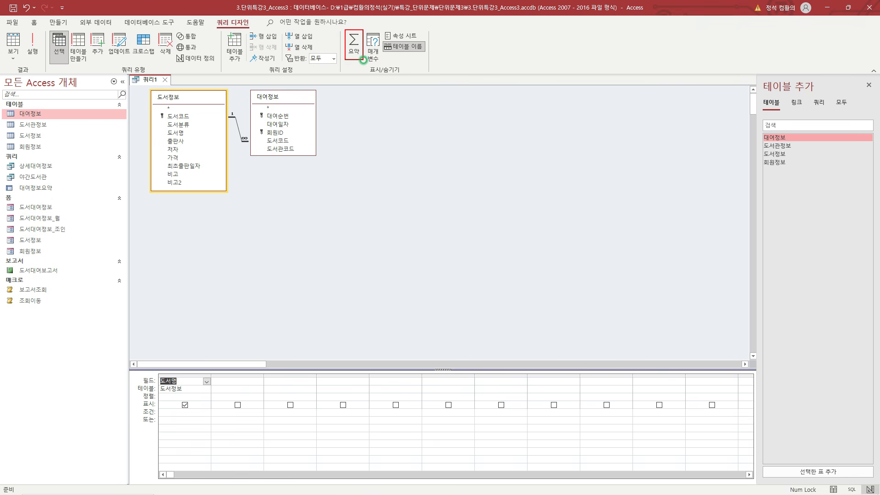
{"action": "mouse_move", "coordinate": [359, 26]}
{"action": "left_mouse_down"}
{"action": "mouse_move", "coordinate": [368, 33]}
{"action": "mouse_move", "coordinate": [372, 23]}
{"action": "left_mouse_up"}
{"action": "key", "text": "Escape"}
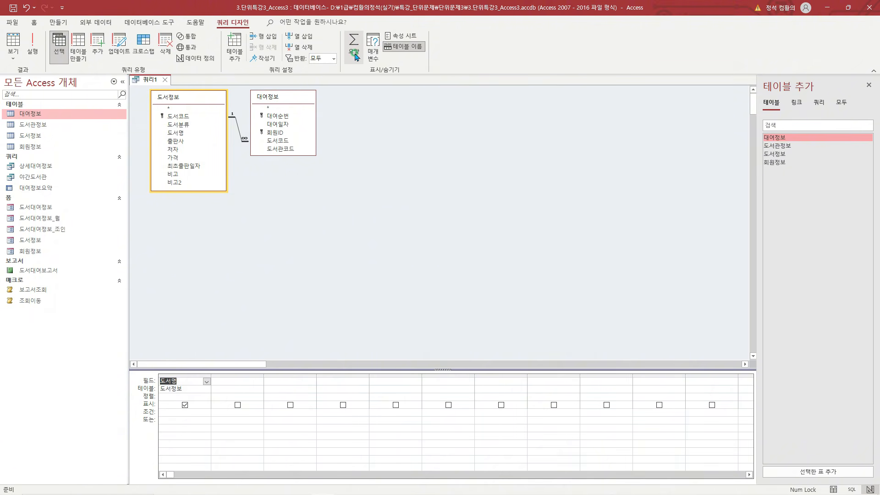
{"action": "left_click", "coordinate": [356, 57]}
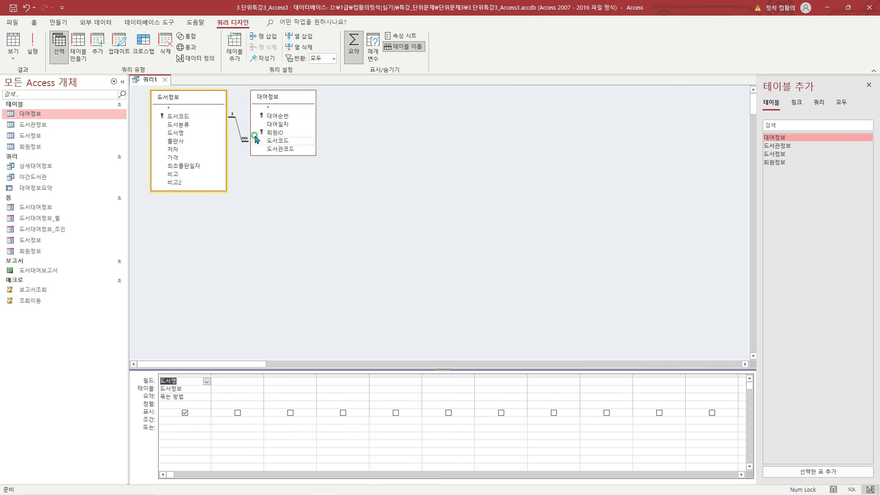
Add the 대여순번 field from 대여정보, summarize it by 개수 and name the column 대여건수.
{"action": "left_click", "coordinate": [267, 117]}
{"action": "double_click", "coordinate": [268, 117]}
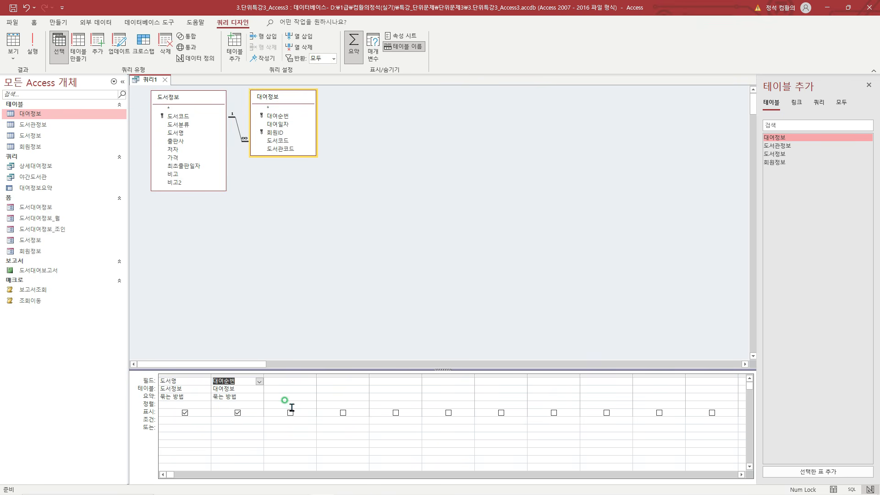
{"action": "left_click", "coordinate": [257, 397]}
{"action": "left_click", "coordinate": [258, 397]}
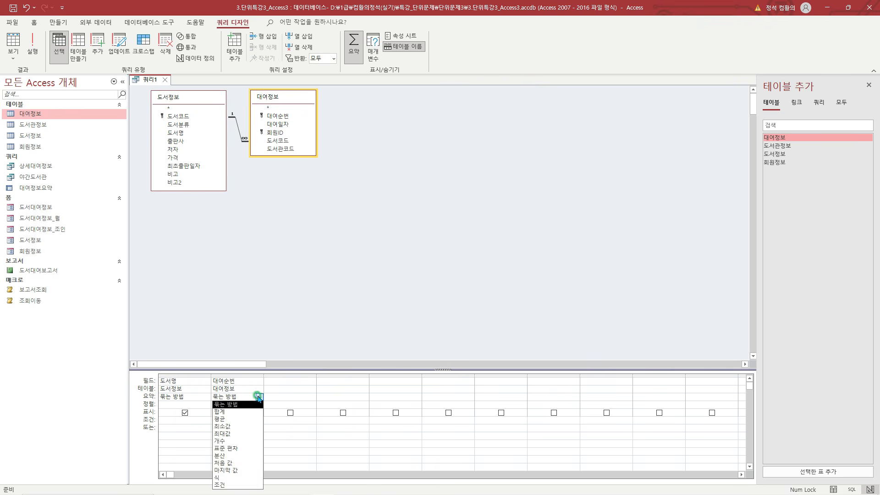
{"action": "left_click", "coordinate": [239, 440]}
{"action": "left_click", "coordinate": [215, 381]}
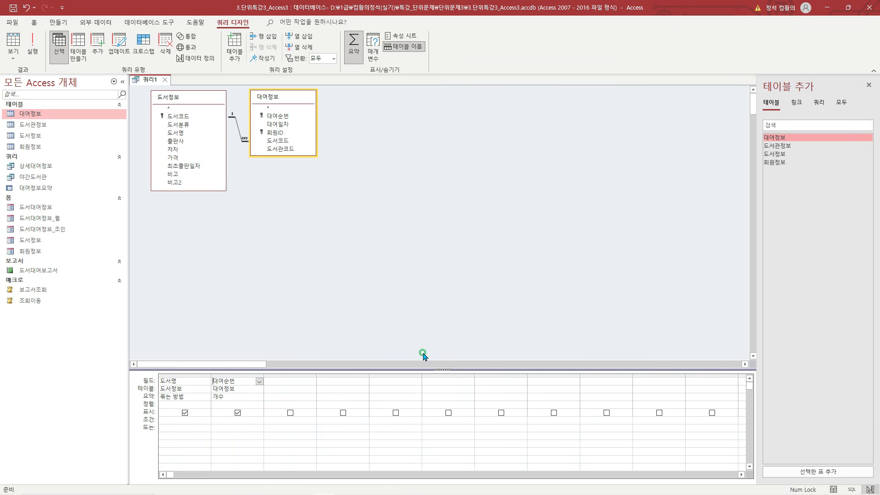
{"action": "type", "text": "대여"}
{"action": "type", "text": "건수:"}
{"action": "key", "text": "Tab"}
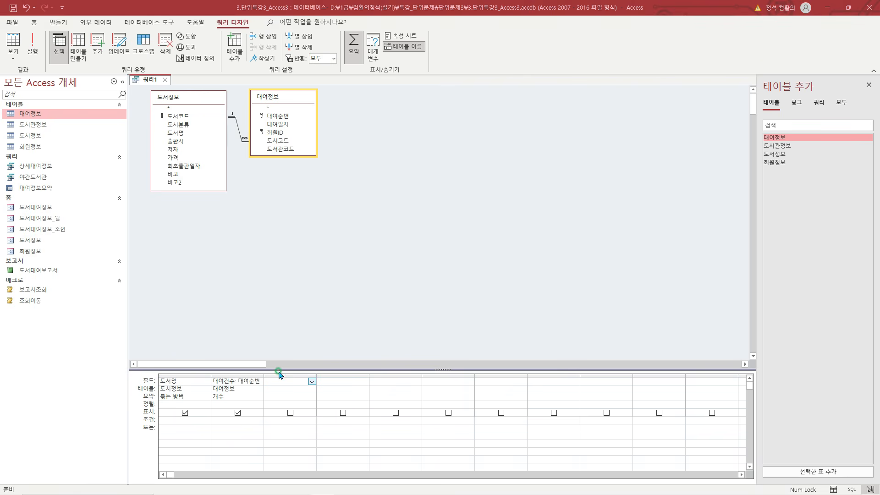
Add a calculated field with the expression Right([출판사],3) and fit its column width.
{"action": "key", "text": "shift+F2"}
{"action": "type", "text": "R"}
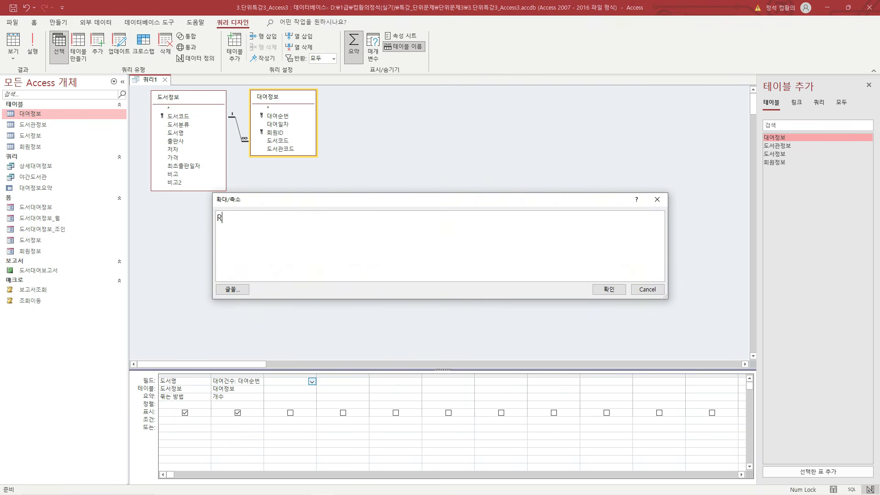
{"action": "type", "text": "igh"}
{"action": "type", "text": "t([추"}
{"action": "type", "text": "판사],3"}
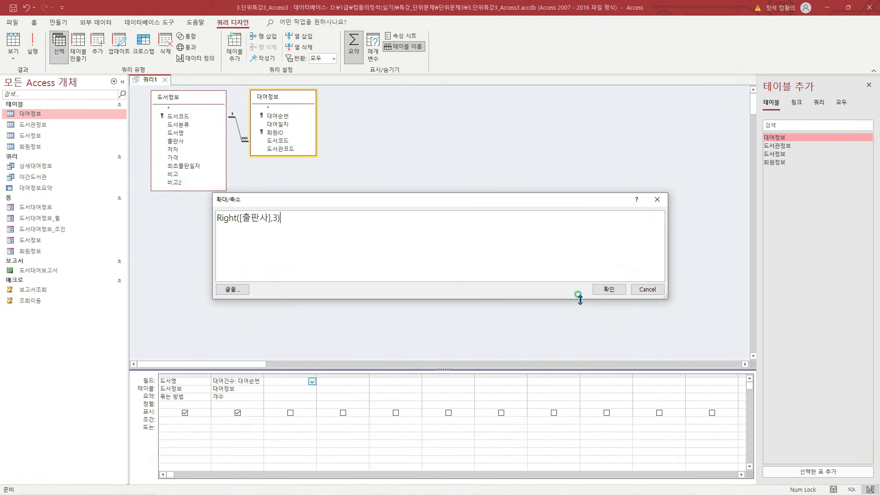
{"action": "left_click", "coordinate": [609, 289]}
{"action": "double_click", "coordinate": [316, 375]}
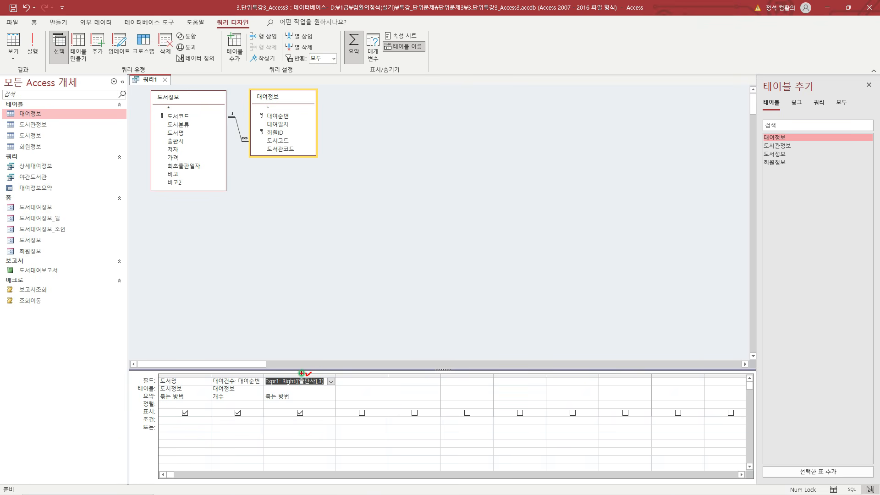
Set the criterion <>"문화사" on the Right([출판사],3) field and hide it from the results.
{"action": "left_click", "coordinate": [282, 420]}
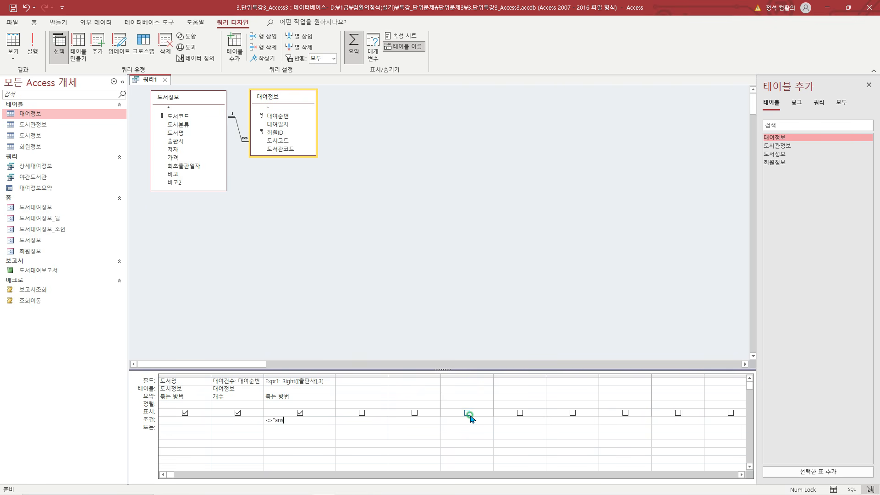
{"action": "type", "text": "<>\"문화사"}
{"action": "key", "text": "Tab"}
{"action": "left_click", "coordinate": [301, 414]}
Add 대여순번 again with the criterion Like "[A-E]*[1-9]" and hide it from the results.
{"action": "double_click", "coordinate": [282, 117]}
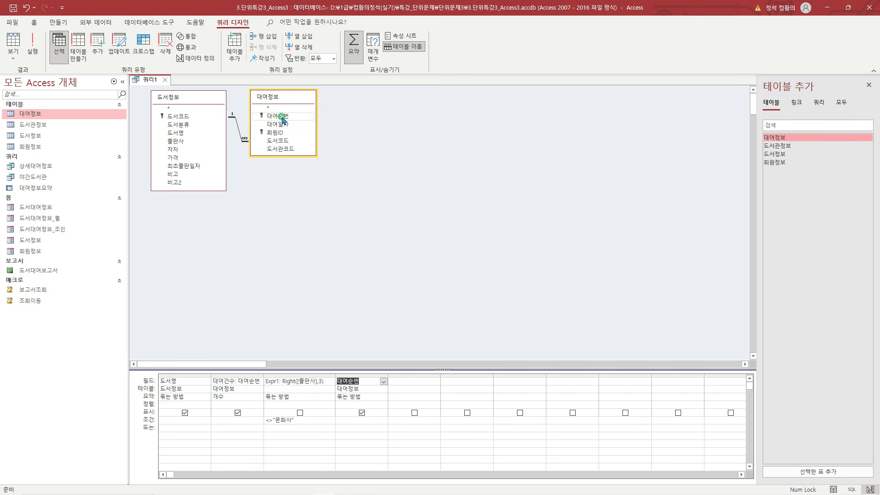
{"action": "left_click", "coordinate": [346, 420]}
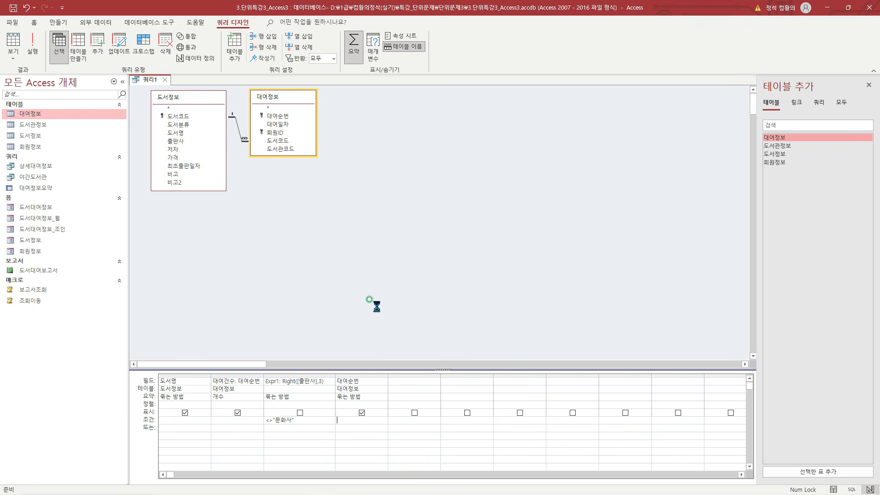
{"action": "key", "text": "ctrl+F2"}
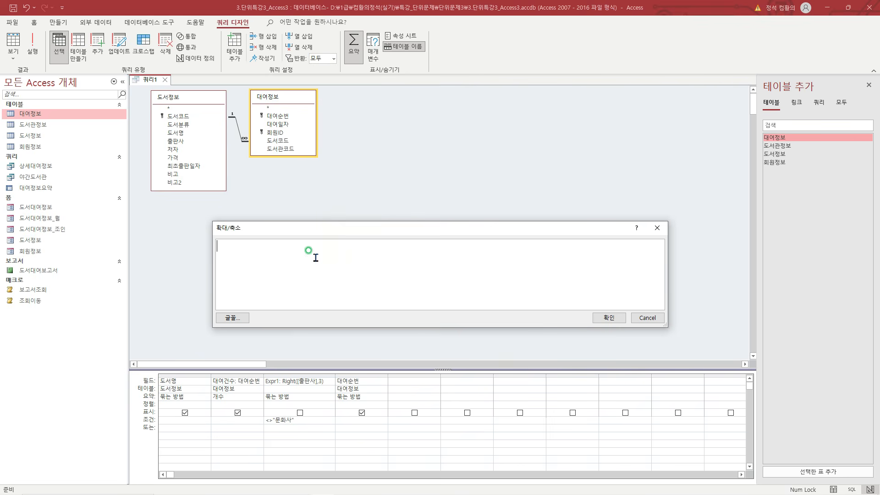
{"action": "type", "text": "L"}
{"action": "type", "text": "ike \"[A-#"}
{"action": "left_click", "coordinate": [617, 319]}
{"action": "left_click", "coordinate": [379, 421]}
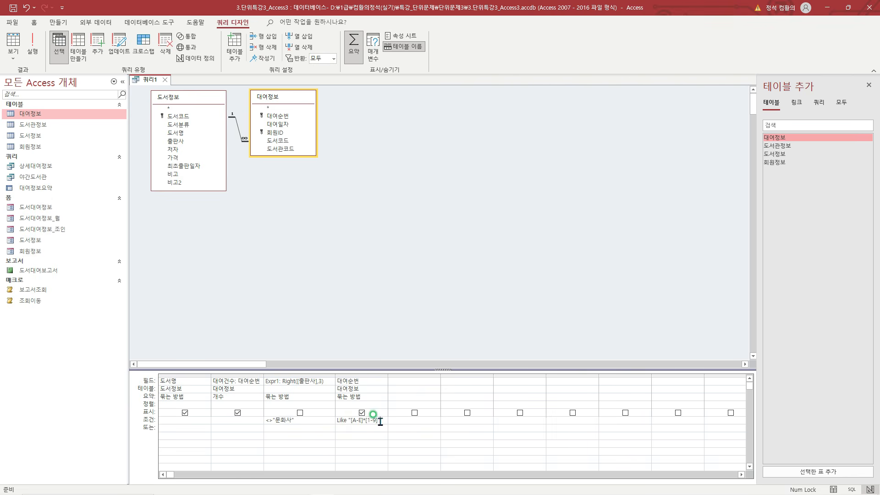
{"action": "left_click", "coordinate": [362, 413]}
Set the summary type of the Right([출판사],3) field and the second 대여순번 field to 조건.
{"action": "left_click", "coordinate": [330, 397]}
{"action": "left_click", "coordinate": [331, 397]}
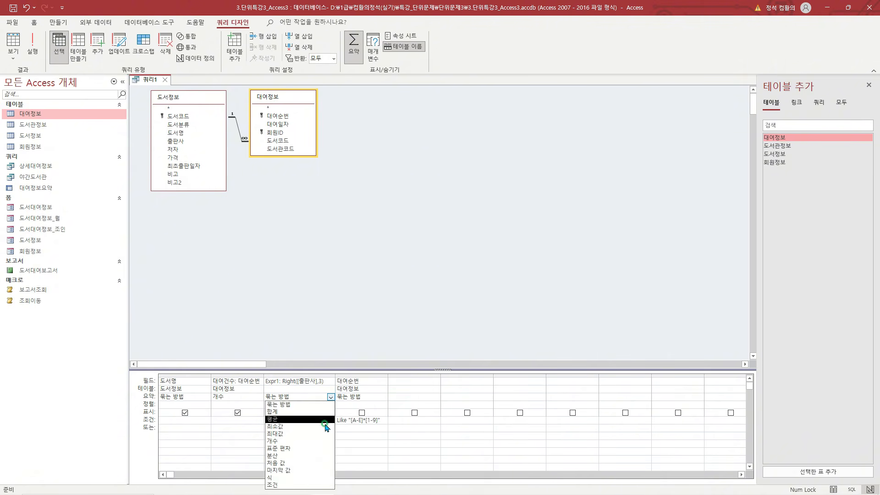
{"action": "left_click", "coordinate": [300, 485]}
{"action": "left_click", "coordinate": [362, 397]}
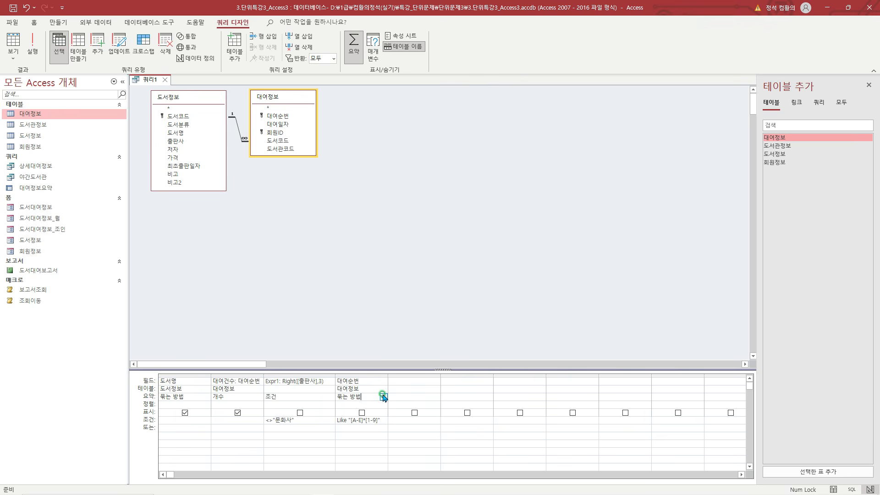
{"action": "left_click", "coordinate": [384, 397]}
{"action": "left_click", "coordinate": [359, 485]}
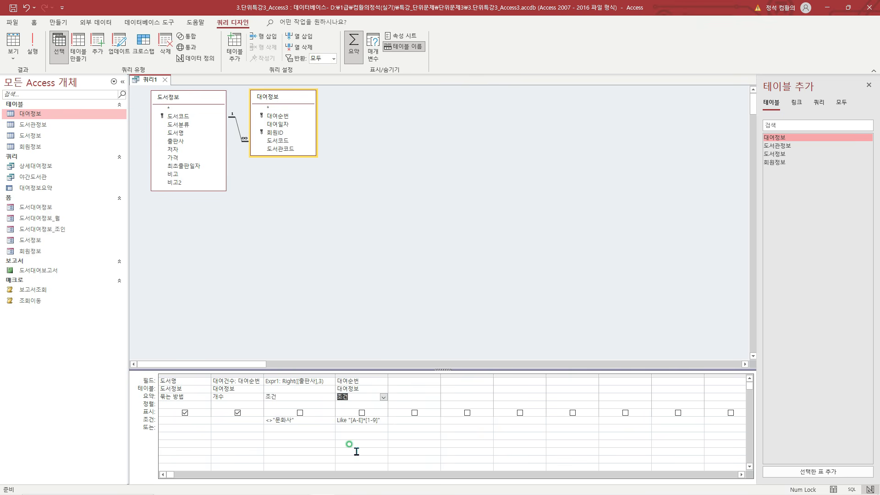
{"action": "left_click", "coordinate": [349, 397]}
Set the display format of the 대여건수 field to 0\건 in its properties.
{"action": "left_click_drag", "start_coordinate": [211, 373], "coordinate": [260, 450]}
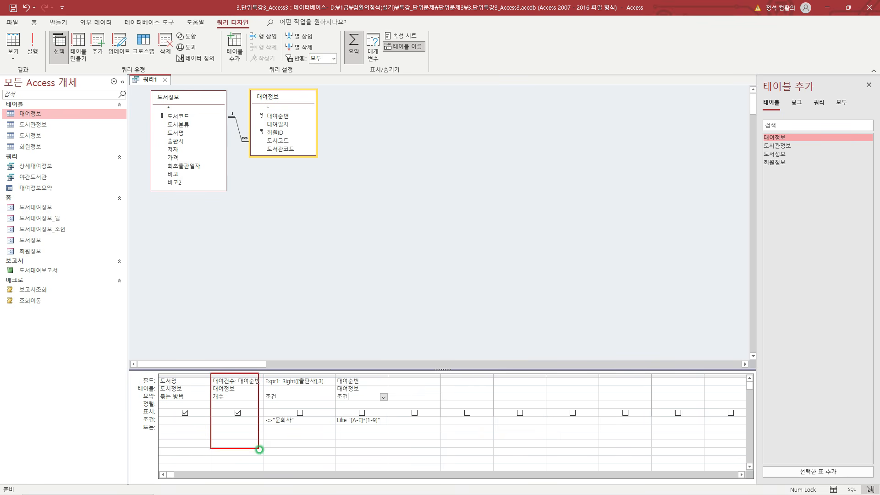
{"action": "left_click", "coordinate": [233, 376]}
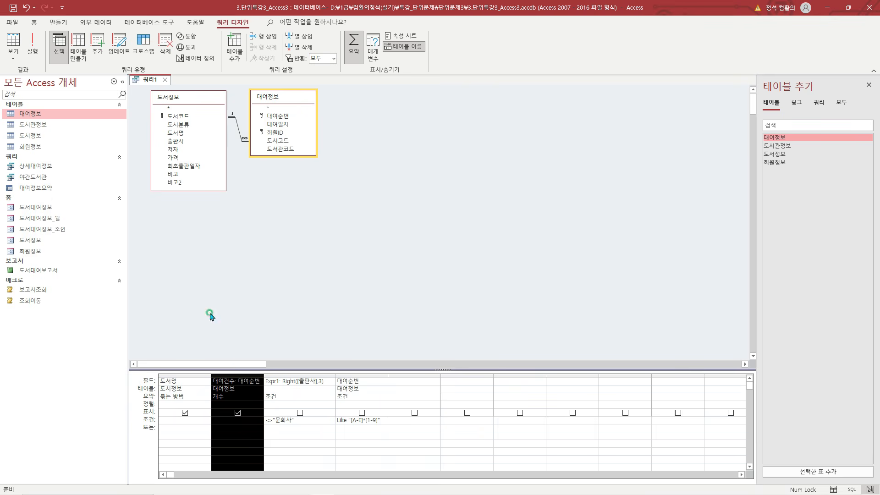
{"action": "left_click", "coordinate": [402, 36]}
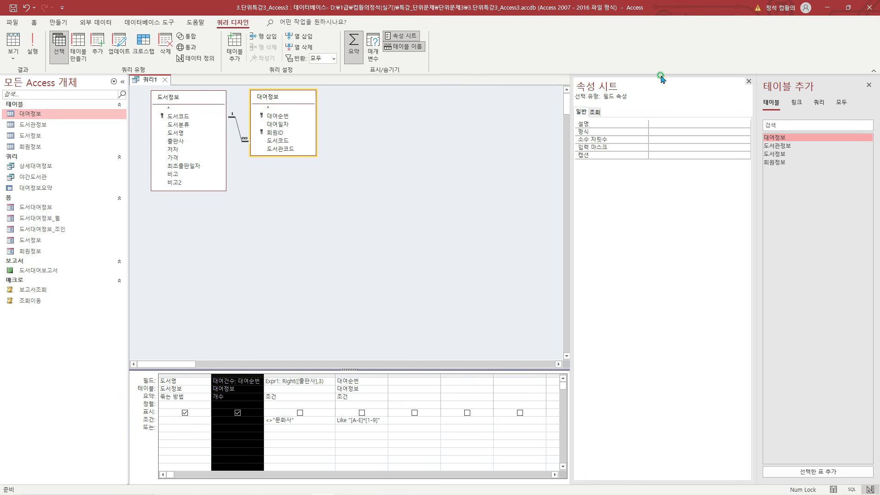
{"action": "left_click", "coordinate": [655, 132]}
{"action": "type", "text": "0\\건"}
{"action": "key", "text": "Return"}
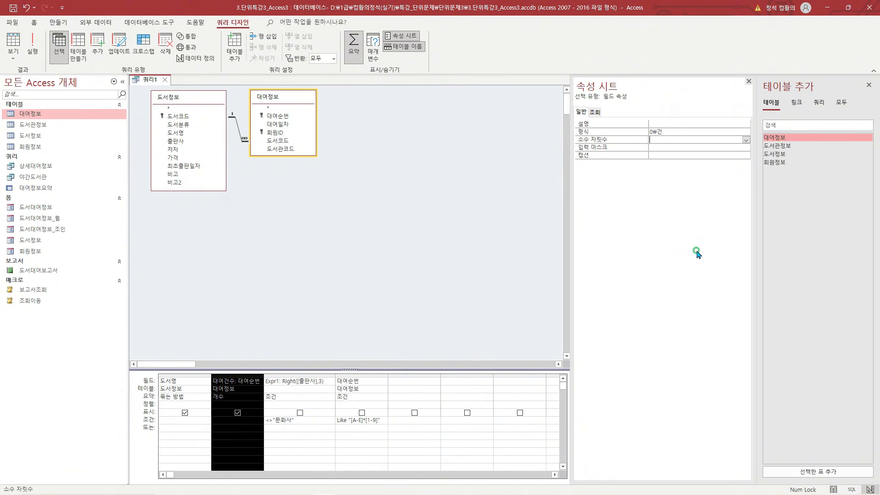
Check the 건 format of the 대여건수 column in datasheet view, and return to design view.
{"action": "right_click", "coordinate": [147, 79]}
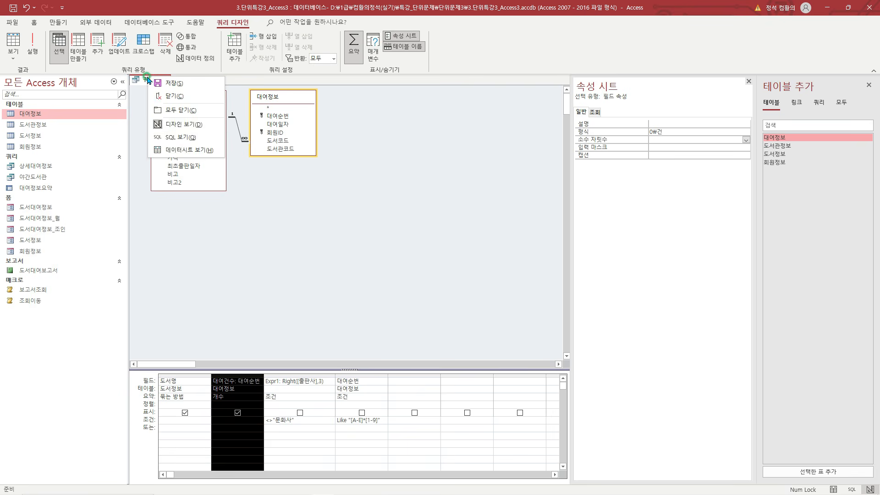
{"action": "left_click", "coordinate": [177, 150]}
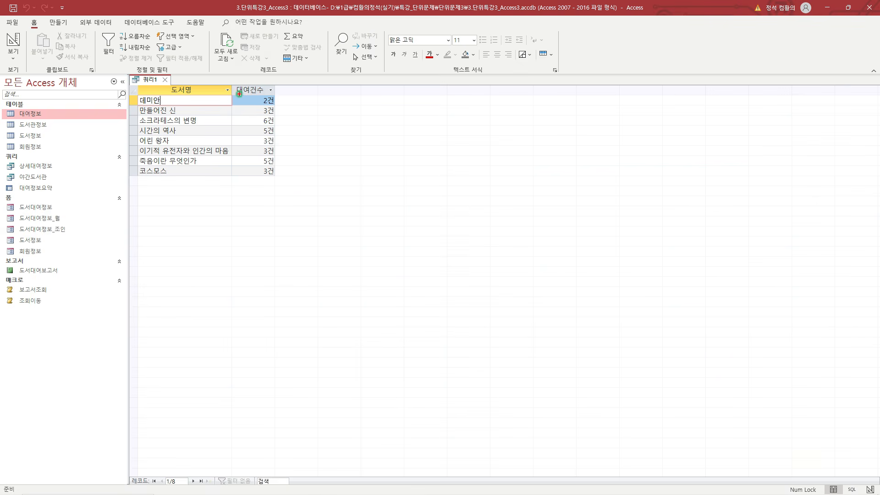
{"action": "mouse_move", "coordinate": [239, 94]}
{"action": "left_mouse_down"}
{"action": "mouse_move", "coordinate": [264, 170]}
{"action": "mouse_move", "coordinate": [277, 175]}
{"action": "left_mouse_up"}
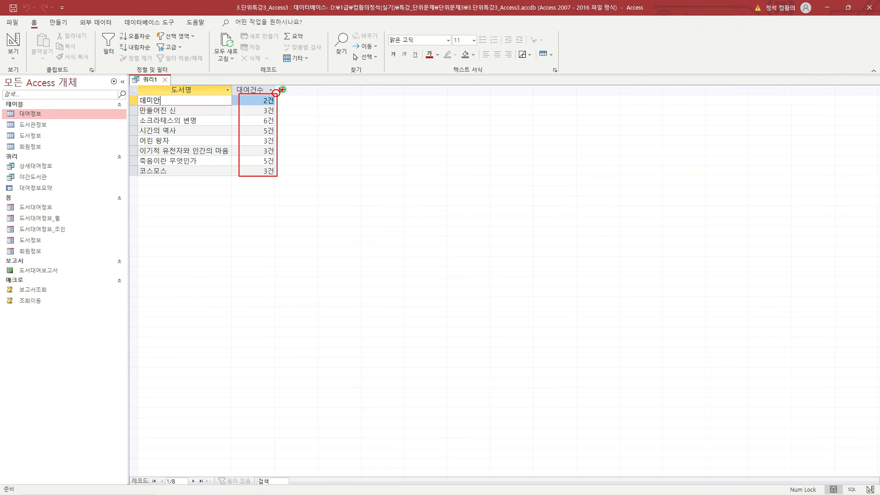
{"action": "key", "text": "Escape"}
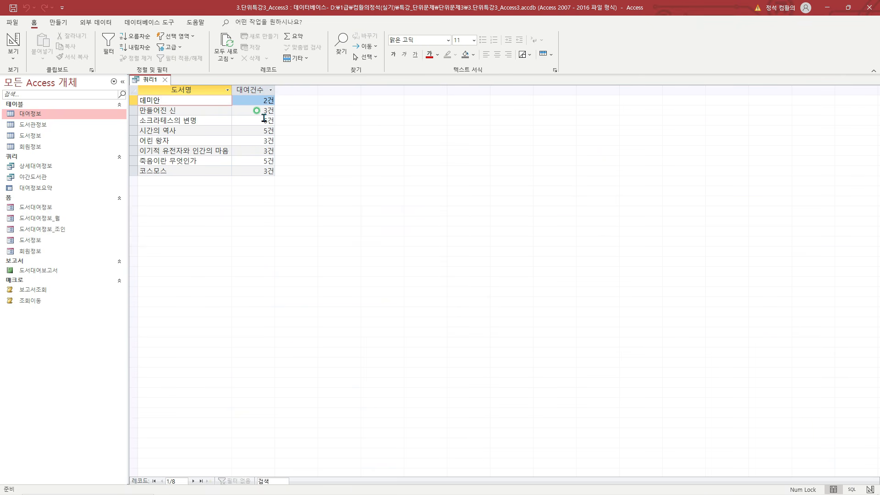
{"action": "right_click", "coordinate": [151, 83]}
{"action": "left_click", "coordinate": [174, 126]}
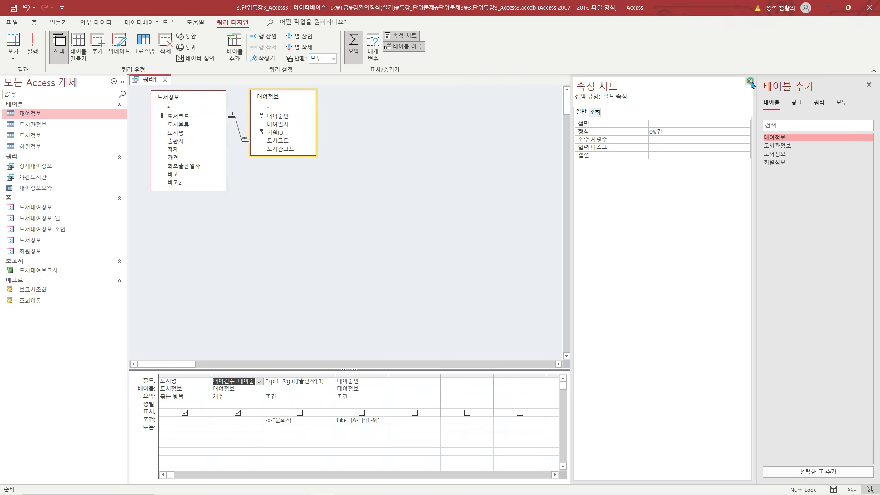
Close the property sheet, sort 대여건수 in descending order (내림차순) and limit the returned records to 3.
{"action": "left_click", "coordinate": [751, 82]}
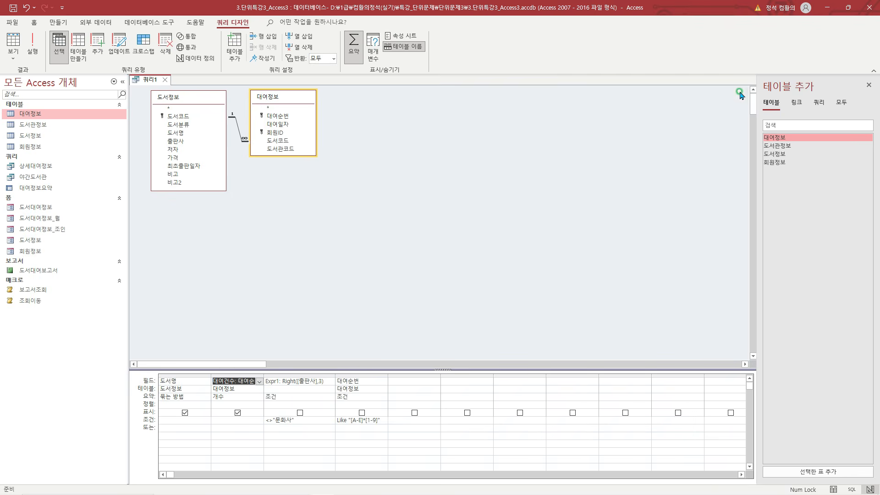
{"action": "left_click", "coordinate": [236, 404]}
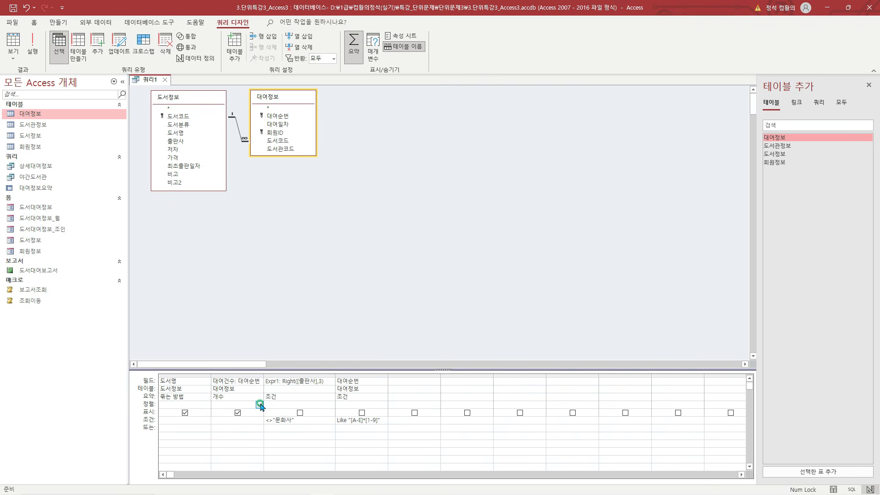
{"action": "left_click", "coordinate": [259, 405]}
{"action": "left_click", "coordinate": [253, 420]}
{"action": "left_click", "coordinate": [333, 59]}
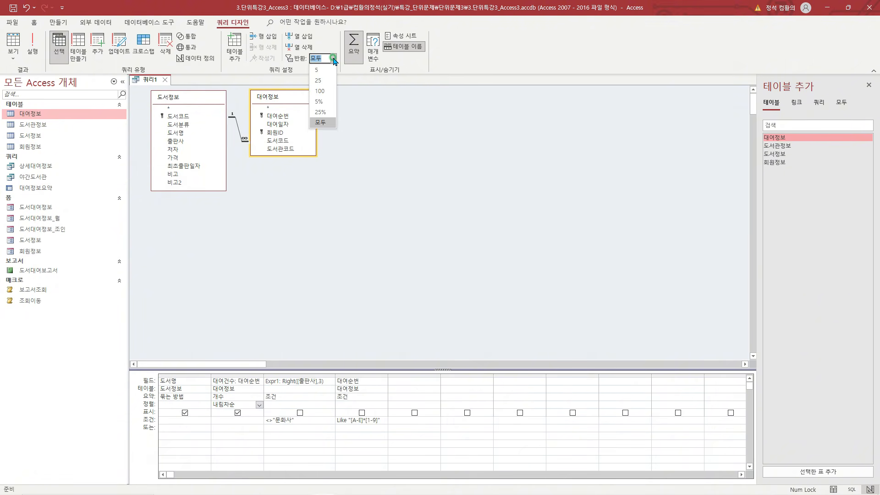
{"action": "type", "text": "3"}
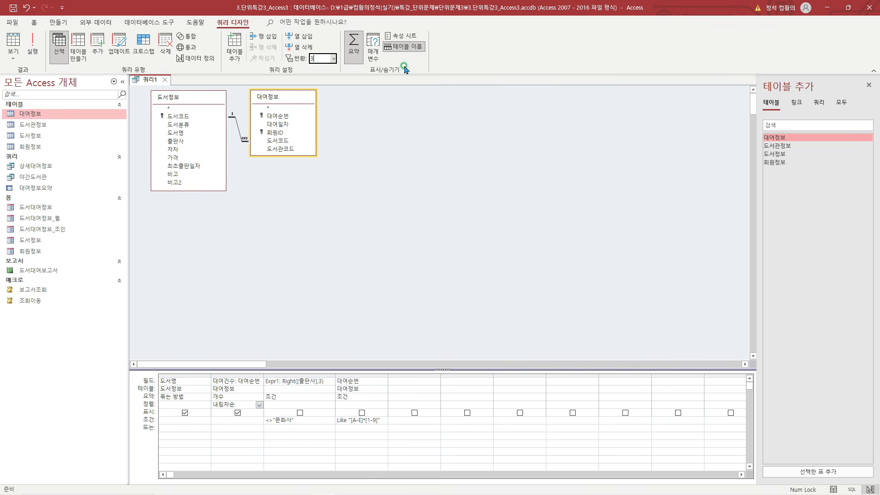
{"action": "key", "text": "Return"}
Check the limited query results in datasheet view and save the query as 상위대여건수.
{"action": "right_click", "coordinate": [148, 80]}
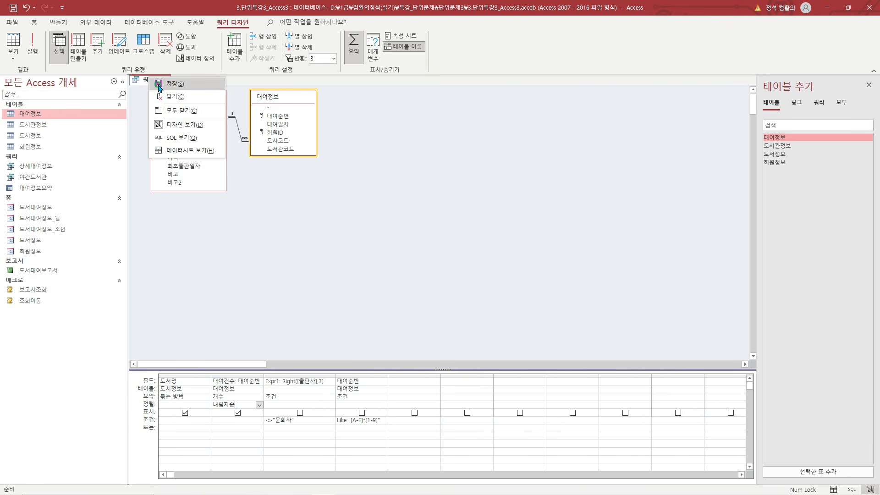
{"action": "left_click", "coordinate": [193, 151]}
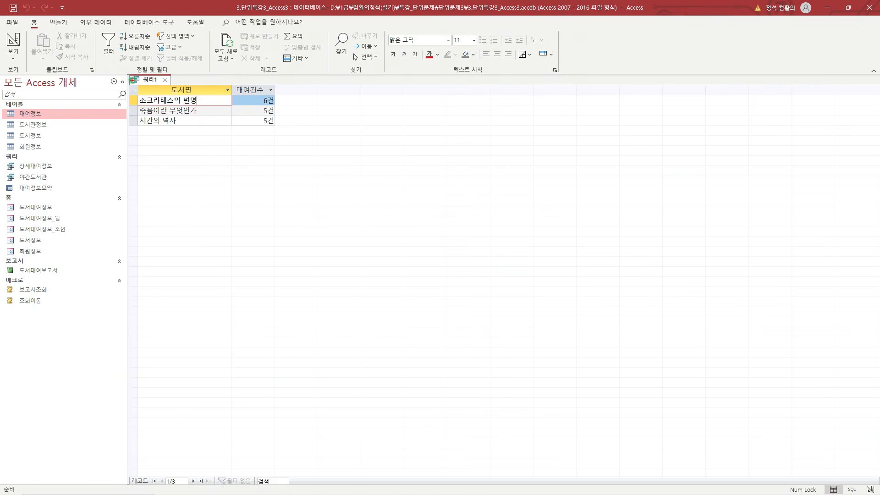
{"action": "left_click_drag", "start_coordinate": [132, 81], "coordinate": [291, 132]}
{"action": "key", "text": "Escape"}
{"action": "right_click", "coordinate": [156, 82]}
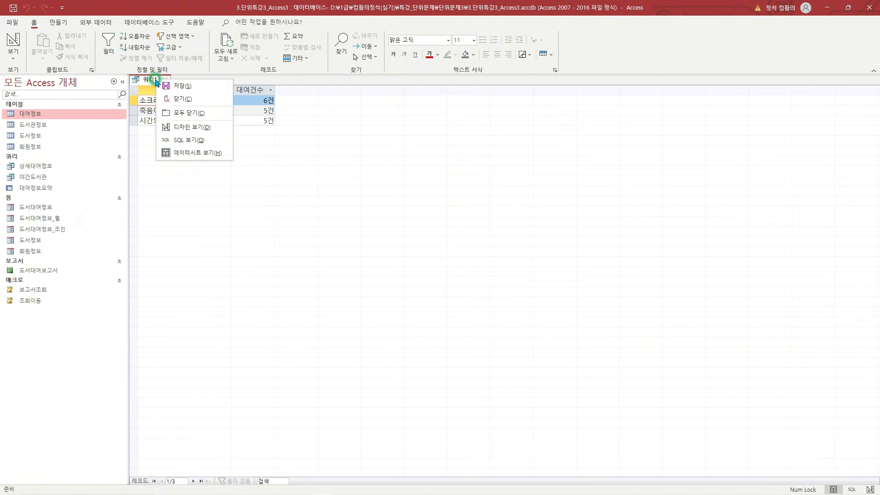
{"action": "left_click", "coordinate": [175, 75]}
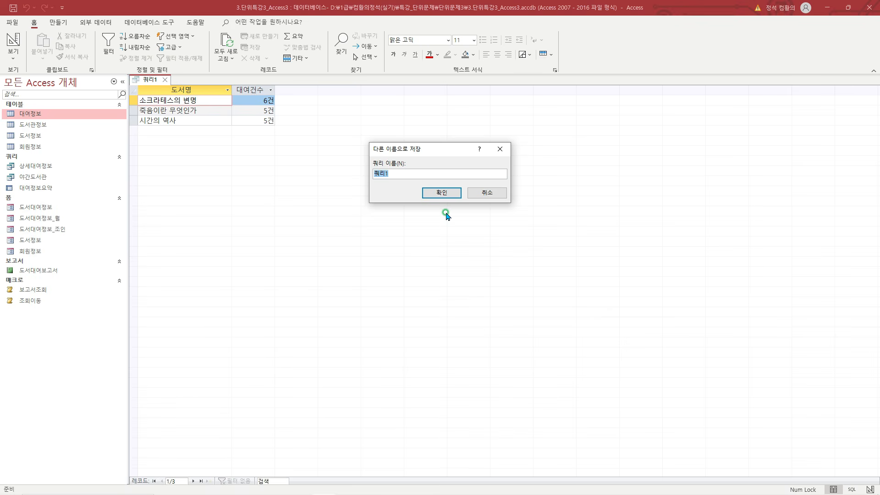
{"action": "type", "text": "상위대여건수"}
{"action": "left_click", "coordinate": [442, 193]}
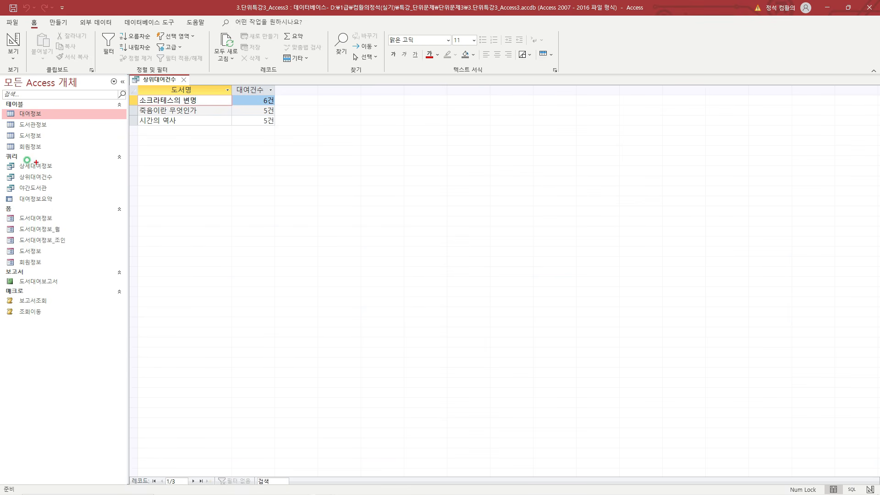
{"action": "mouse_move", "coordinate": [4, 172]}
{"action": "left_mouse_down"}
{"action": "mouse_move", "coordinate": [64, 184]}
{"action": "mouse_move", "coordinate": [73, 163]}
{"action": "left_mouse_up"}
{"action": "key", "text": "Escape"}
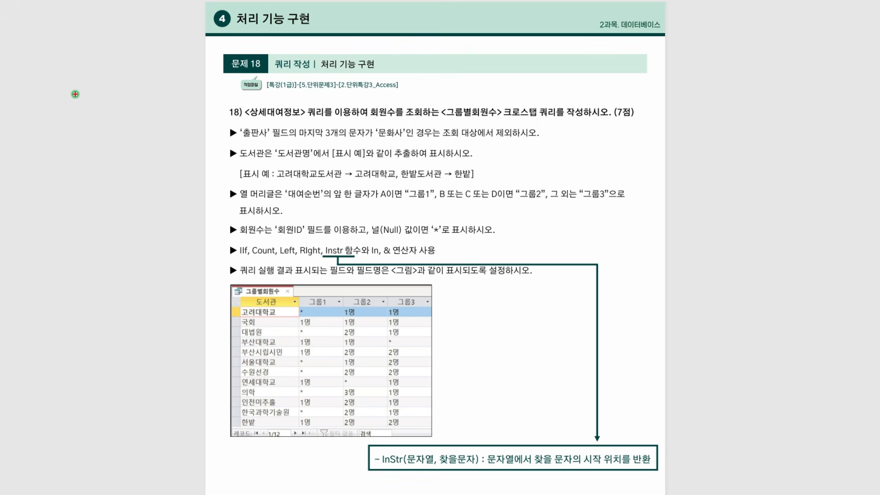
{"action": "left_click_drag", "start_coordinate": [292, 100], "coordinate": [296, 95]}
{"action": "mouse_move", "coordinate": [398, 106]}
{"action": "left_mouse_down"}
{"action": "mouse_move", "coordinate": [386, 118]}
{"action": "mouse_move", "coordinate": [402, 102]}
{"action": "mouse_move", "coordinate": [512, 119]}
{"action": "mouse_move", "coordinate": [509, 98]}
{"action": "left_mouse_up"}
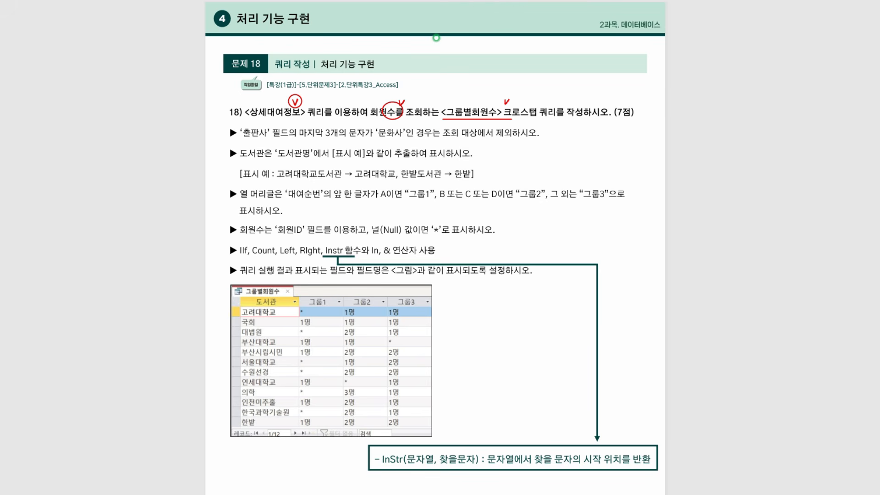
{"action": "mouse_move", "coordinate": [259, 124]}
{"action": "left_mouse_down"}
{"action": "mouse_move", "coordinate": [246, 137]}
{"action": "mouse_move", "coordinate": [258, 124]}
{"action": "left_mouse_up"}
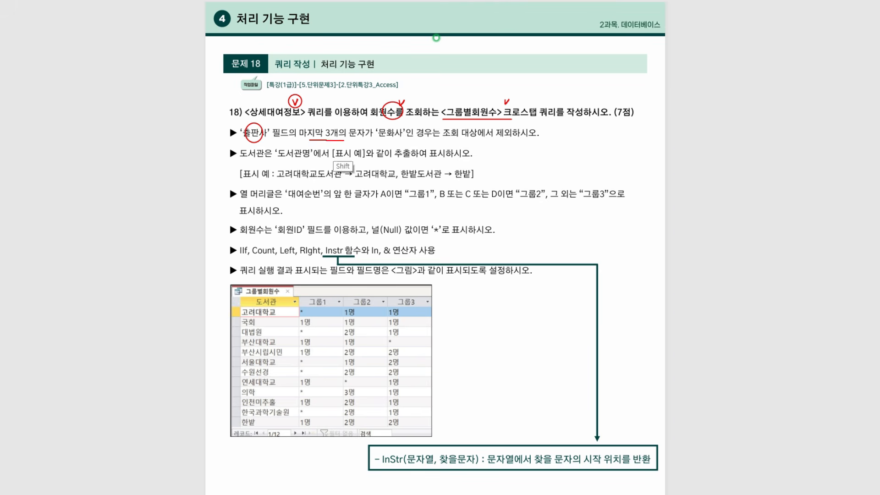
{"action": "mouse_move", "coordinate": [308, 139]}
{"action": "left_mouse_down"}
{"action": "mouse_move", "coordinate": [366, 138]}
{"action": "mouse_move", "coordinate": [395, 120]}
{"action": "left_mouse_up"}
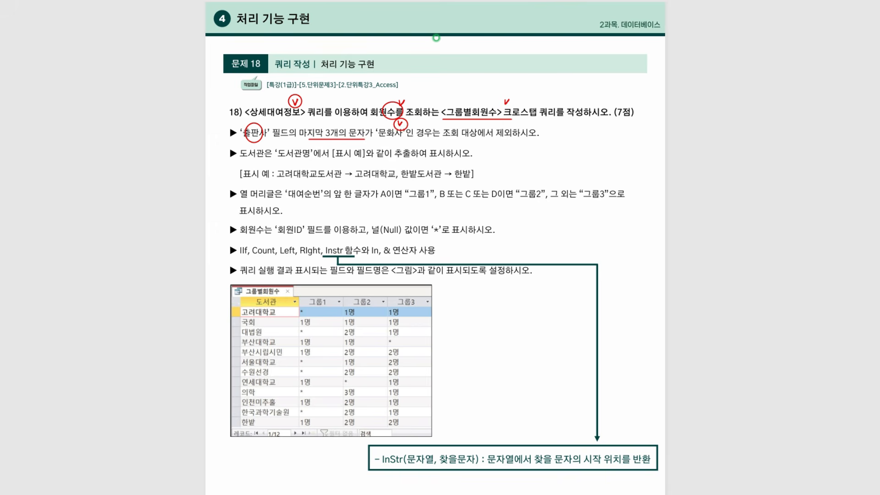
{"action": "left_click_drag", "start_coordinate": [440, 142], "coordinate": [515, 141]}
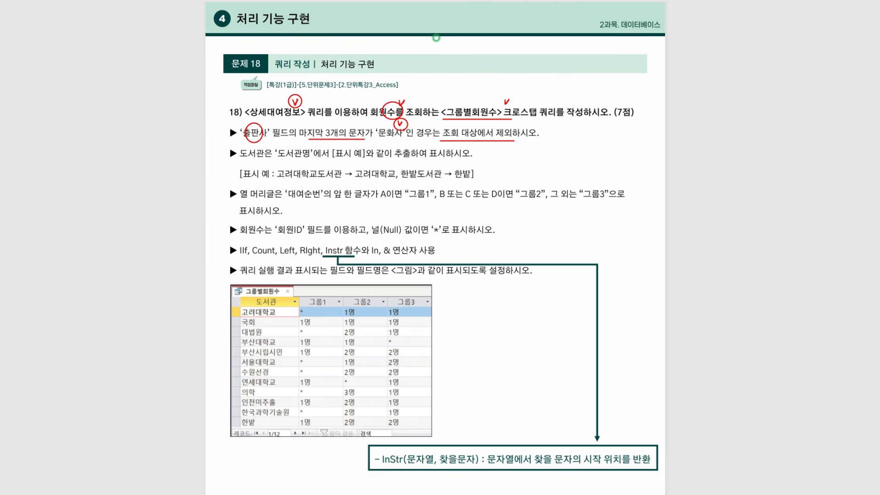
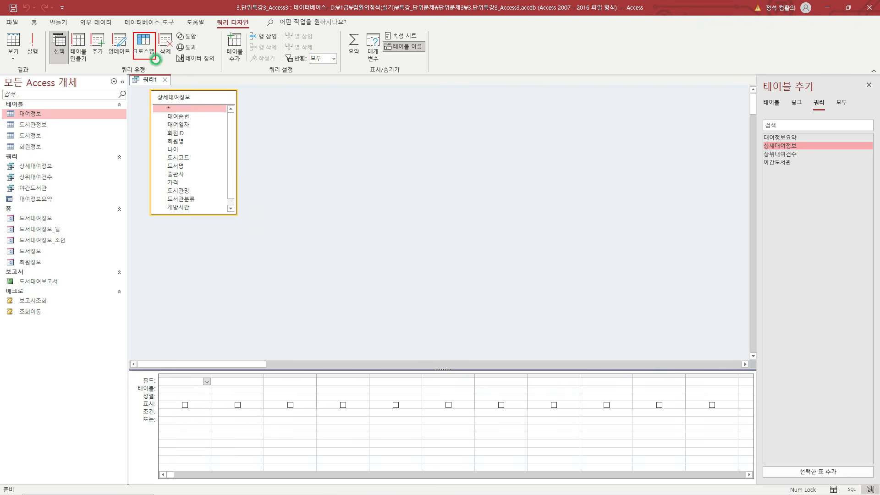
Convert the query to a crosstab and begin the first field's expression as Left([도서관명], Instr([도서관명],"도서관") in the enlarged editor.
{"action": "left_click", "coordinate": [139, 43]}
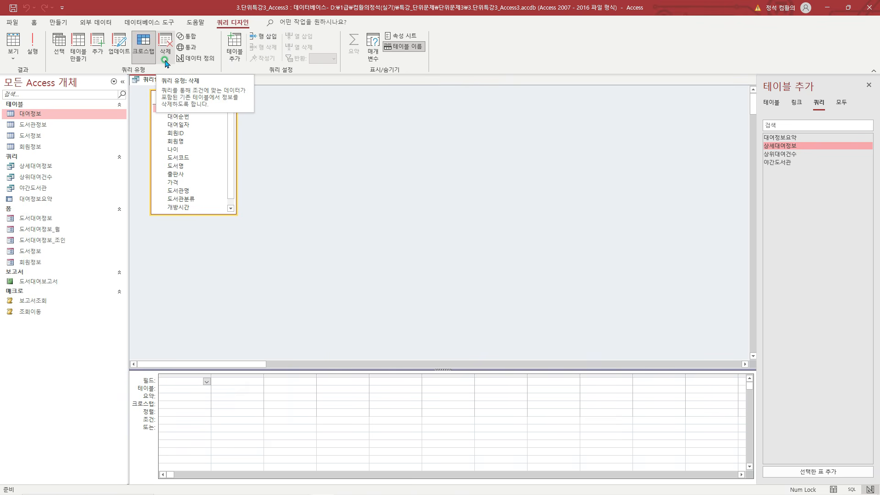
{"action": "left_click", "coordinate": [180, 380]}
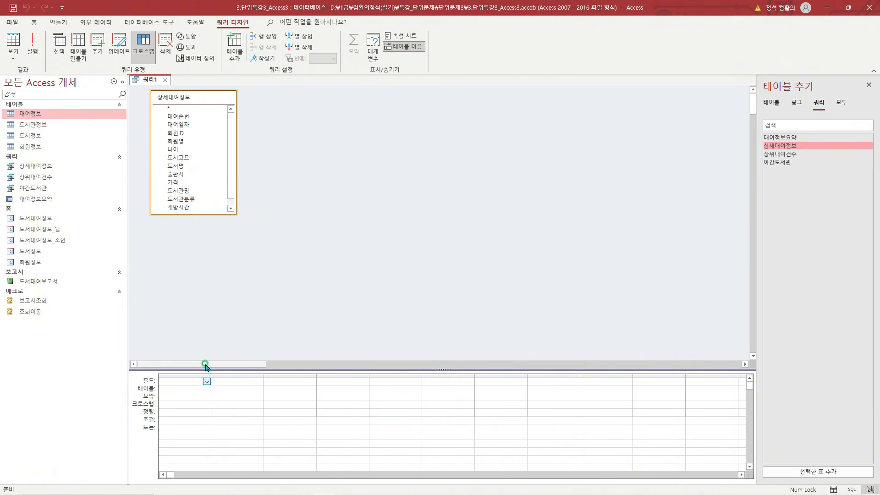
{"action": "key", "text": "shift+F2"}
{"action": "left_click_drag", "start_coordinate": [327, 202], "coordinate": [312, 242]}
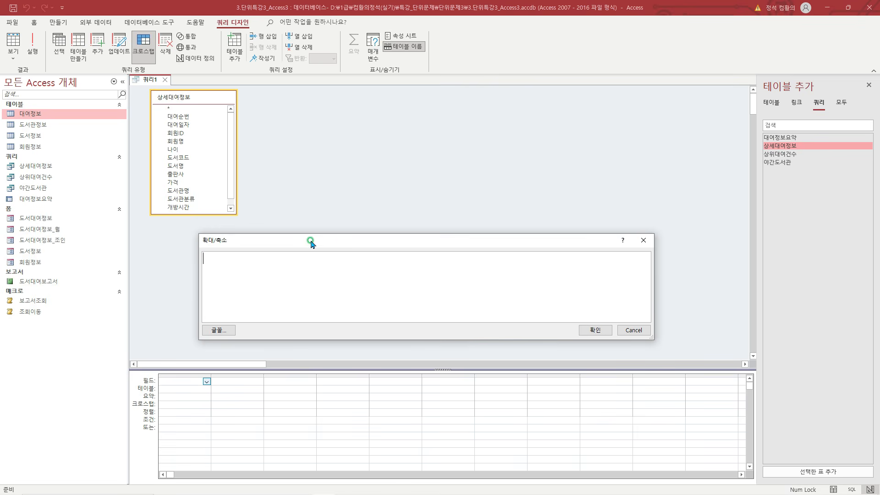
{"action": "type", "text": "Left([ㄷ도서관명]"}
{"action": "type", "text": ", Instr([도서관명"}
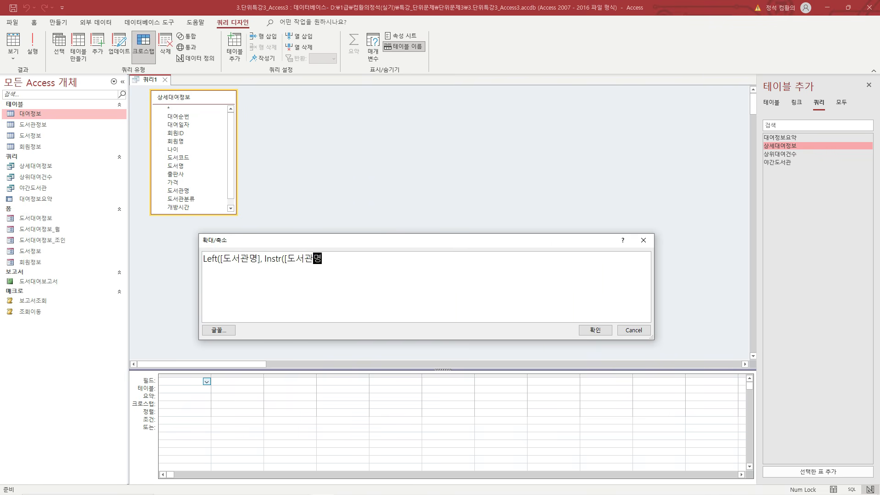
{"action": "type", "text": "],\"도서관\")"}
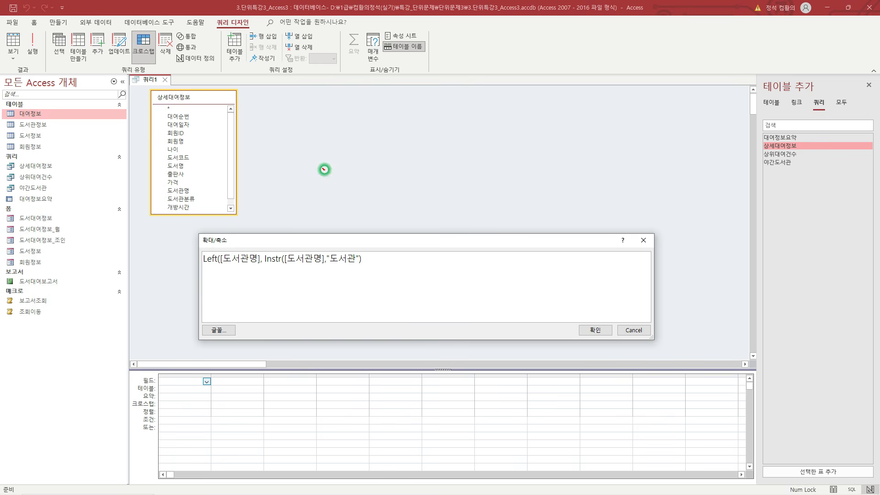
{"action": "left_click_drag", "start_coordinate": [323, 165], "coordinate": [364, 160]}
{"action": "left_click_drag", "start_coordinate": [371, 164], "coordinate": [380, 161]}
{"action": "mouse_move", "coordinate": [384, 166]}
{"action": "left_mouse_down"}
{"action": "mouse_move", "coordinate": [392, 161]}
{"action": "mouse_move", "coordinate": [403, 187]}
{"action": "left_mouse_up"}
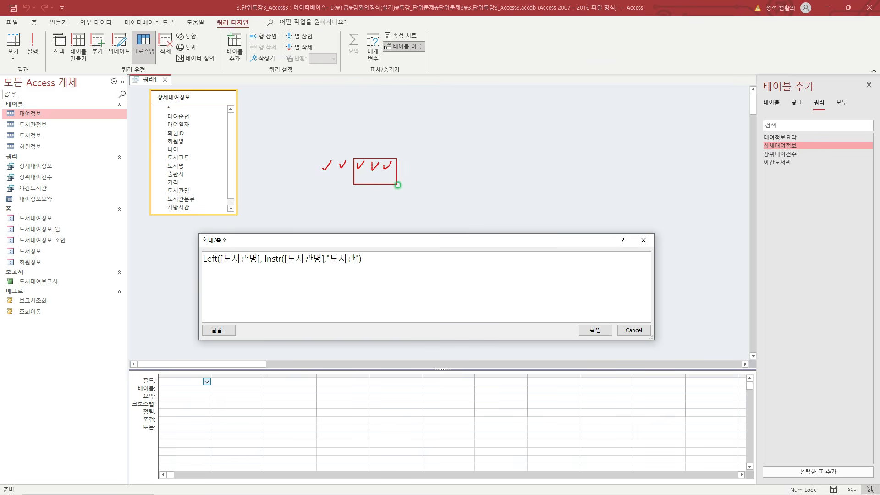
{"action": "left_click_drag", "start_coordinate": [359, 148], "coordinate": [365, 146]}
{"action": "key", "text": "b"}
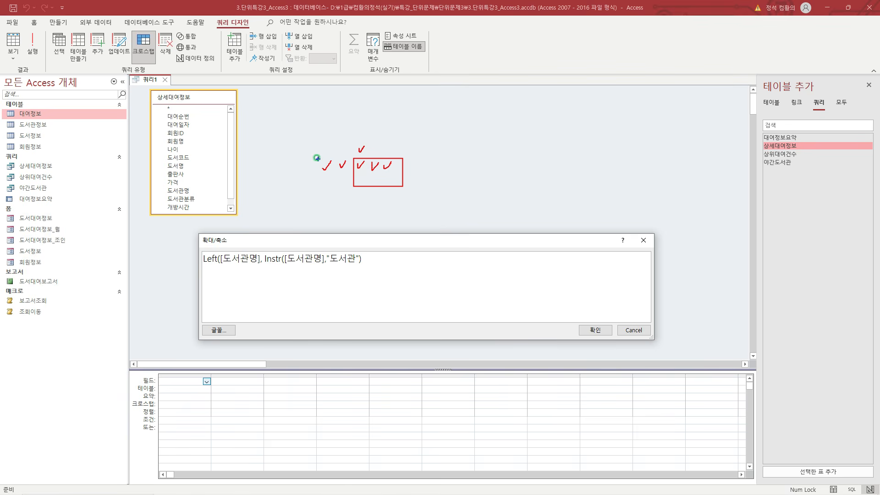
{"action": "mouse_move", "coordinate": [316, 158]}
{"action": "left_mouse_down"}
{"action": "mouse_move", "coordinate": [342, 173]}
{"action": "mouse_move", "coordinate": [319, 157]}
{"action": "left_mouse_up"}
{"action": "key", "text": "Escape"}
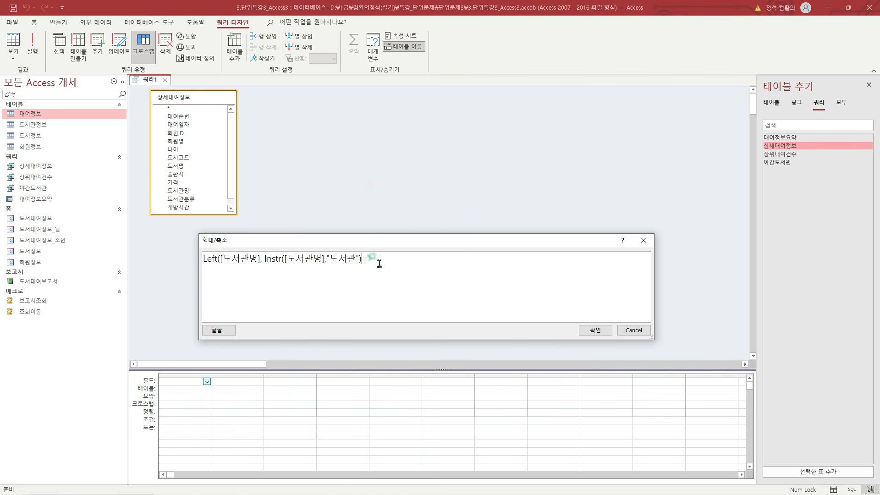
Complete the library name expression with -1) and set the field's crosstab role to 행 머리글.
{"action": "type", "text": "-1"}
{"action": "left_click", "coordinate": [594, 330]}
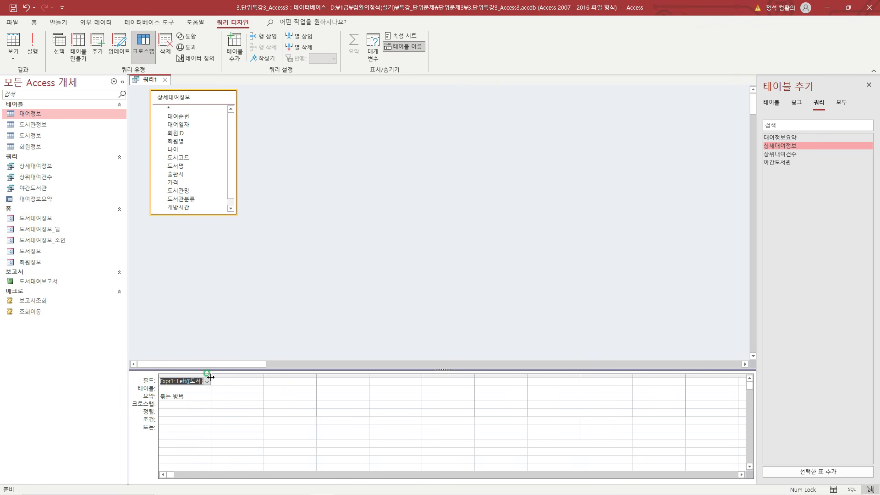
{"action": "left_click", "coordinate": [192, 404]}
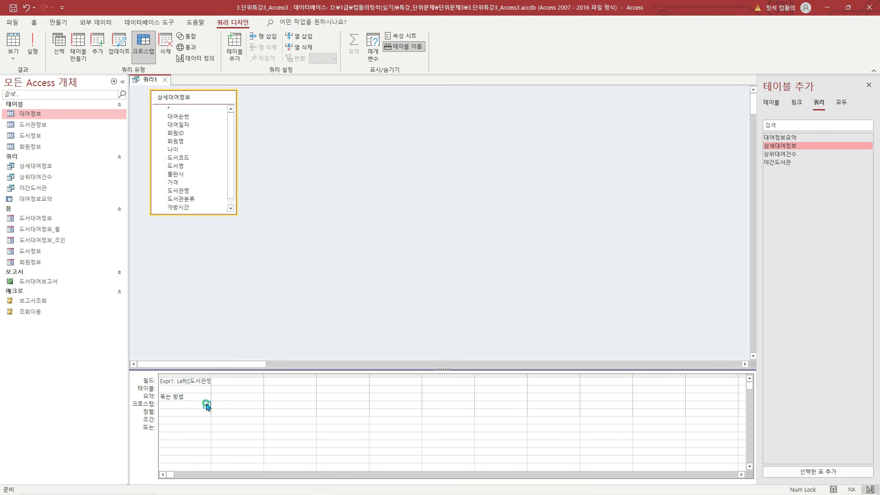
{"action": "left_click", "coordinate": [207, 405]}
{"action": "left_click", "coordinate": [203, 411]}
Rename the row heading field's alias to 도서관.
{"action": "left_click", "coordinate": [174, 381]}
{"action": "key", "text": "shift+Home"}
{"action": "type", "text": "ㄷ"}
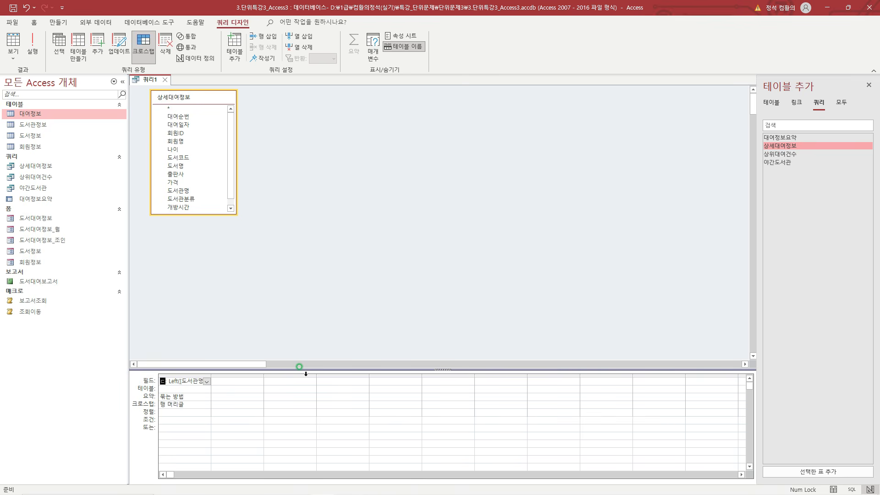
{"action": "type", "text": "도서관:"}
Begin the second field's expression as IIf(Left([대여순번],1)="A", "그룹1", IIf(Left([대여순번],1) in ("B", "C", "D").
{"action": "key", "text": "shift+F2"}
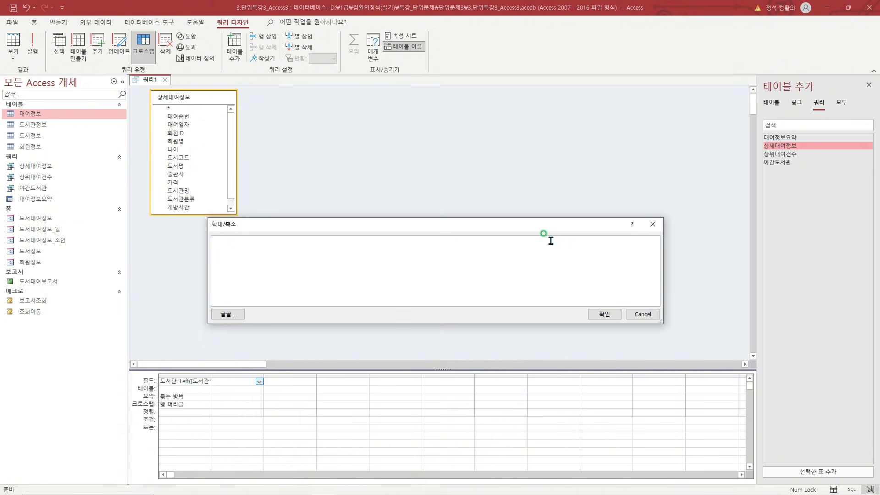
{"action": "type", "text": "IIf(Left([댕"}
{"action": "type", "text": "여순번],1"}
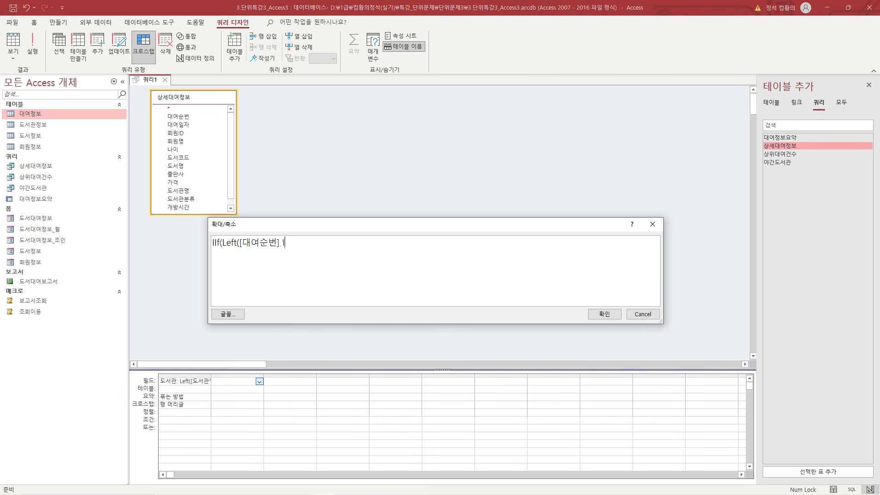
{"action": "type", "text": ")=\"A\", \"그룹1\", IIf(Left([대여순ㅂ"}
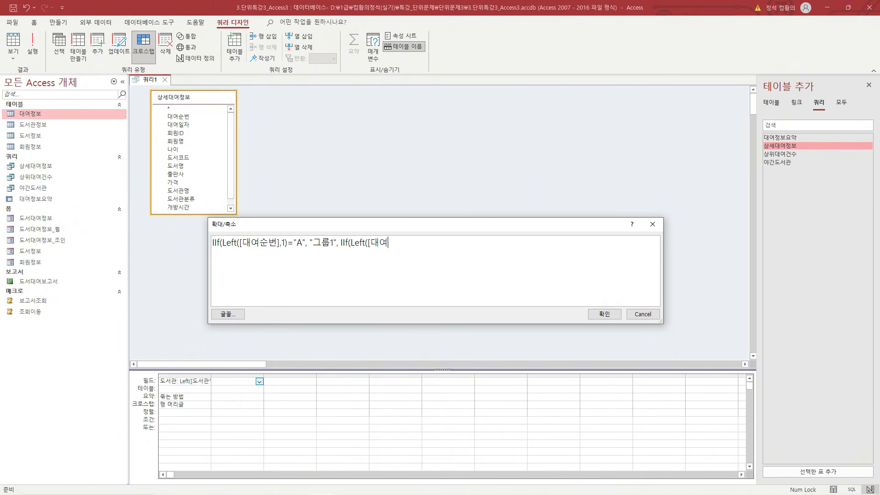
{"action": "type", "text": "번],1"}
{"action": "type", "text": ") in (\"B\", \"C\", \"D\")"}
{"action": "key", "text": "ctrl+2"}
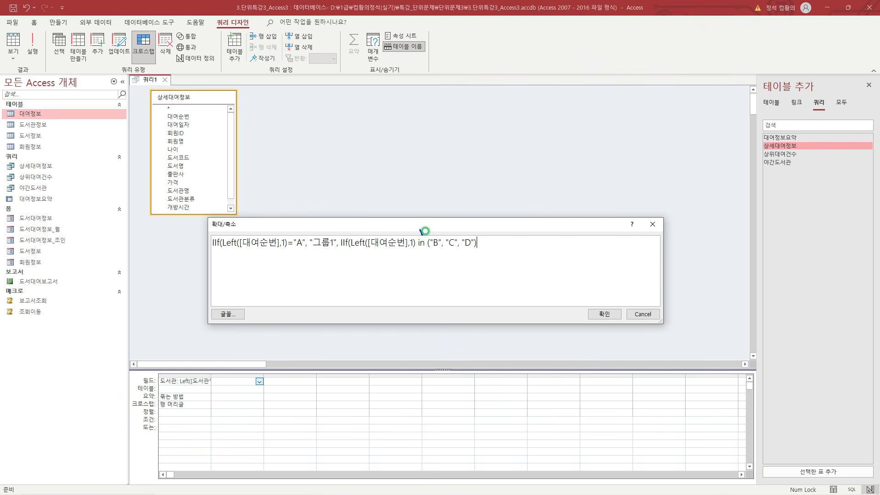
{"action": "left_click_drag", "start_coordinate": [420, 230], "coordinate": [472, 232]}
{"action": "key", "text": "Escape"}
Complete the nested IIf expression with the results "그룹2" and "그룹3", close both brackets and accept it.
{"action": "type", "text": ", \"굴"}
{"action": "type", "text": "룹2\""}
{"action": "type", "text": ", \"그룹3"}
{"action": "type", "text": "\""}
{"action": "type", "text": ")"}
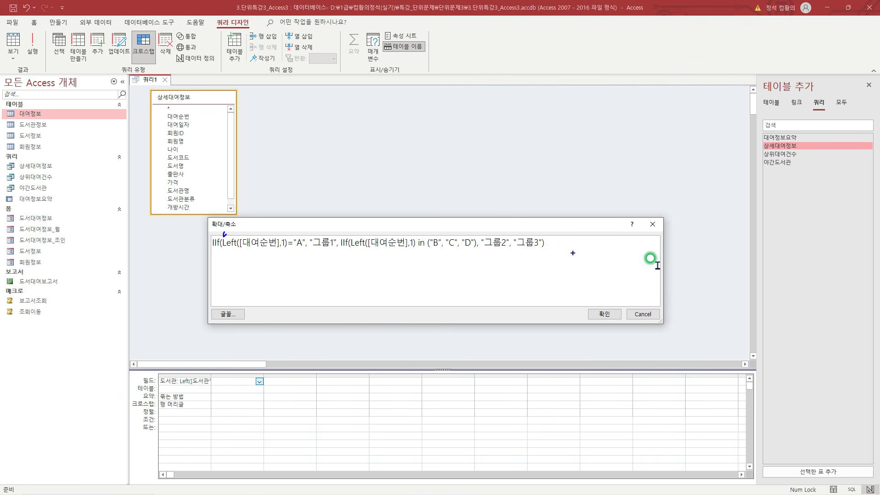
{"action": "left_click", "coordinate": [562, 243]}
{"action": "type", "text": ")"}
{"action": "left_click", "coordinate": [603, 314]}
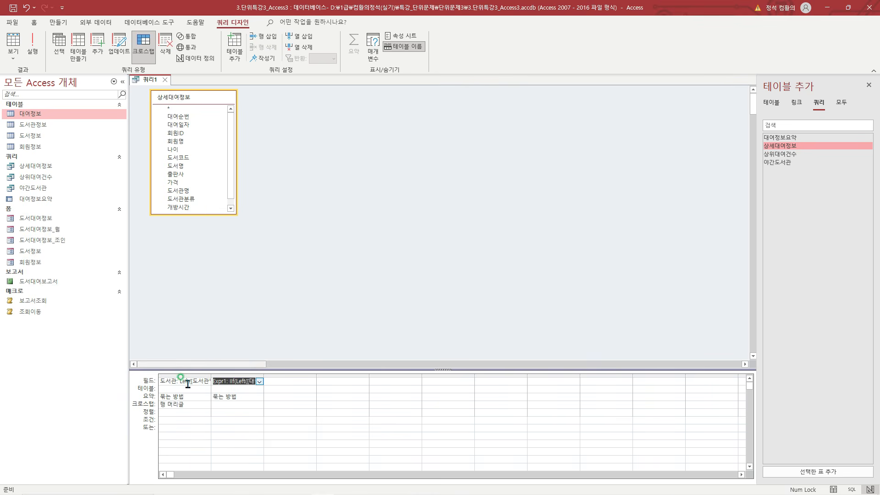
Widen the first two design grid columns to fit and set the group expression's crosstab role to 열 머리글.
{"action": "double_click", "coordinate": [210, 377]}
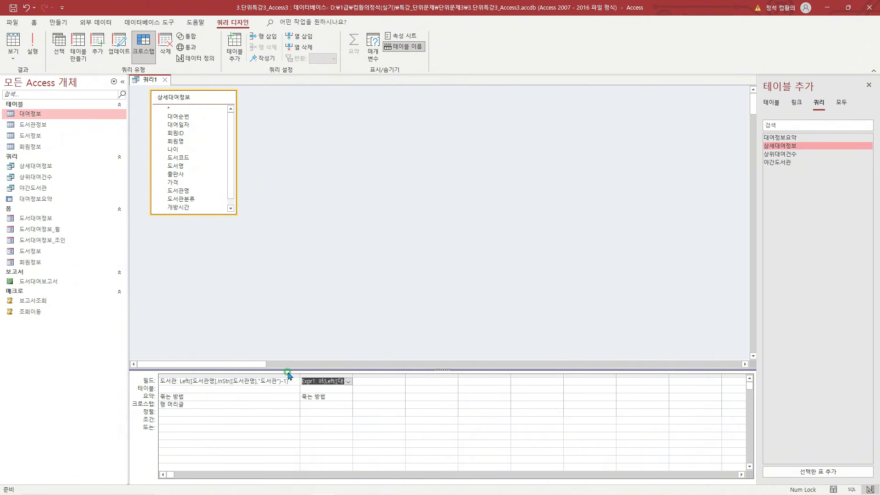
{"action": "double_click", "coordinate": [351, 376]}
{"action": "left_click", "coordinate": [340, 404]}
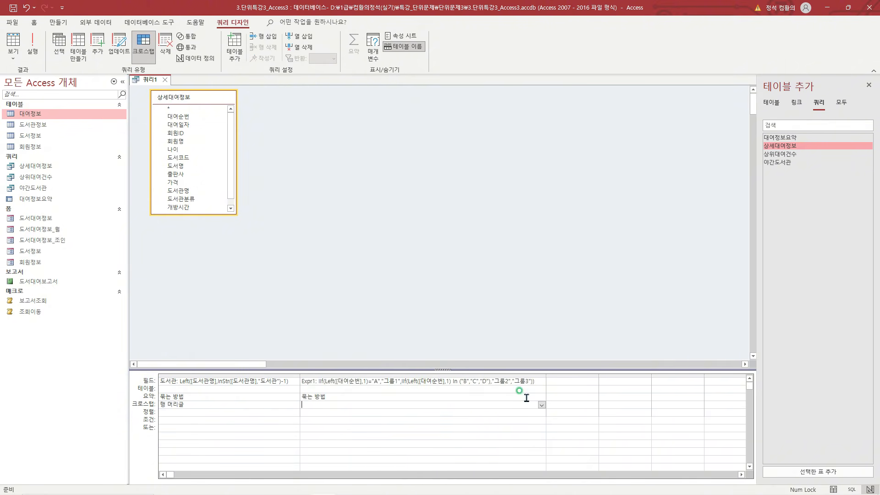
{"action": "left_click", "coordinate": [541, 405]}
{"action": "left_click", "coordinate": [499, 413]}
Enter IIF(Count([회원ID]) is Null, "*", Count([회원ID]) & "명") as the third field's expression.
{"action": "left_click", "coordinate": [557, 380]}
{"action": "key", "text": "shift+F2"}
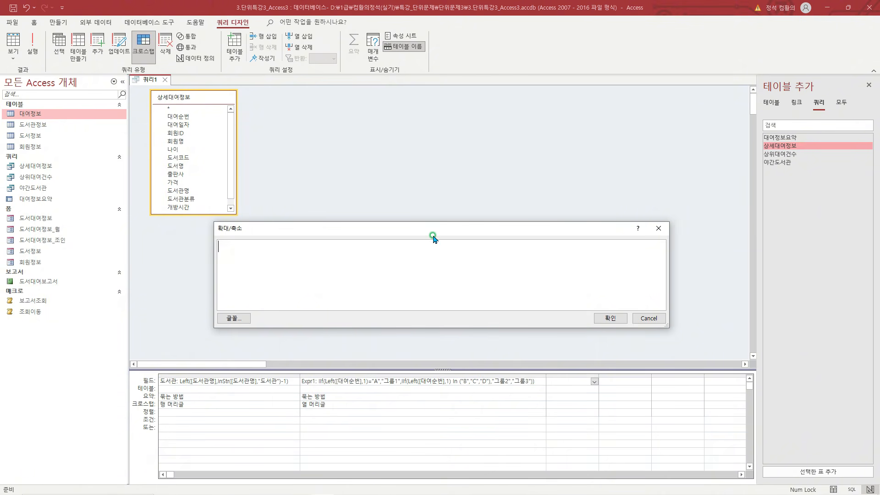
{"action": "type", "text": "Count([회원ID])"}
{"action": "key", "text": "Home"}
{"action": "type", "text": "ㅑ"}
{"action": "key", "text": "BackSpace"}
{"action": "type", "text": "IIF("}
{"action": "key", "text": "End"}
{"action": "type", "text": "is Null"}
{"action": "key", "text": "BackSpace"}
{"action": "type", "text": ","}
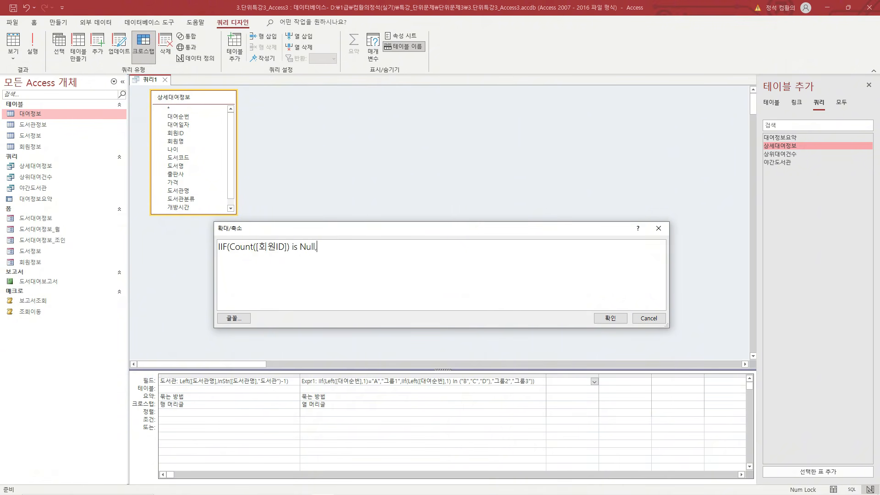
{"action": "type", "text": " \"*\", Count([회워ㄴID]) & \"명\""}
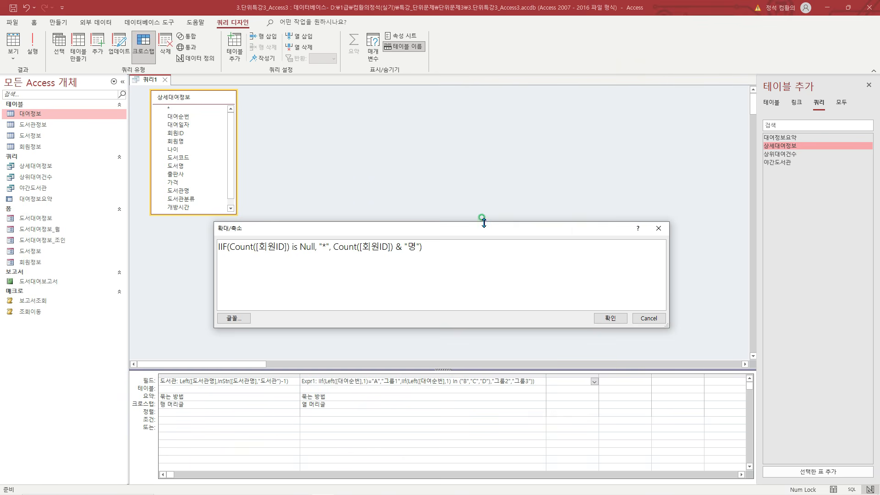
{"action": "left_click", "coordinate": [604, 319]}
Widen the member count column to fit its expression and set its crosstab role to 값.
{"action": "double_click", "coordinate": [598, 375]}
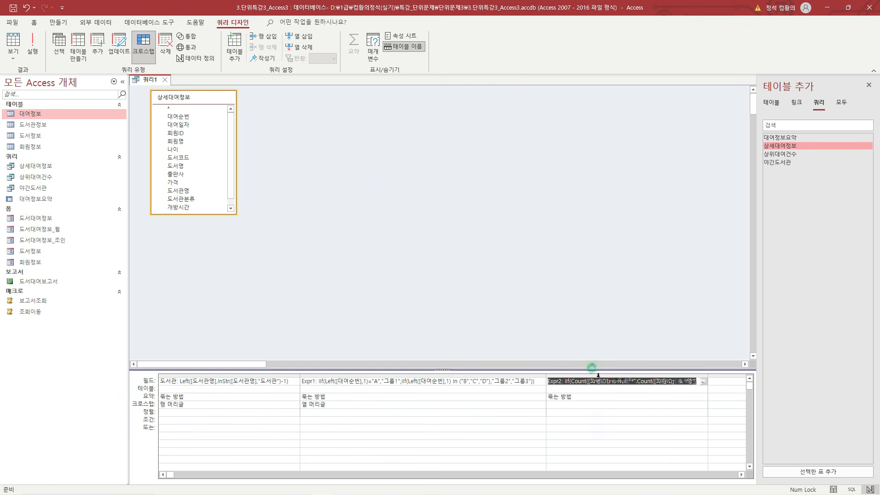
{"action": "left_click", "coordinate": [694, 407]}
{"action": "left_click", "coordinate": [704, 405]}
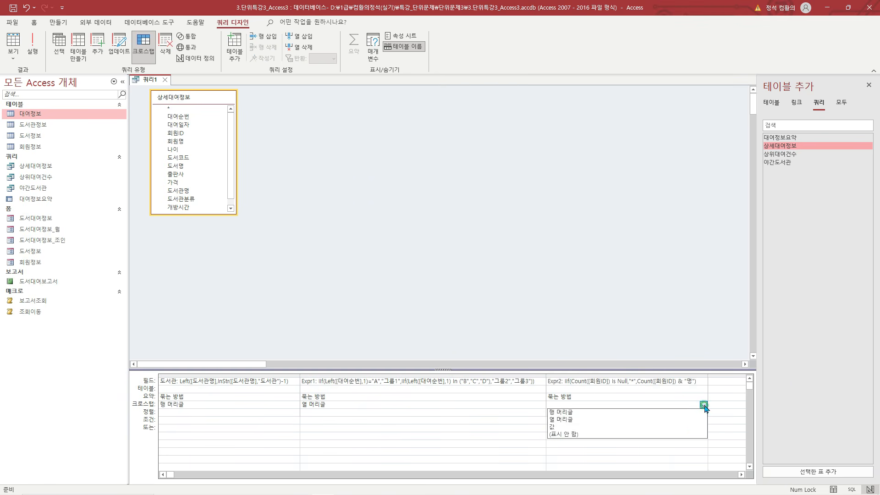
{"action": "left_click", "coordinate": [673, 427]}
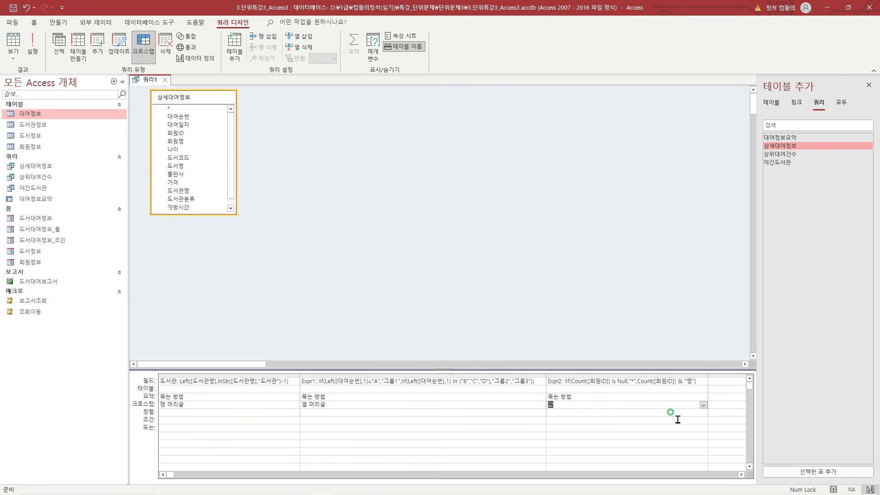
Add a fourth field with an expression that extracts the last 3 characters of 출판사 using the Right function.
{"action": "left_click", "coordinate": [712, 380]}
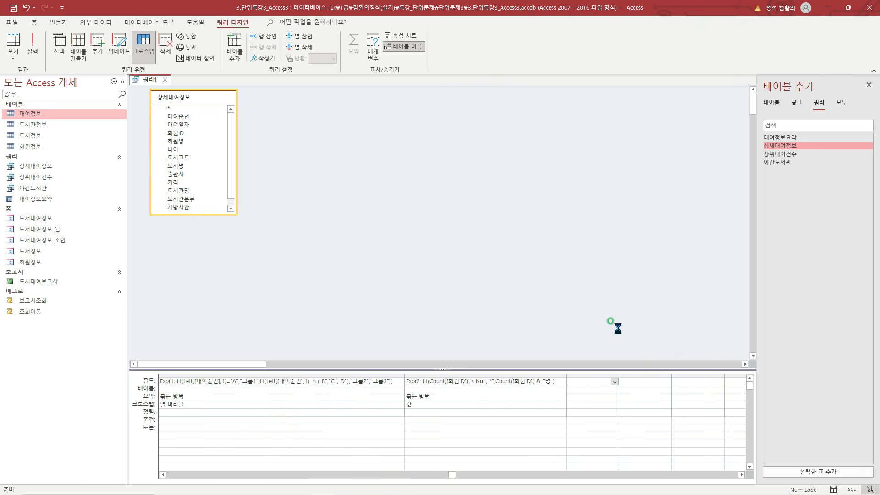
{"action": "key", "text": "shift+F2"}
{"action": "type", "text": "R"}
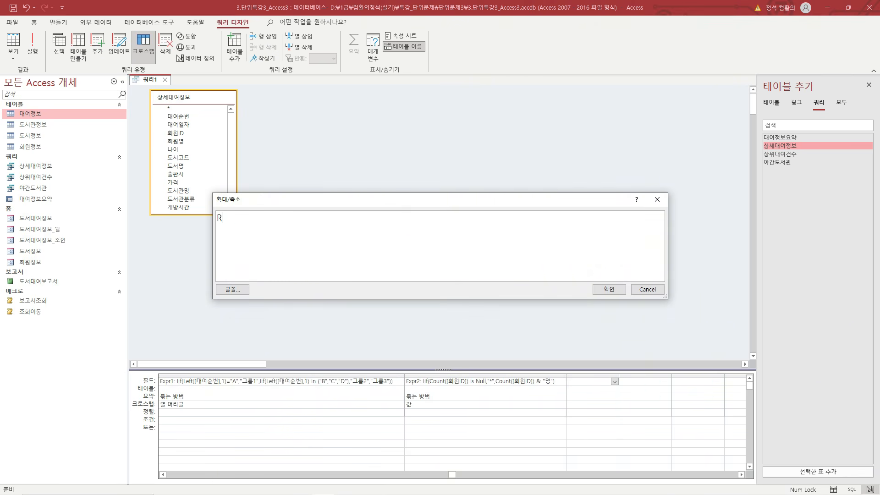
{"action": "type", "text": "ight([출판사],3"}
{"action": "left_click", "coordinate": [608, 289]}
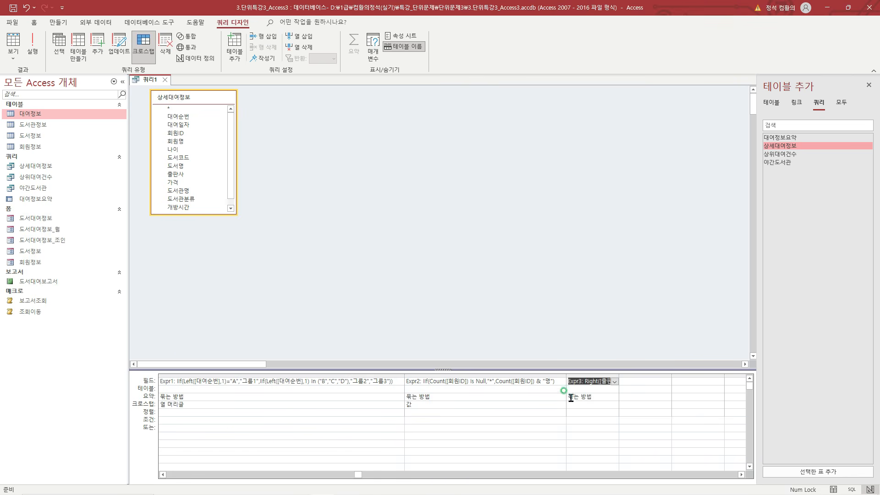
Enter the criterion <>"문화사" for the publisher expression and set its summary option to 조건.
{"action": "left_click", "coordinate": [573, 417]}
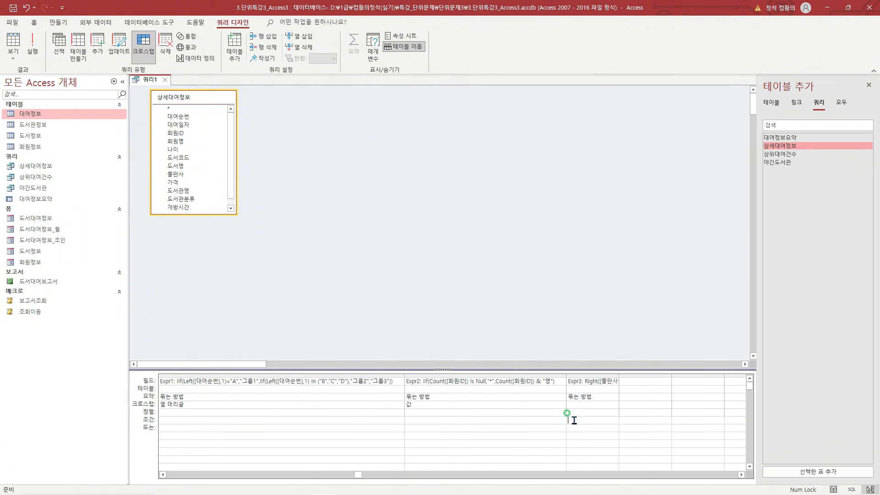
{"action": "left_click", "coordinate": [669, 402]}
{"action": "left_click", "coordinate": [604, 398]}
{"action": "left_click", "coordinate": [614, 397]}
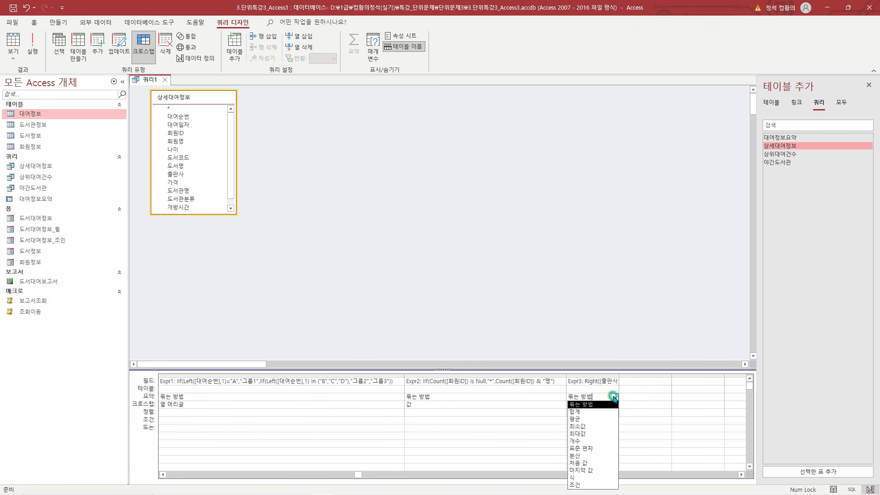
{"action": "left_click", "coordinate": [586, 486]}
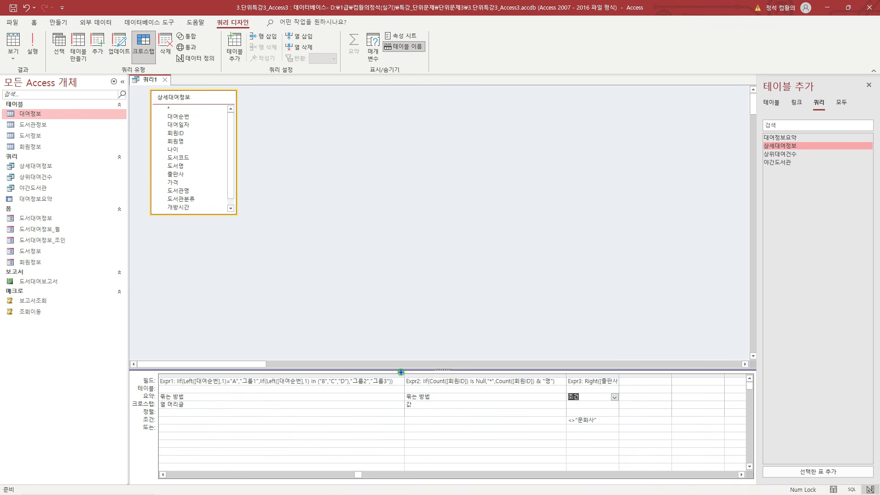
Set the summary option of the member count expression to 식.
{"action": "mouse_move", "coordinate": [403, 372]}
{"action": "left_mouse_down"}
{"action": "mouse_move", "coordinate": [517, 442]}
{"action": "mouse_move", "coordinate": [568, 457]}
{"action": "left_mouse_up"}
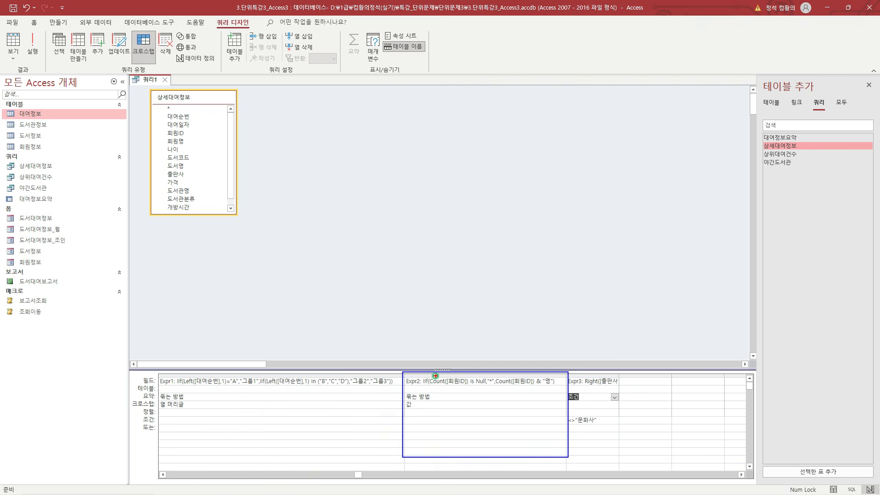
{"action": "mouse_move", "coordinate": [433, 373]}
{"action": "left_mouse_down"}
{"action": "mouse_move", "coordinate": [448, 387]}
{"action": "mouse_move", "coordinate": [454, 369]}
{"action": "left_mouse_up"}
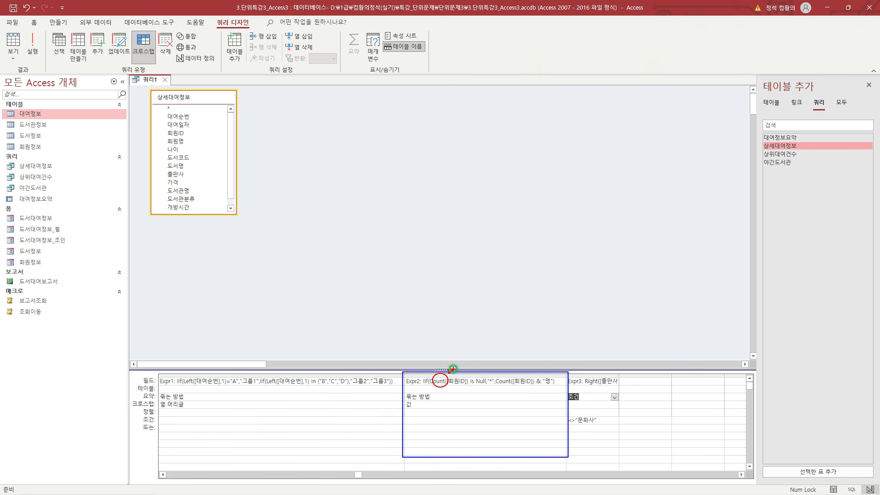
{"action": "left_click", "coordinate": [448, 395]}
{"action": "left_click", "coordinate": [561, 397]}
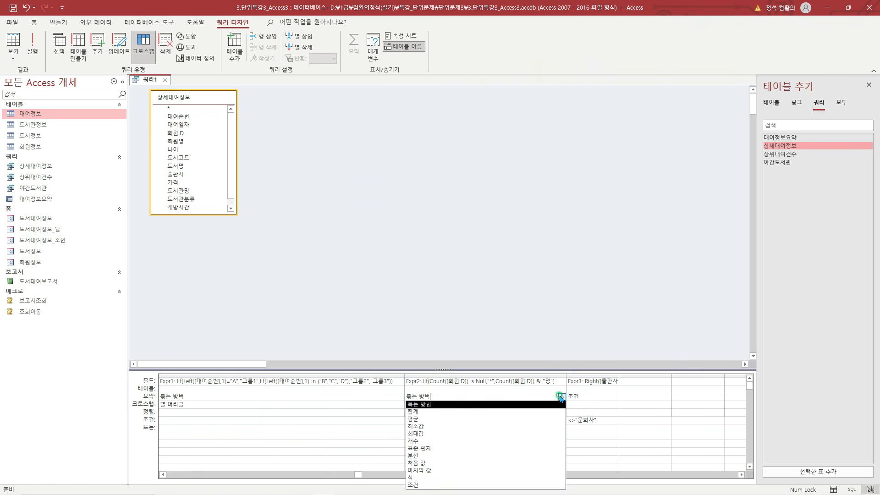
{"action": "left_click", "coordinate": [487, 478]}
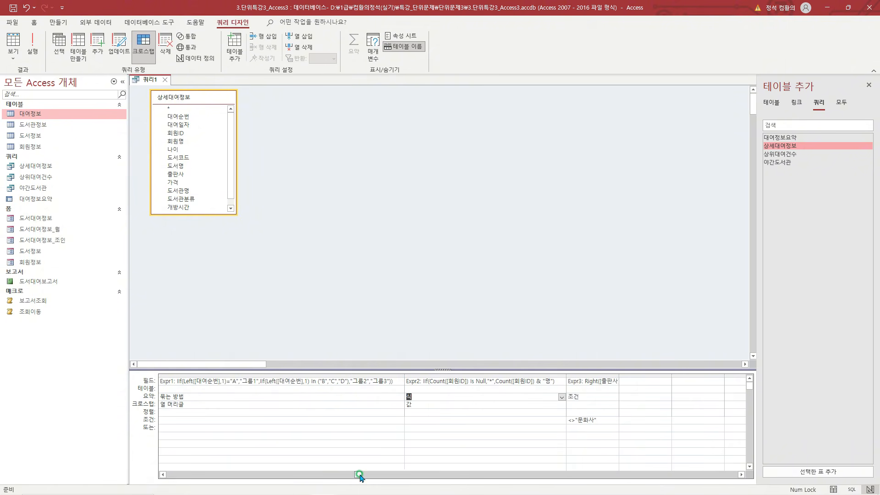
Show the crosstab query's results in datasheet view and fit the 도서관 column to its contents.
{"action": "left_click_drag", "start_coordinate": [361, 477], "coordinate": [179, 475]}
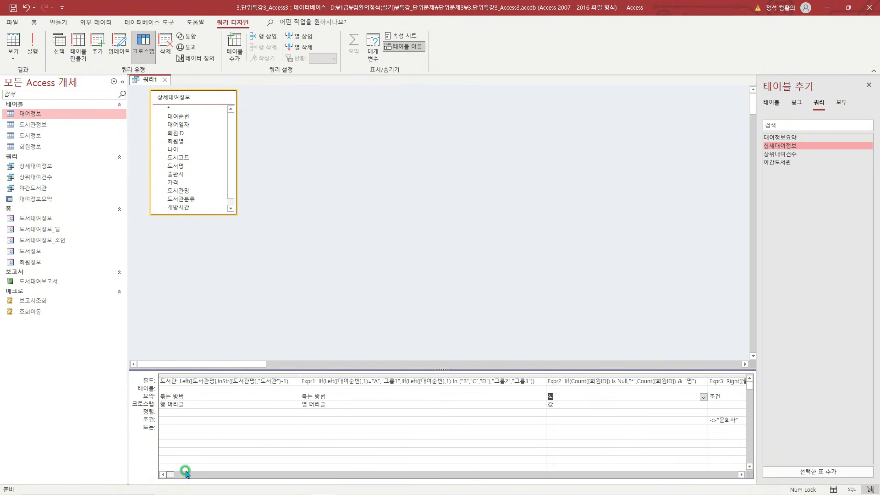
{"action": "left_click", "coordinate": [182, 425]}
{"action": "right_click", "coordinate": [152, 80]}
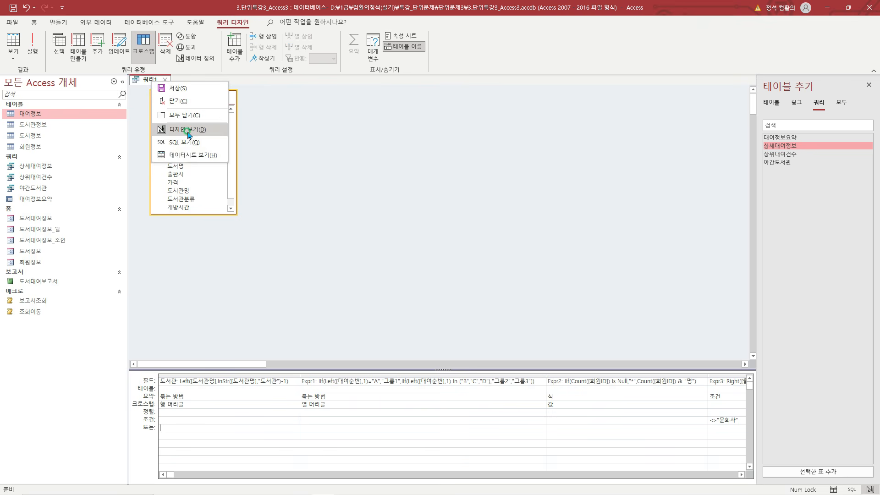
{"action": "left_click", "coordinate": [194, 158]}
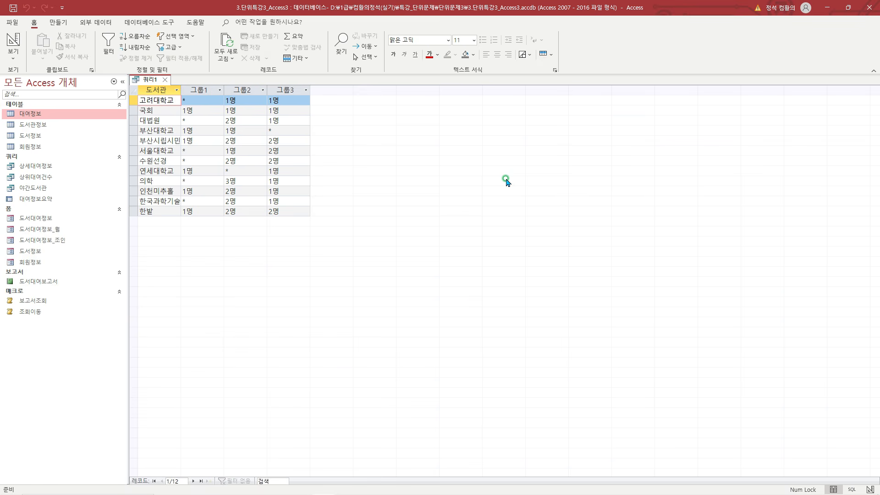
{"action": "double_click", "coordinate": [180, 90]}
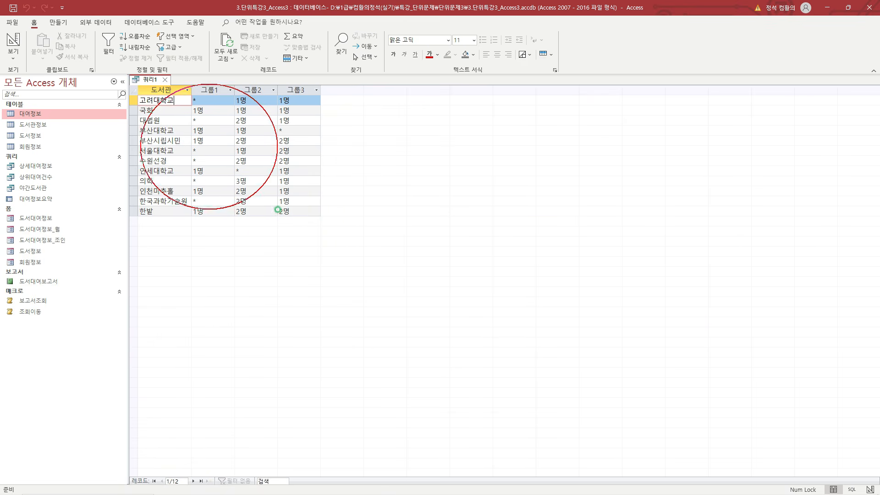
Save the crosstab query under the name 그룹별회원수.
{"action": "right_click", "coordinate": [146, 81]}
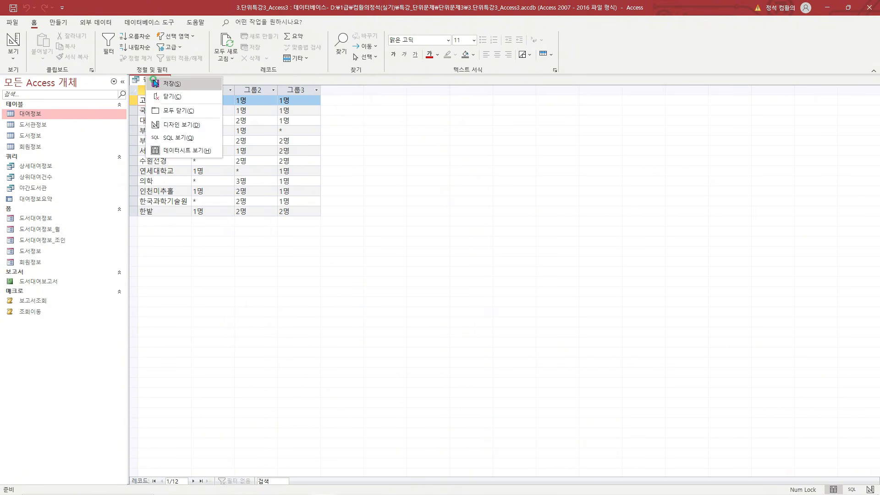
{"action": "left_click", "coordinate": [165, 87]}
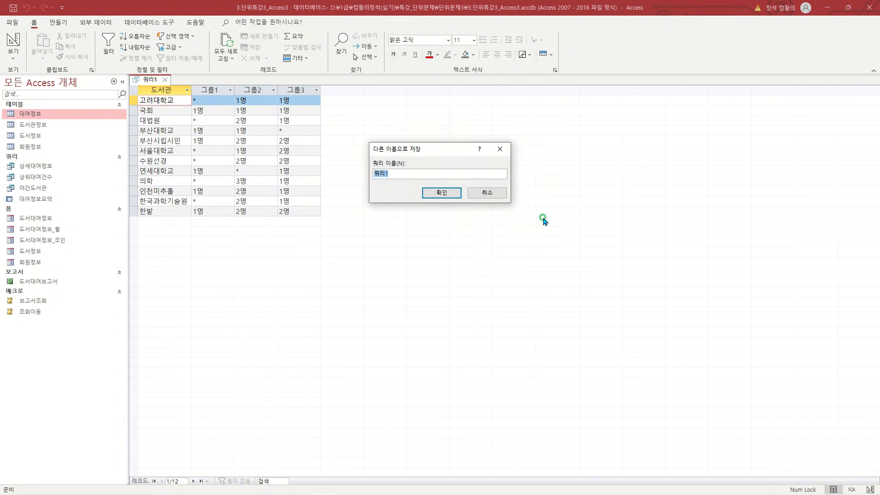
{"action": "type", "text": "ㄱ"}
{"action": "left_click", "coordinate": [447, 192]}
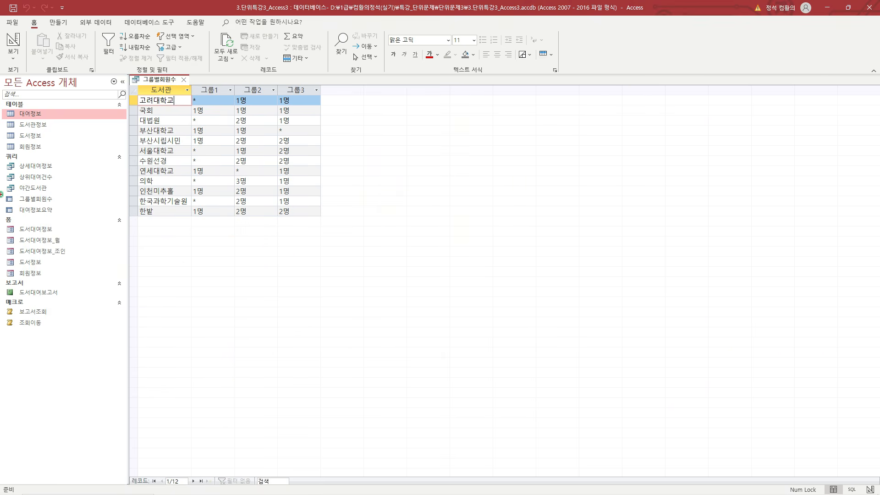
{"action": "mouse_move", "coordinate": [4, 193]}
{"action": "left_mouse_down"}
{"action": "mouse_move", "coordinate": [60, 206]}
{"action": "mouse_move", "coordinate": [66, 185]}
{"action": "left_mouse_up"}
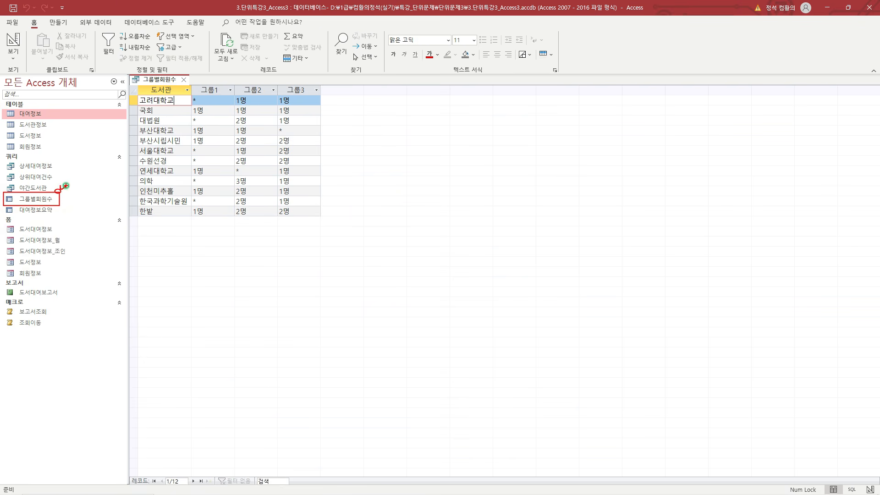
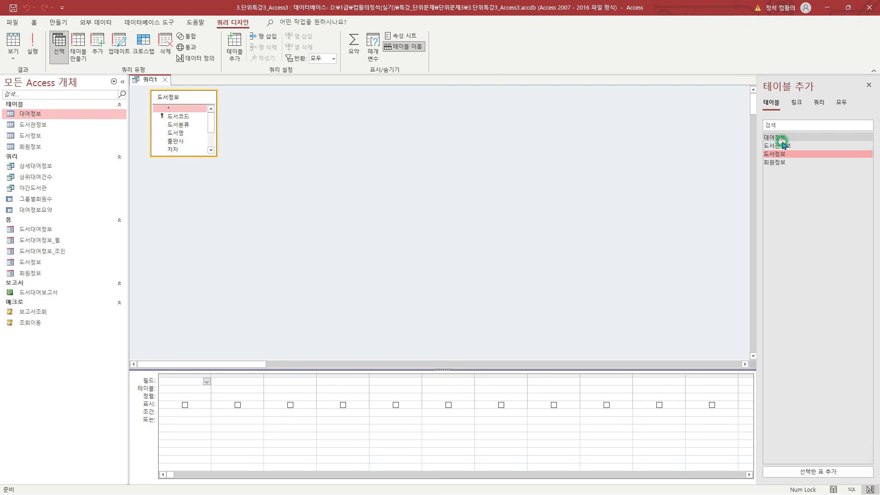
Add the 대여정보 table to the new query and enlarge the 대여정보 and 도서정보 field lists to show all fields.
{"action": "double_click", "coordinate": [774, 137]}
{"action": "left_click_drag", "start_coordinate": [293, 98], "coordinate": [302, 97]}
{"action": "left_click_drag", "start_coordinate": [314, 155], "coordinate": [322, 159]}
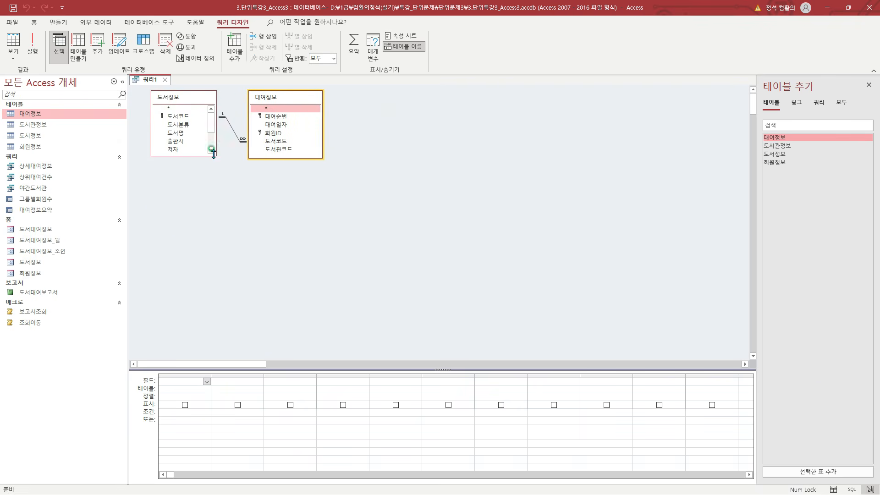
{"action": "left_click_drag", "start_coordinate": [216, 156], "coordinate": [224, 189]}
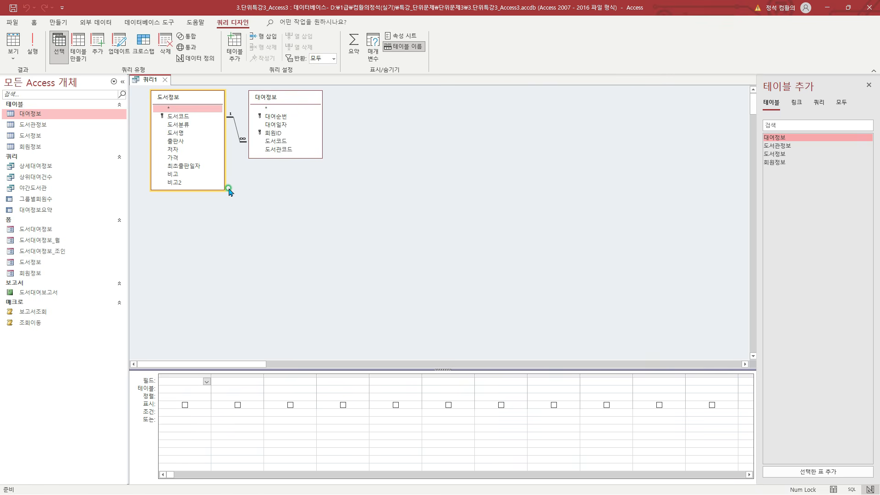
{"action": "key", "text": "ctrl+2"}
{"action": "left_click_drag", "start_coordinate": [168, 376], "coordinate": [175, 375]}
{"action": "key", "text": "Escape"}
Enter StrReverse(Replace([저자], Mid([저자],2,1), "*")) as the first field's expression, using the zoomed editor.
{"action": "left_click", "coordinate": [163, 380]}
{"action": "key", "text": "shift+F2"}
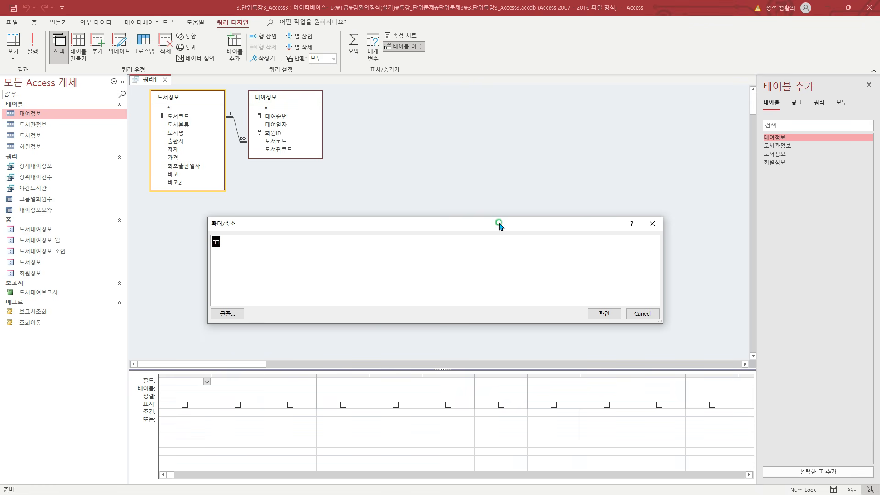
{"action": "type", "text": "Replace([저자]"}
{"action": "type", "text": ", Mid([저자],2,1), \"*"}
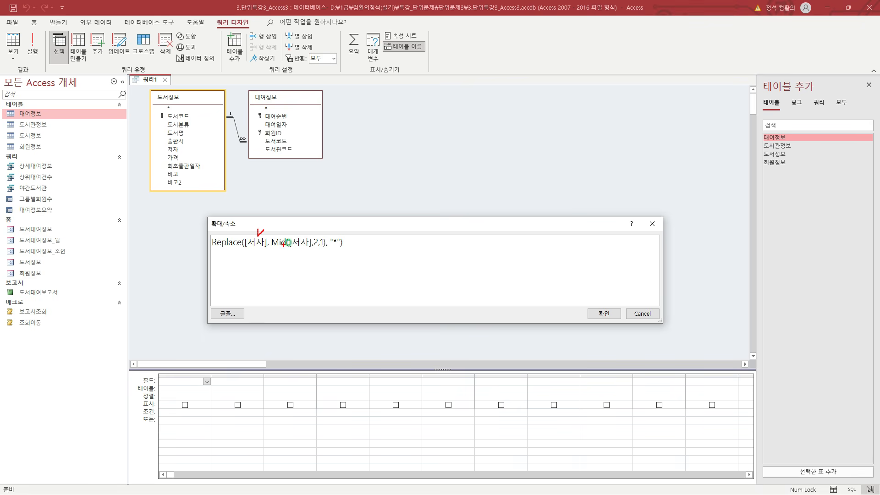
{"action": "mouse_move", "coordinate": [302, 234]}
{"action": "left_mouse_down"}
{"action": "mouse_move", "coordinate": [307, 228]}
{"action": "mouse_move", "coordinate": [315, 250]}
{"action": "mouse_move", "coordinate": [324, 248]}
{"action": "mouse_move", "coordinate": [338, 227]}
{"action": "left_mouse_up"}
{"action": "key", "text": "Escape"}
{"action": "left_click", "coordinate": [212, 243]}
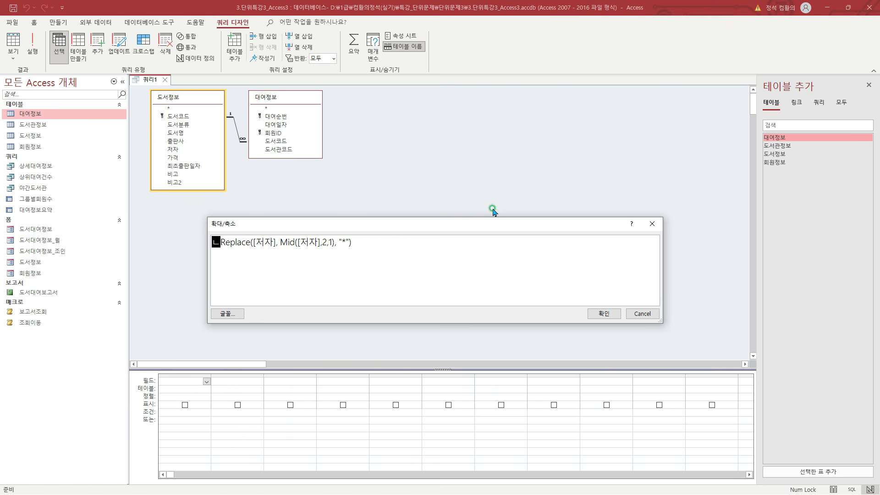
{"action": "type", "text": "StrReverse("}
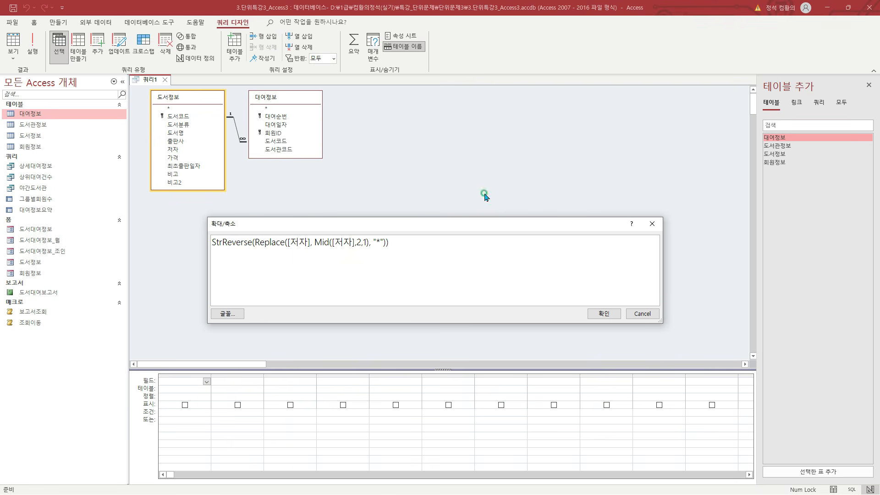
{"action": "left_click", "coordinate": [604, 313]}
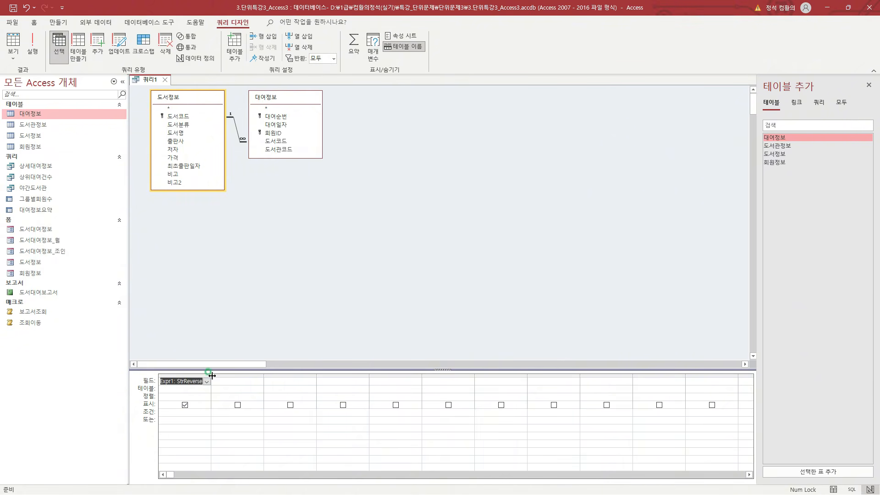
Name the author expression field 저자코드 and fit its column to the full expression.
{"action": "left_click", "coordinate": [174, 381]}
{"action": "key", "text": "shift+Home"}
{"action": "key", "text": "BackSpace"}
{"action": "type", "text": "저자코드"}
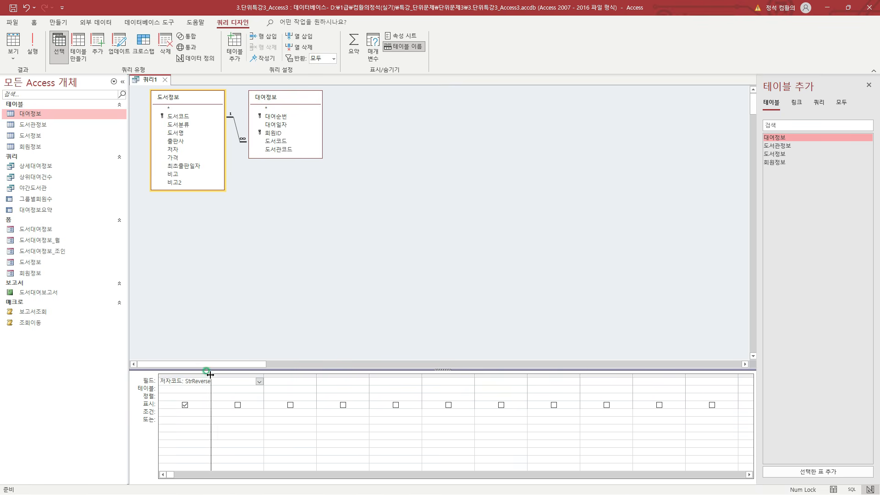
{"action": "double_click", "coordinate": [212, 375]}
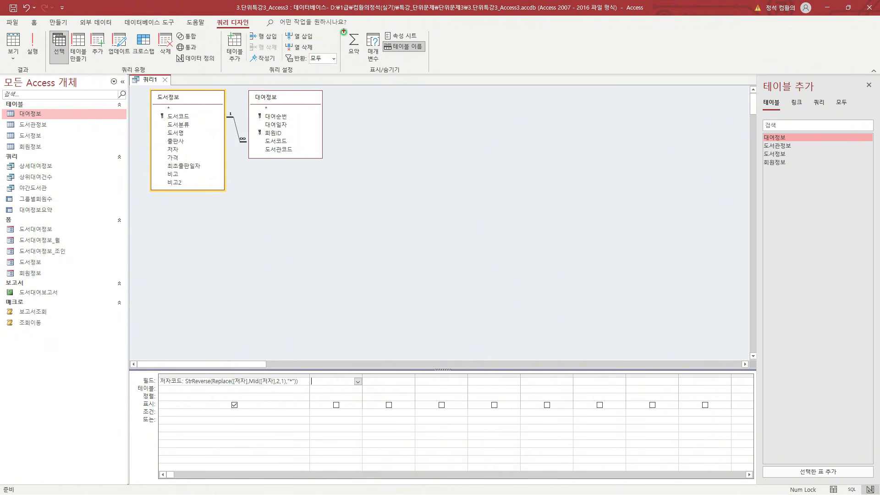
Add 대여일자 from 대여정보 as the second field and enable the summary row in the query grid.
{"action": "mouse_move", "coordinate": [344, 31]}
{"action": "left_mouse_down"}
{"action": "mouse_move", "coordinate": [367, 63]}
{"action": "mouse_move", "coordinate": [371, 32]}
{"action": "left_mouse_up"}
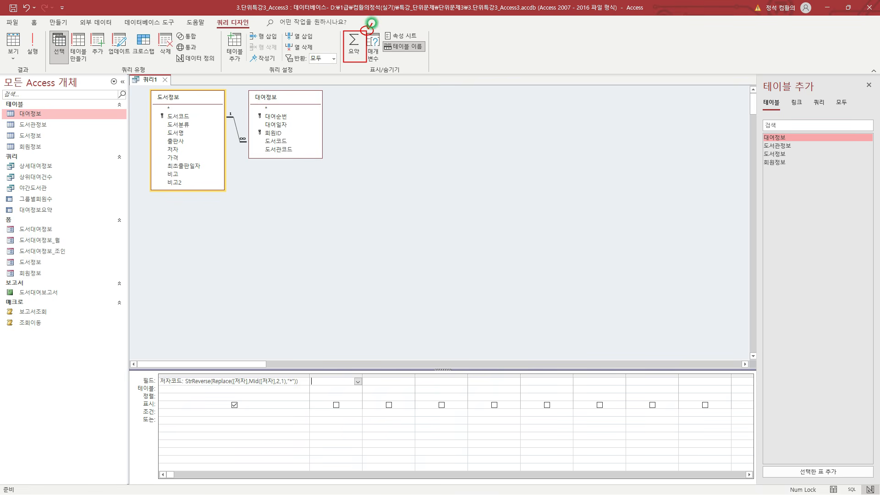
{"action": "key", "text": "Escape"}
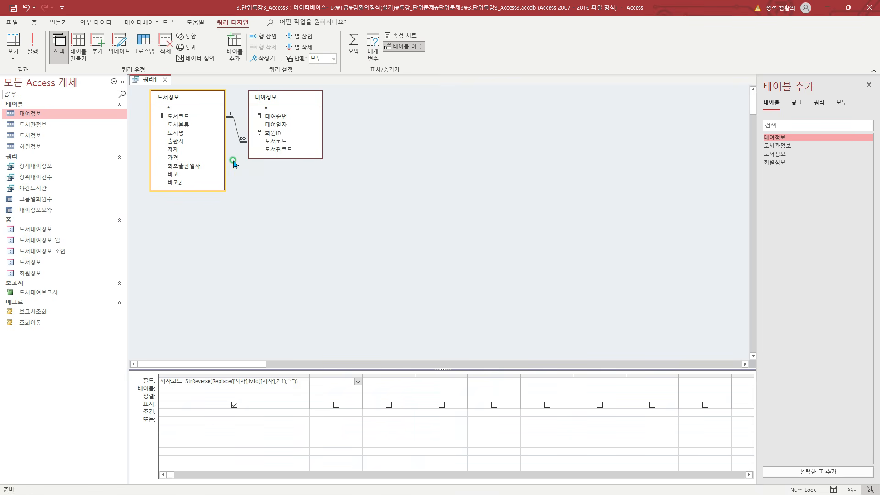
{"action": "double_click", "coordinate": [276, 124]}
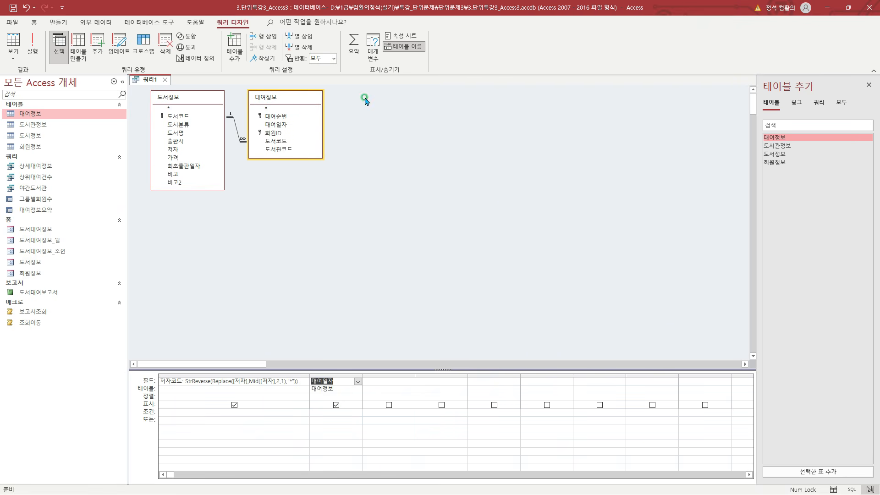
{"action": "left_click", "coordinate": [352, 48]}
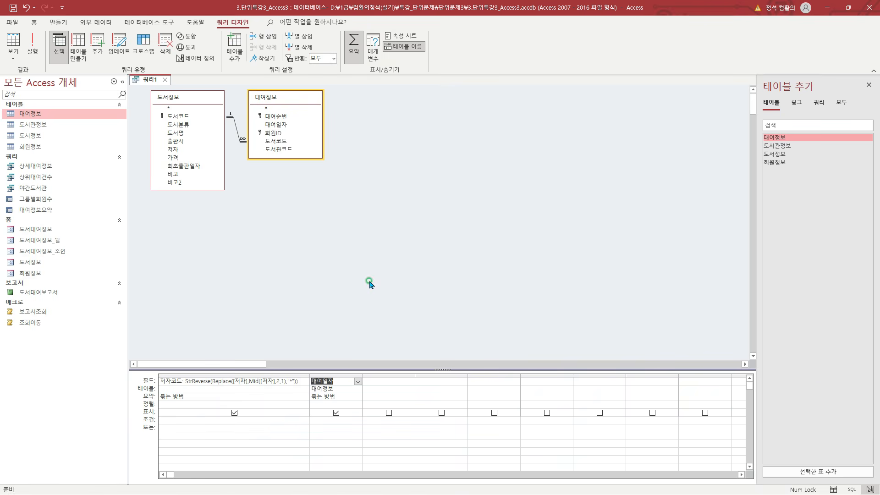
Set the summary option of the 대여일자 field to 최소값 and keep the field shown.
{"action": "left_click", "coordinate": [336, 395]}
{"action": "left_click", "coordinate": [358, 397]}
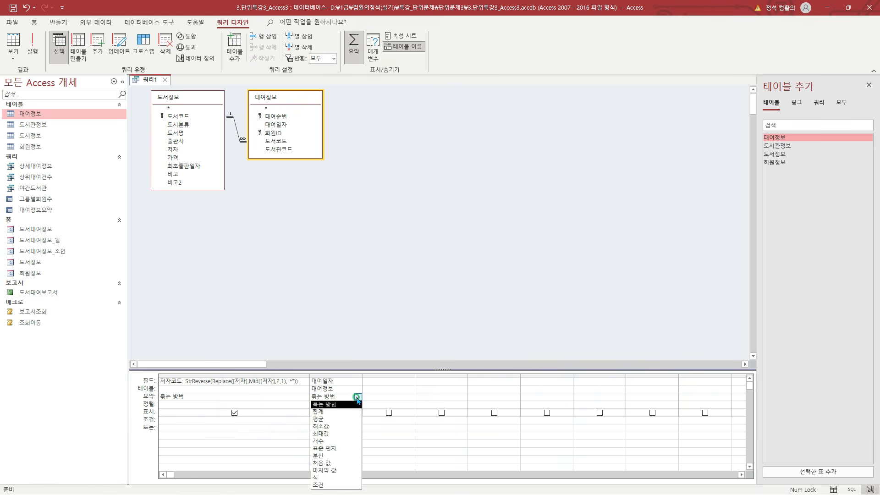
{"action": "left_click", "coordinate": [345, 429]}
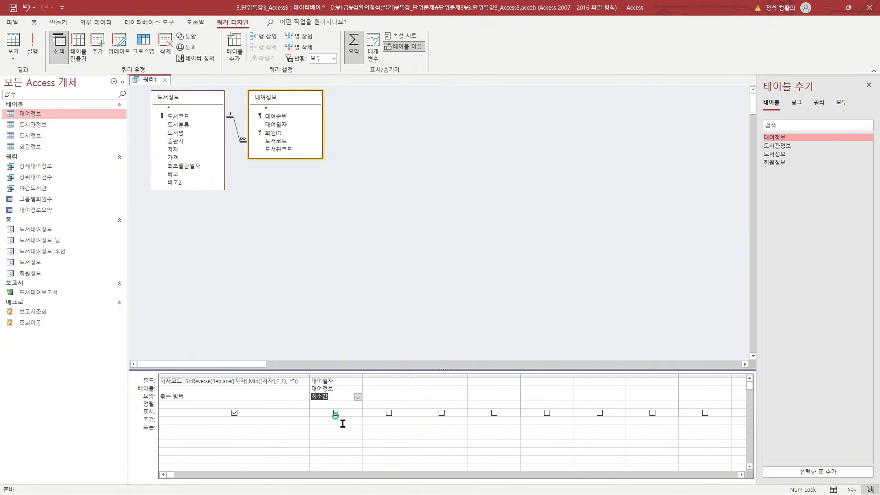
{"action": "left_click", "coordinate": [336, 413]}
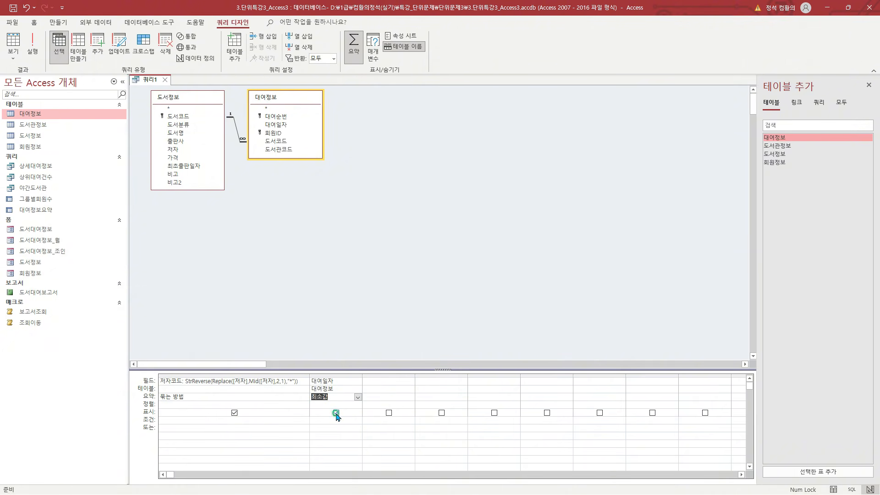
Give the minimum 대여일자 field the alias 최초대여일 and fit its column width.
{"action": "left_click", "coordinate": [312, 381]}
{"action": "type", "text": "ㅊ"}
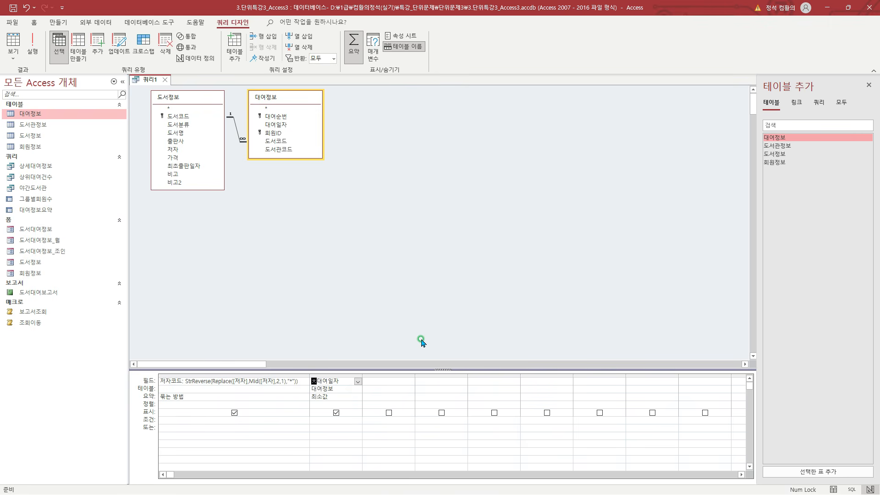
{"action": "type", "text": "초대여일:"}
{"action": "double_click", "coordinate": [364, 374]}
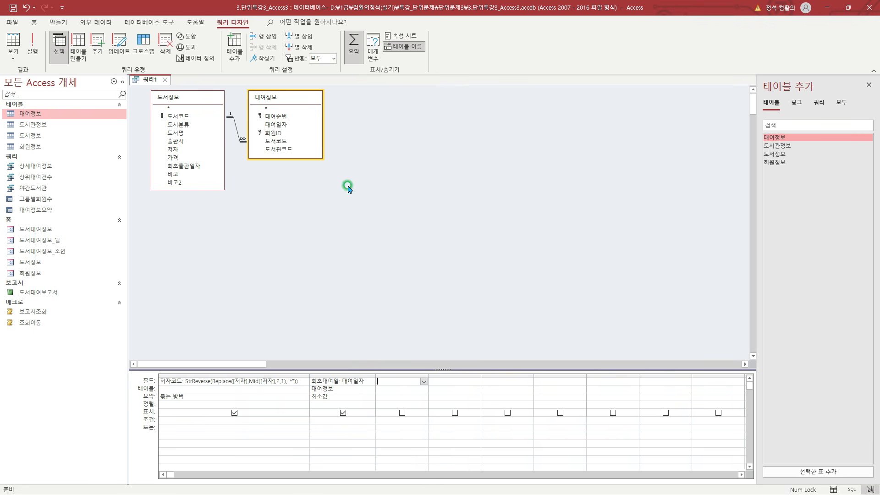
Add 대여일자 again as the third field and set its summary option to 최대값.
{"action": "left_click", "coordinate": [283, 125]}
{"action": "left_click_drag", "start_coordinate": [283, 125], "coordinate": [394, 382]}
{"action": "left_click", "coordinate": [408, 397]}
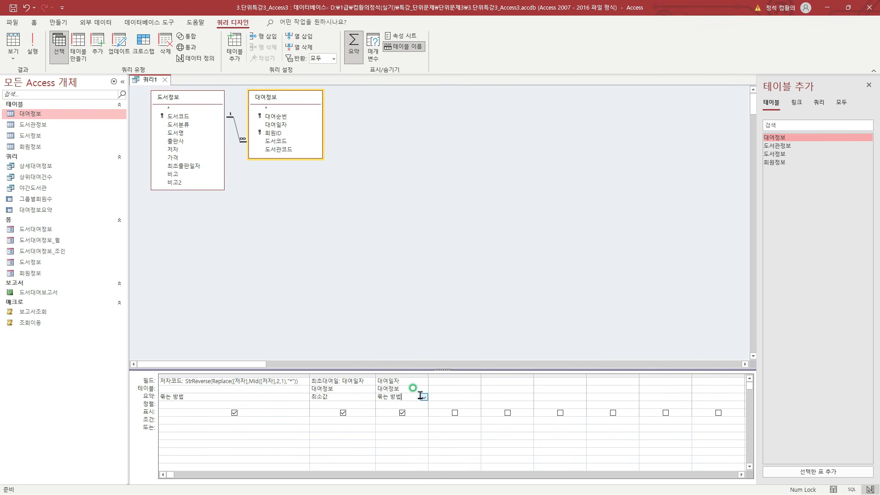
{"action": "left_click", "coordinate": [422, 397]}
{"action": "left_click", "coordinate": [387, 433]}
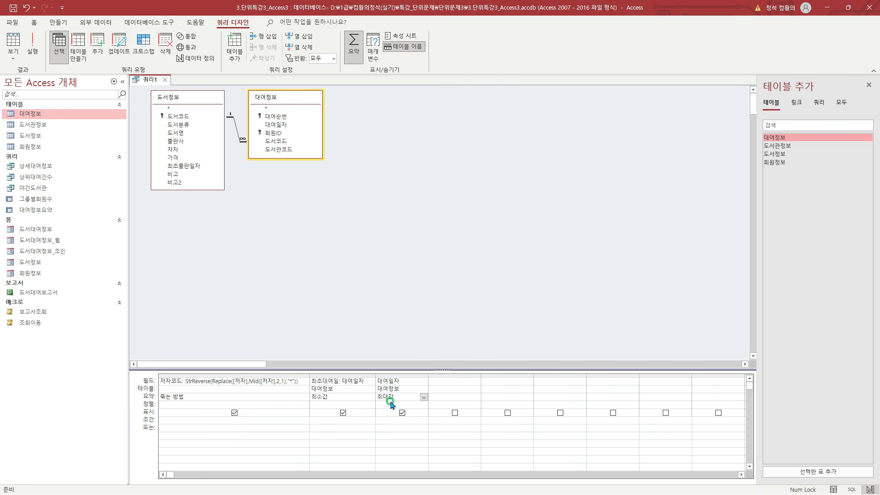
Give the maximum 대여일자 field the alias 최근대여일 and fit its column width.
{"action": "left_click", "coordinate": [378, 381]}
{"action": "type", "text": "최근대여일:대여일"}
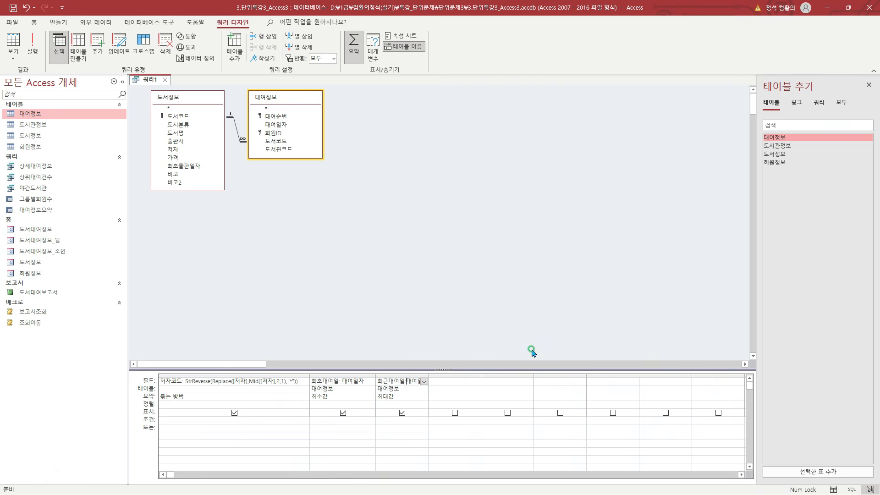
{"action": "key", "text": "Tab"}
{"action": "double_click", "coordinate": [429, 377]}
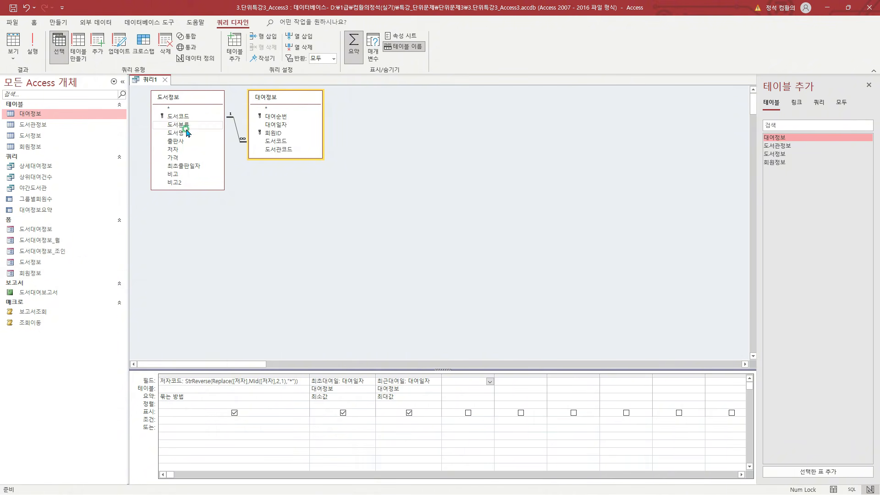
Add 대여순번 from 대여정보 as the fourth field and set its summary option to 개수.
{"action": "double_click", "coordinate": [284, 117]}
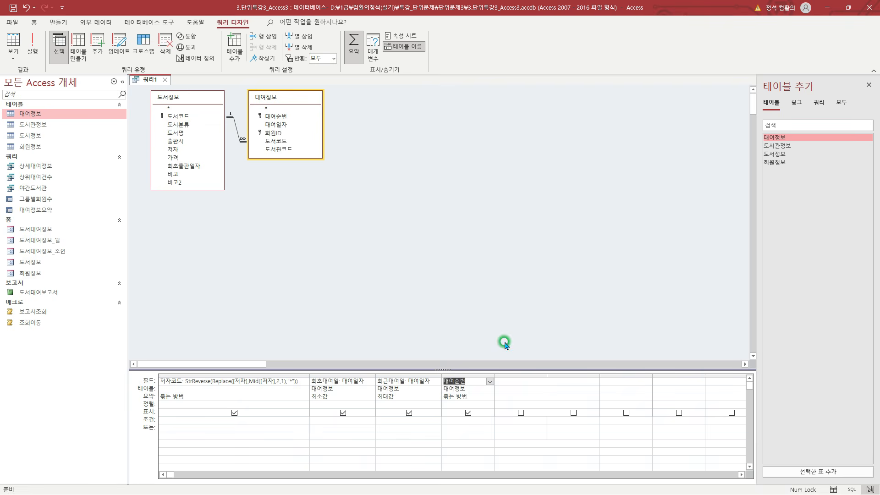
{"action": "left_click", "coordinate": [477, 397]}
{"action": "left_click", "coordinate": [490, 397]}
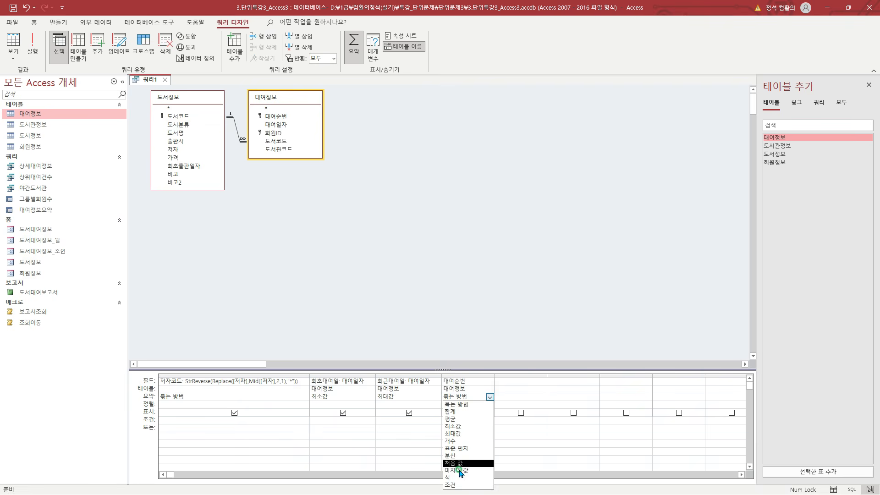
{"action": "left_click", "coordinate": [454, 442]}
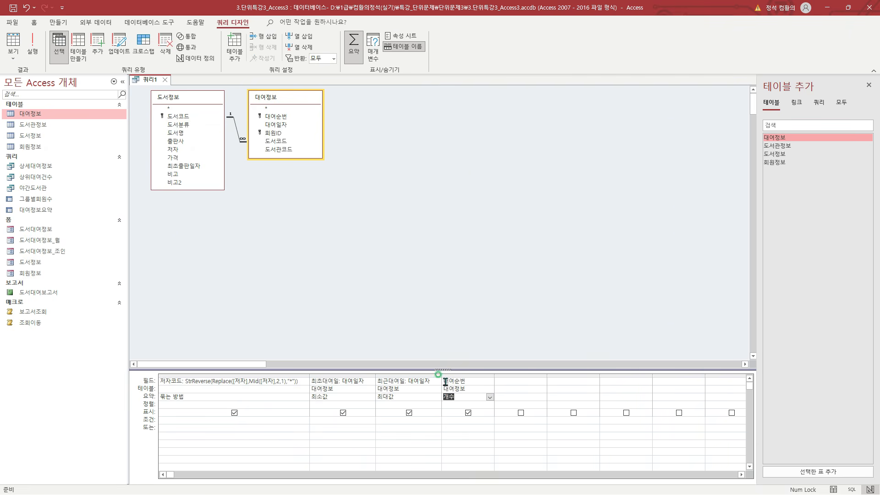
Give the counted 대여순번 field the alias 대여건수.
{"action": "left_click", "coordinate": [444, 381]}
{"action": "type", "text": "대여건수"}
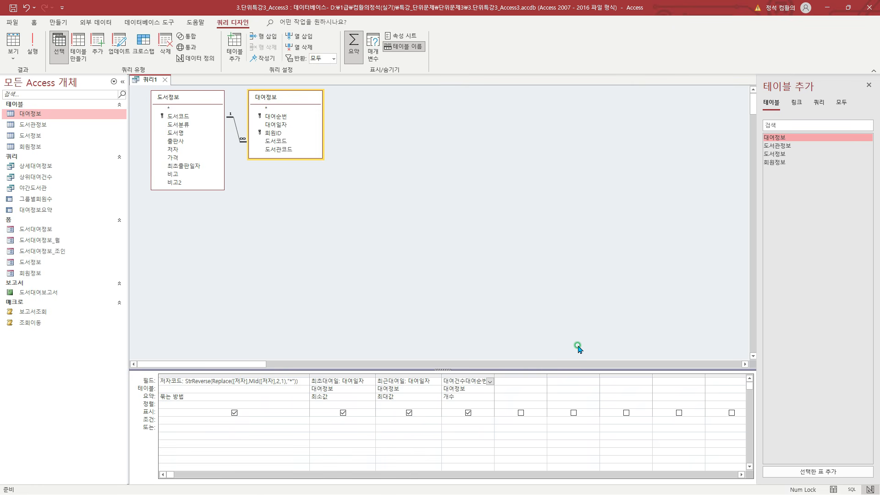
{"action": "type", "text": ":"}
{"action": "key", "text": "Tab"}
{"action": "key", "text": "ctrl+2"}
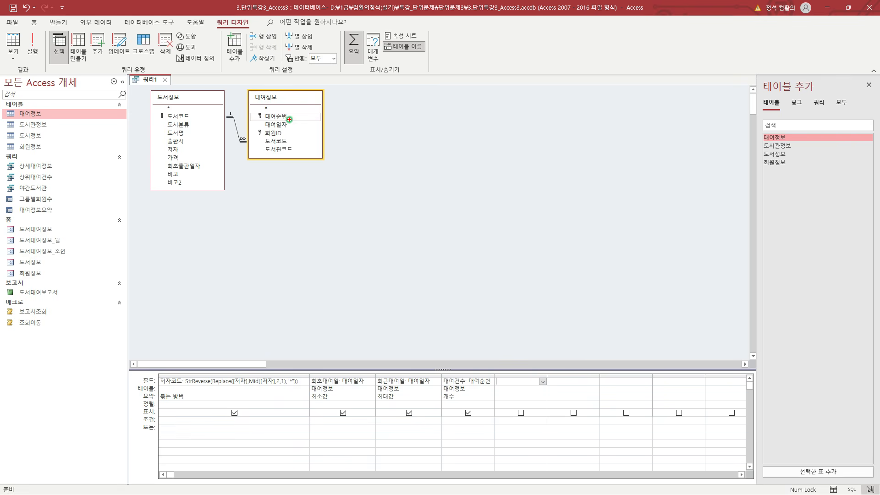
Add the expression Year([대여일자]) as the fifth field and fit its column width.
{"action": "left_click_drag", "start_coordinate": [290, 119], "coordinate": [297, 119]}
{"action": "key", "text": "Escape"}
{"action": "type", "text": "대여일ㅈㅏ])"}
{"action": "key", "text": "Return"}
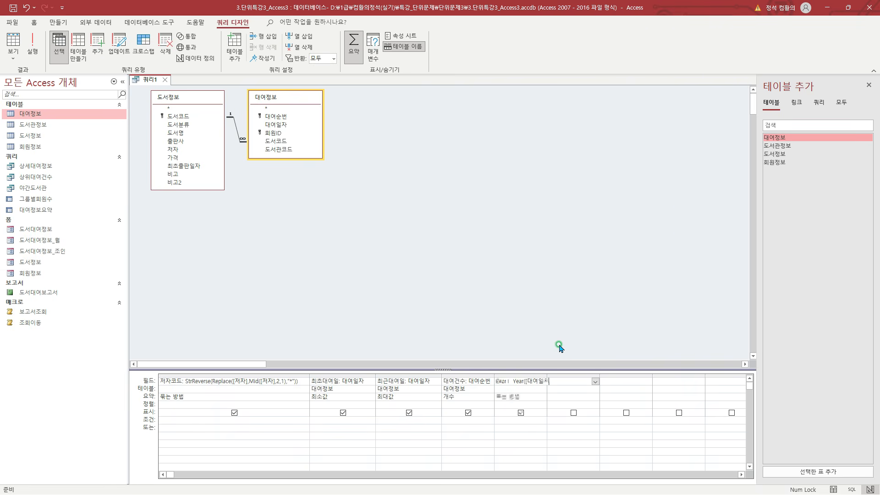
{"action": "double_click", "coordinate": [547, 374]}
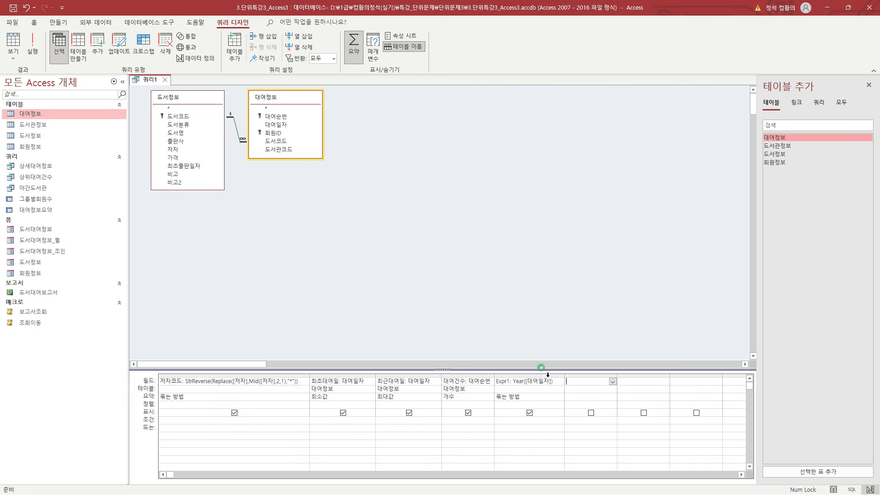
{"action": "mouse_move", "coordinate": [540, 377]}
{"action": "left_mouse_down"}
{"action": "mouse_move", "coordinate": [526, 360]}
{"action": "mouse_move", "coordinate": [517, 377]}
{"action": "left_mouse_up"}
{"action": "mouse_move", "coordinate": [140, 416]}
{"action": "left_mouse_down"}
{"action": "mouse_move", "coordinate": [539, 434]}
{"action": "mouse_move", "coordinate": [566, 417]}
{"action": "mouse_move", "coordinate": [548, 381]}
{"action": "left_mouse_up"}
{"action": "key", "text": "Escape"}
Set the summary option of the Year([대여일자]) field to 조건.
{"action": "left_click", "coordinate": [546, 397]}
{"action": "left_click", "coordinate": [560, 397]}
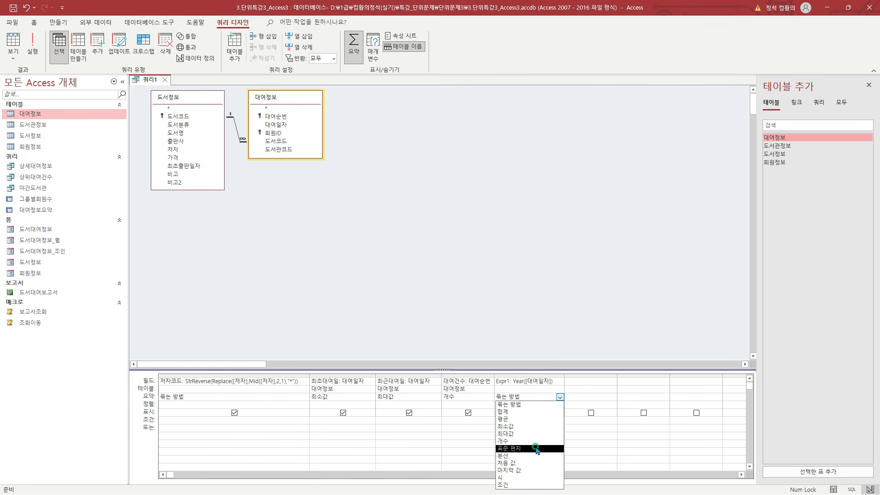
{"action": "left_click", "coordinate": [517, 484]}
Enter the parameter criterion >=[시작년도] And <=[종료년도] for the Year([대여일자]) field and fit the column width.
{"action": "left_click", "coordinate": [511, 420]}
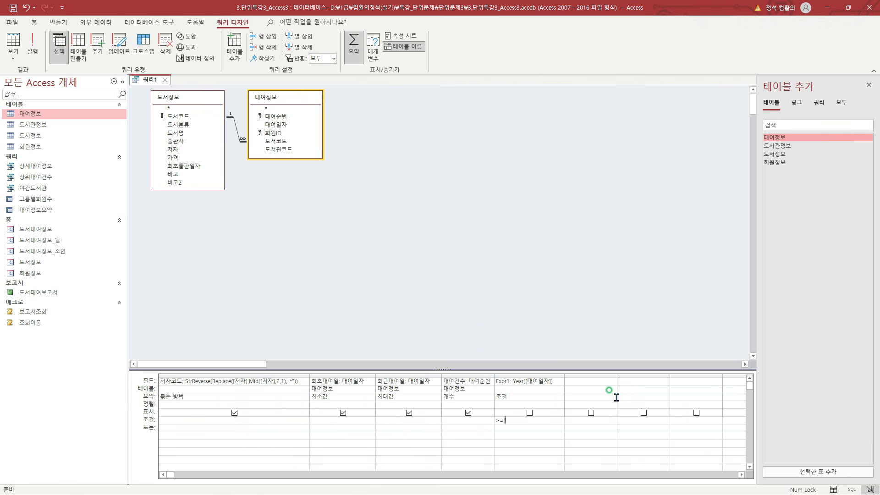
{"action": "type", "text": ">=[시작년ㄷ"}
{"action": "type", "text": "] And <=[종료년도"}
{"action": "key", "text": "BackSpace"}
{"action": "key", "text": "BackSpace"}
{"action": "key", "text": "BackSpace"}
{"action": "double_click", "coordinate": [565, 377]}
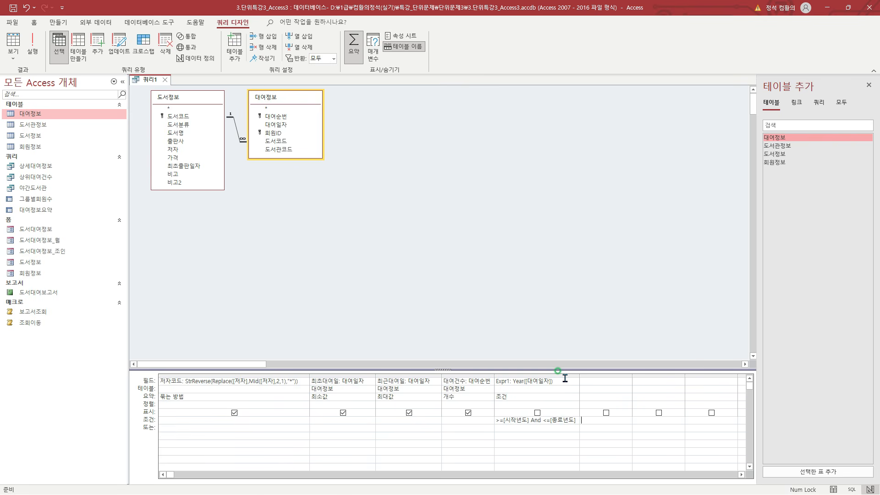
Preview the query in datasheet view with 2020 as 시작년도 and 2024 as 종료년도, and examine the result rows.
{"action": "right_click", "coordinate": [143, 79]}
{"action": "left_click", "coordinate": [168, 152]}
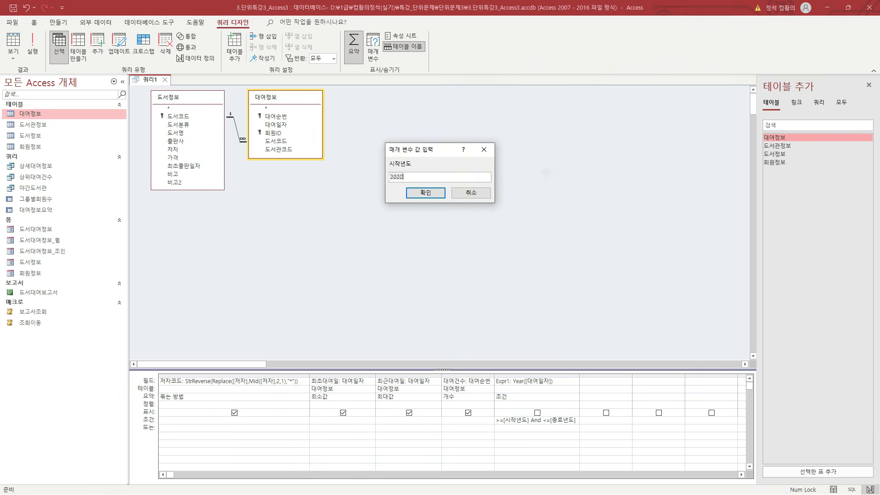
{"action": "key", "text": "Return"}
{"action": "type", "text": "2024"}
{"action": "key", "text": "Return"}
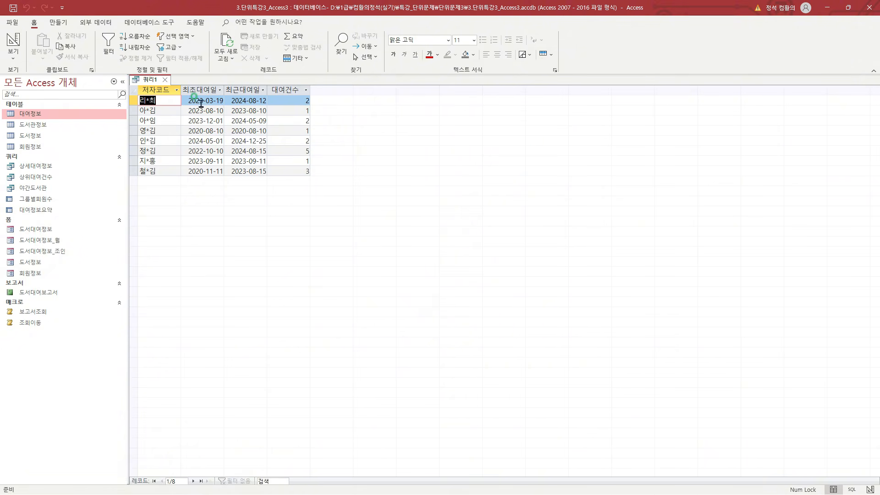
{"action": "left_click_drag", "start_coordinate": [182, 95], "coordinate": [310, 175]}
Return to the query design and set the 최초대여일 field's format property to yy년 mm월 dd일.
{"action": "right_click", "coordinate": [145, 79]}
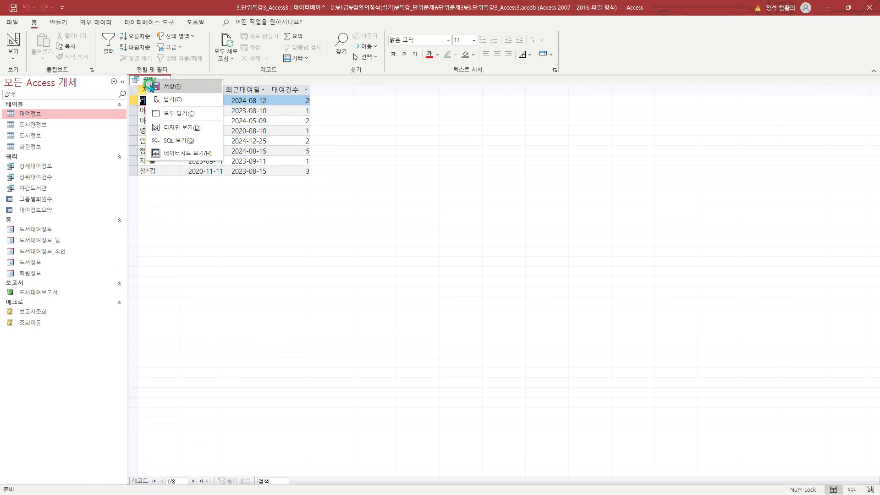
{"action": "left_click", "coordinate": [173, 129]}
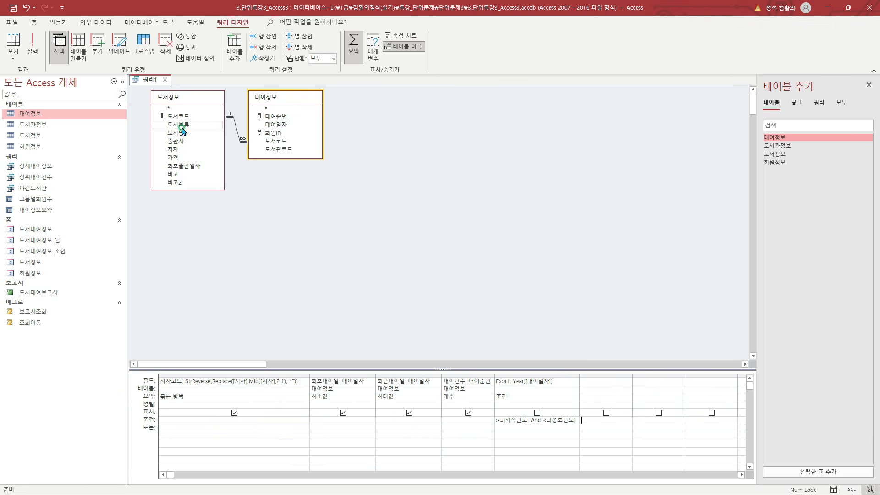
{"action": "left_click", "coordinate": [332, 375]}
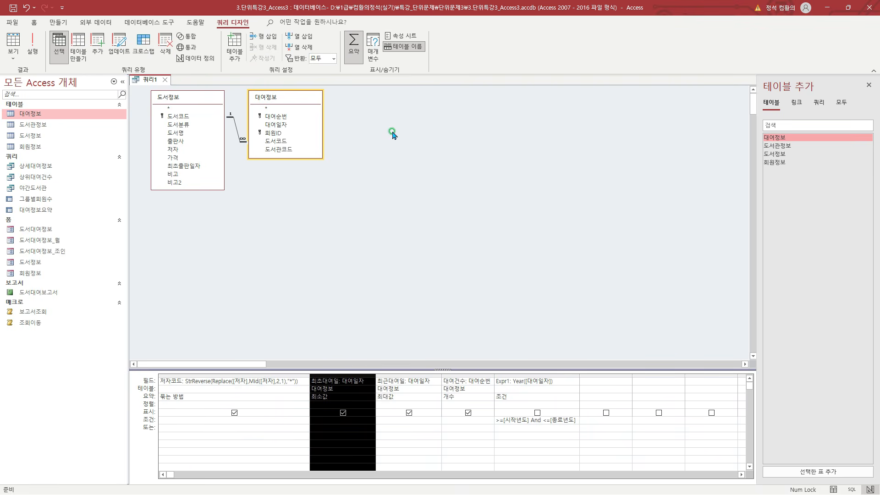
{"action": "left_click", "coordinate": [399, 36]}
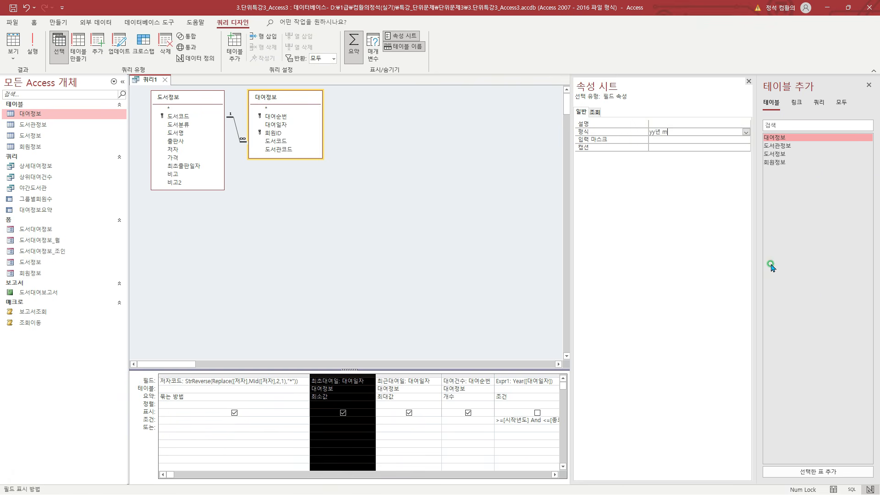
{"action": "type", "text": "일"}
{"action": "key", "text": "Return"}
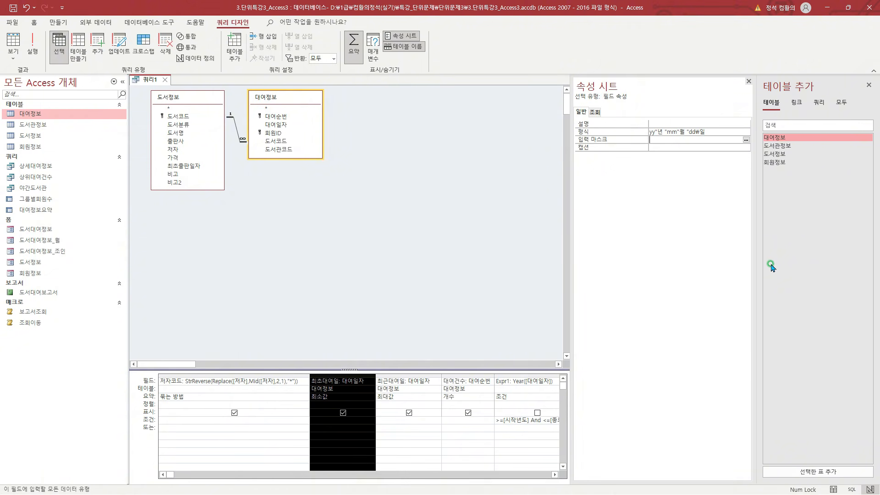
Set the 최근대여일 field's format property to yy년 mm월 dd일.
{"action": "left_click", "coordinate": [387, 375]}
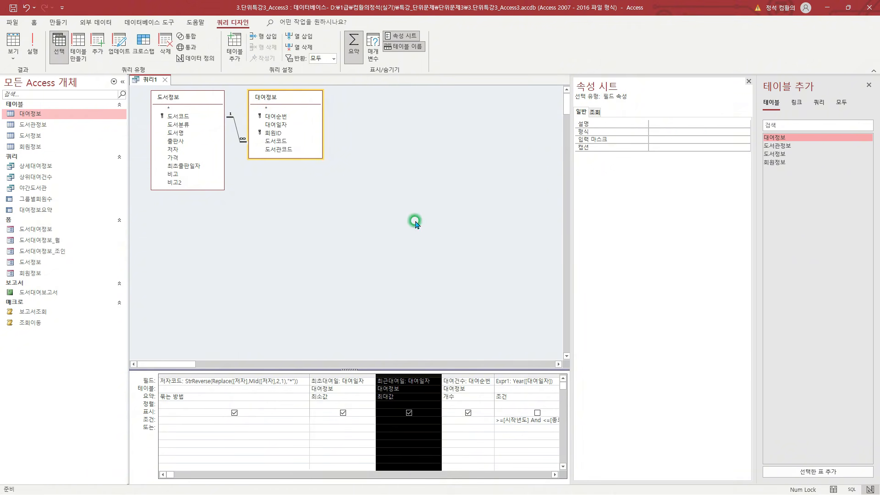
{"action": "left_click", "coordinate": [669, 131]}
{"action": "type", "text": "ㅛ"}
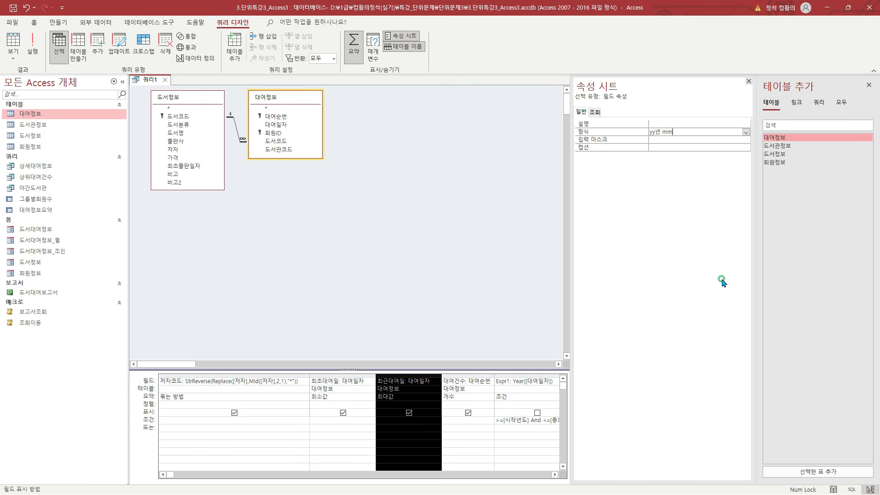
{"action": "type", "text": "y년 mm월 dd일"}
{"action": "key", "text": "Return"}
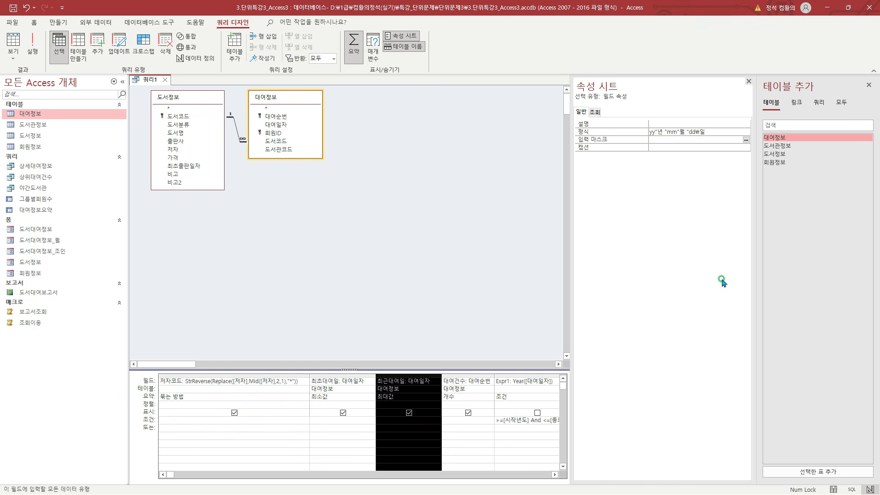
Set the 대여건수 field's format property to 0건.
{"action": "left_click", "coordinate": [470, 375]}
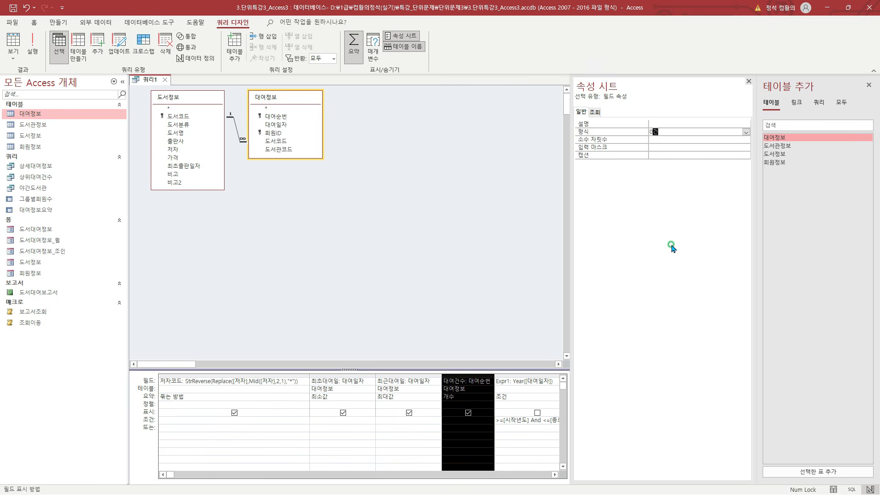
{"action": "type", "text": "0건"}
{"action": "key", "text": "Return"}
Show the formatted query in datasheet view again, entering 2020 as 시작년도 and 2024 as 종료년도.
{"action": "right_click", "coordinate": [151, 79]}
{"action": "left_click", "coordinate": [193, 149]}
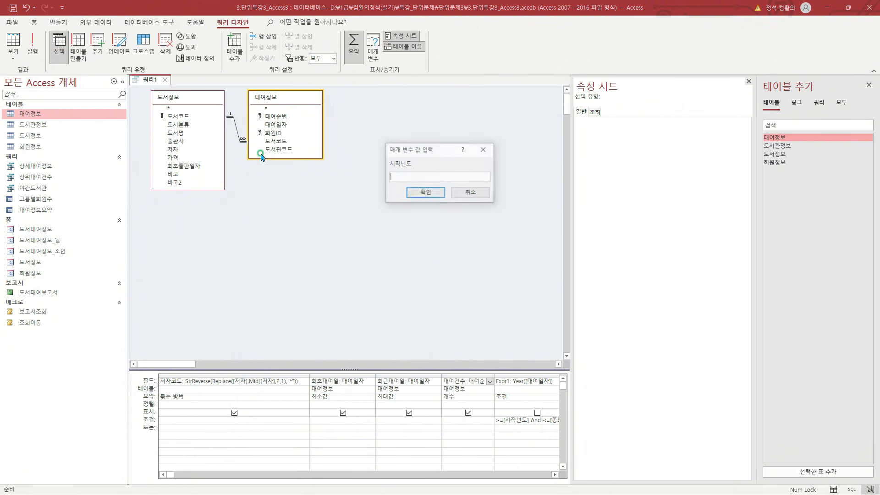
{"action": "type", "text": "2020"}
{"action": "key", "text": "Return"}
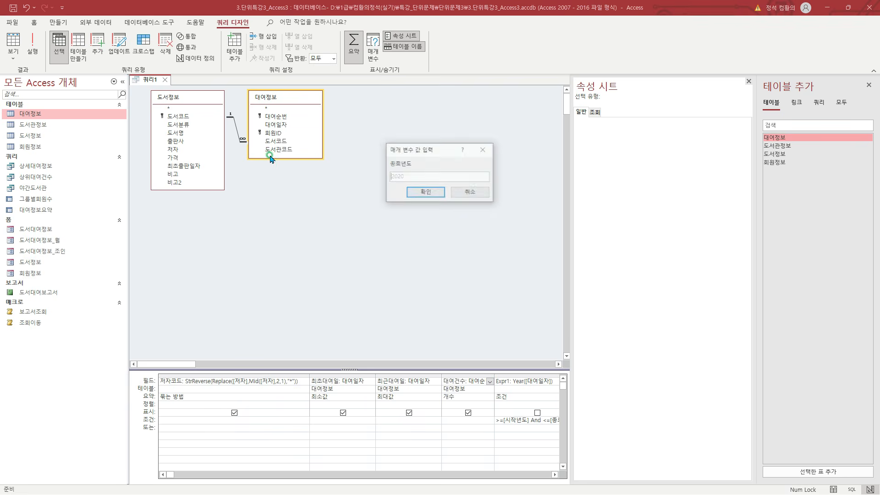
{"action": "type", "text": "202"}
{"action": "key", "text": "Return"}
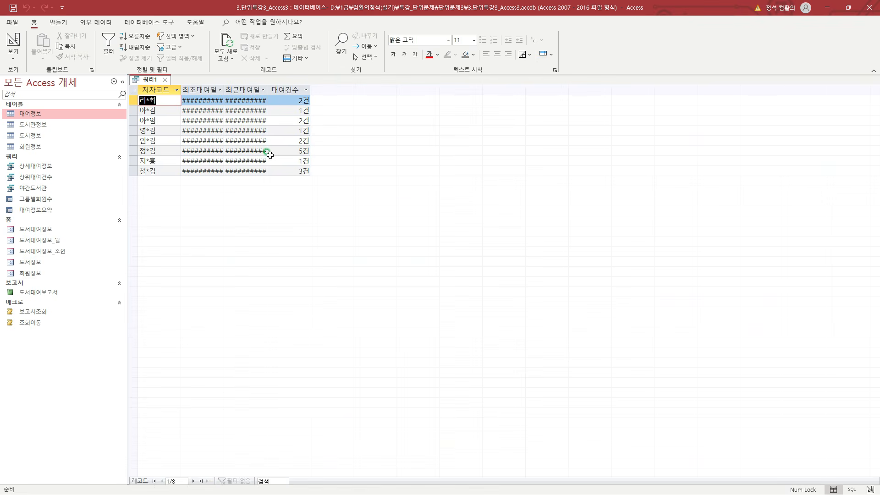
Fit the widths of the 최초대여일 and 최근대여일 datasheet columns to their contents.
{"action": "double_click", "coordinate": [222, 89]}
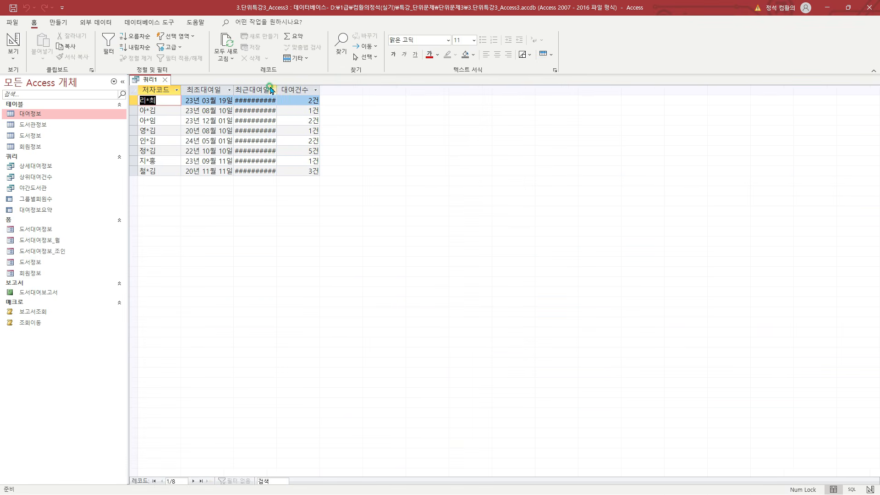
{"action": "double_click", "coordinate": [278, 90]}
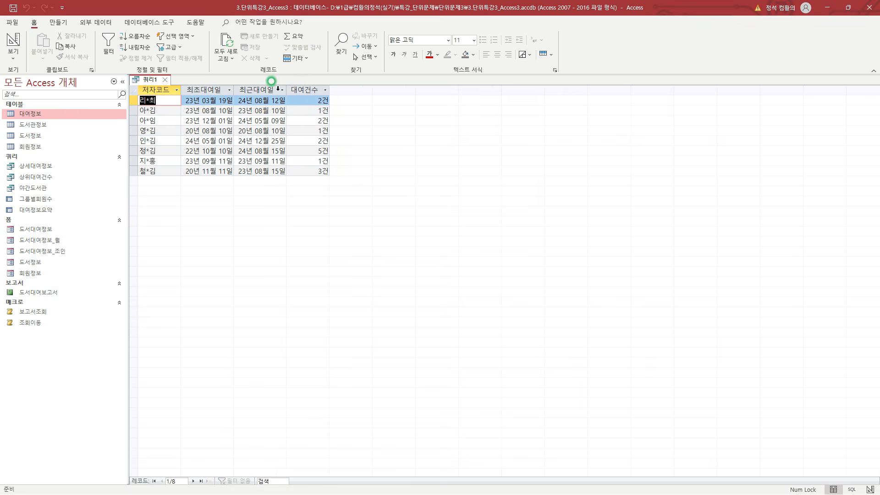
{"action": "left_click", "coordinate": [167, 99]}
Save the query under the name 저자별대여일자정보.
{"action": "right_click", "coordinate": [147, 87]}
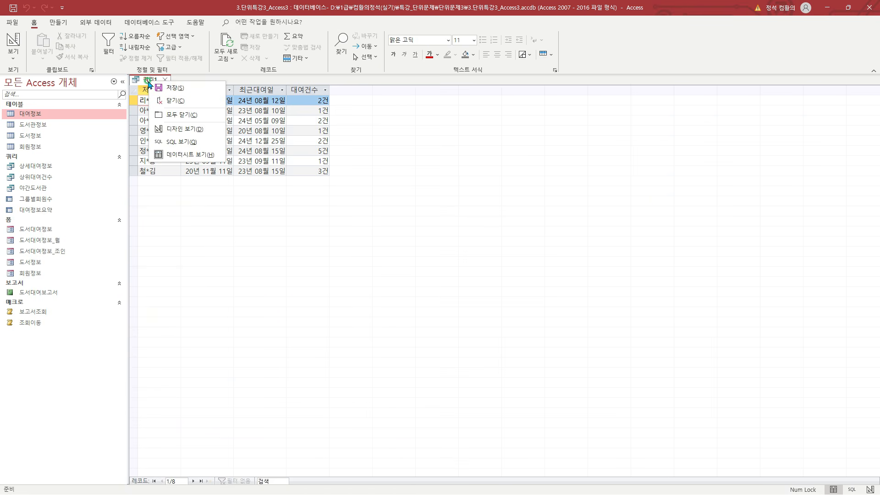
{"action": "key", "text": "Escape"}
{"action": "key", "text": "ctrl+s"}
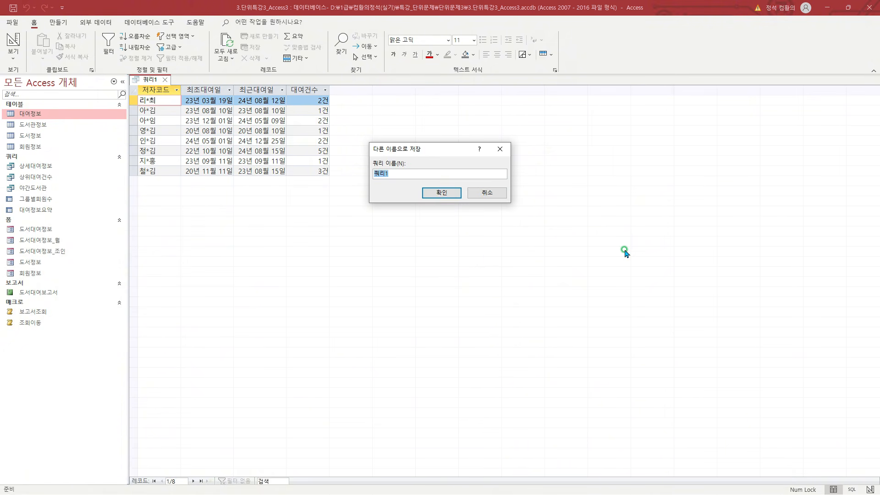
{"action": "type", "text": "저자별대여일ㅈ"}
{"action": "key", "text": "Return"}
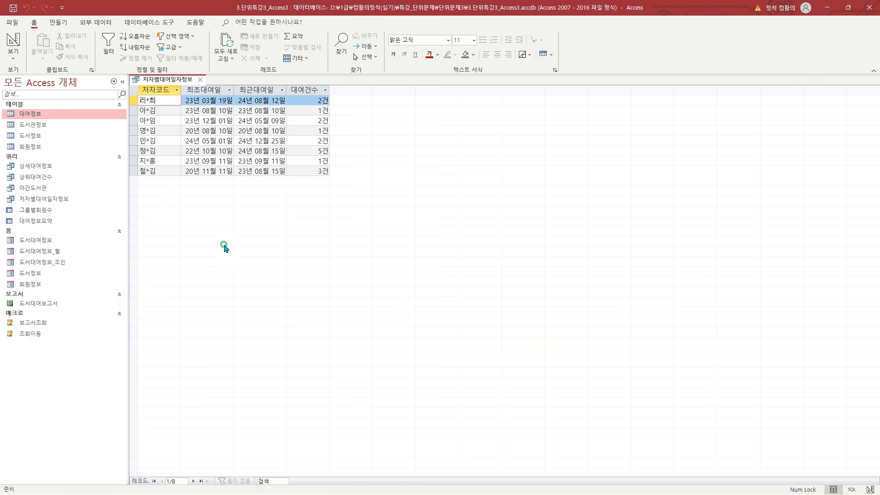
{"action": "left_click_drag", "start_coordinate": [3, 192], "coordinate": [76, 206]}
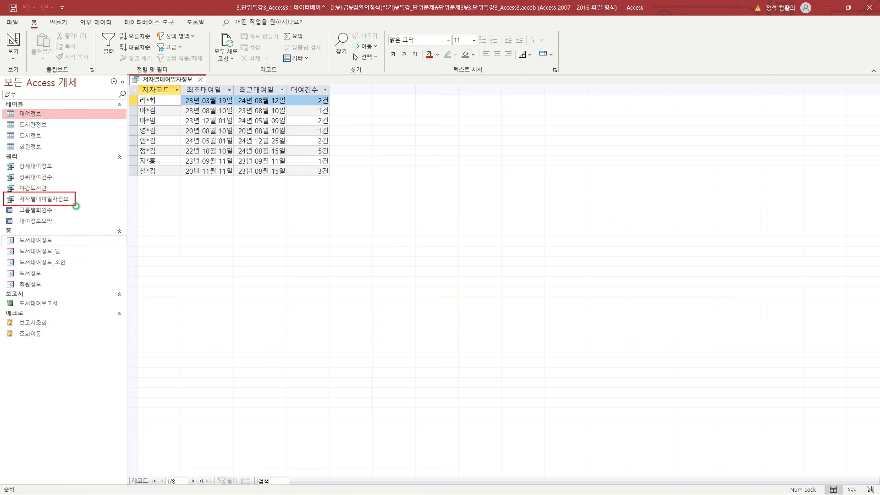
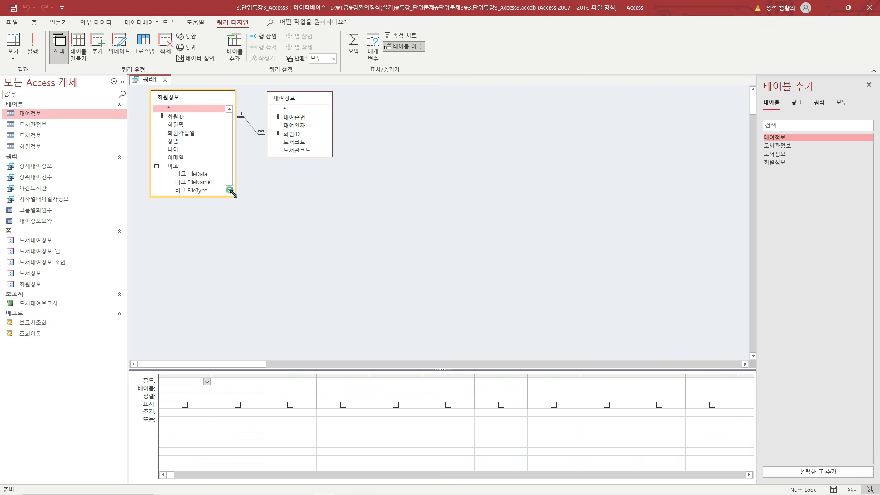
Enter Replace([회원명], Right([회원명],1), "●") as the expression for the query's first column.
{"action": "left_click", "coordinate": [172, 383]}
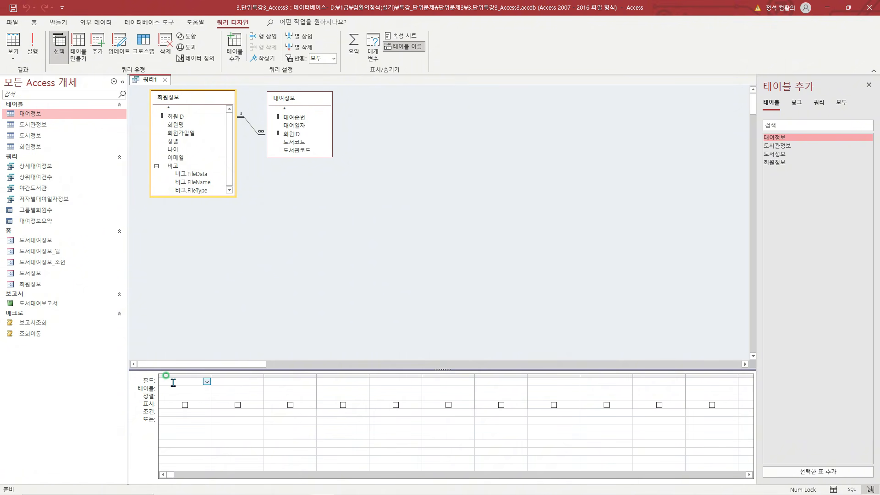
{"action": "key", "text": "shift+F2"}
{"action": "left_click_drag", "start_coordinate": [283, 202], "coordinate": [277, 217]}
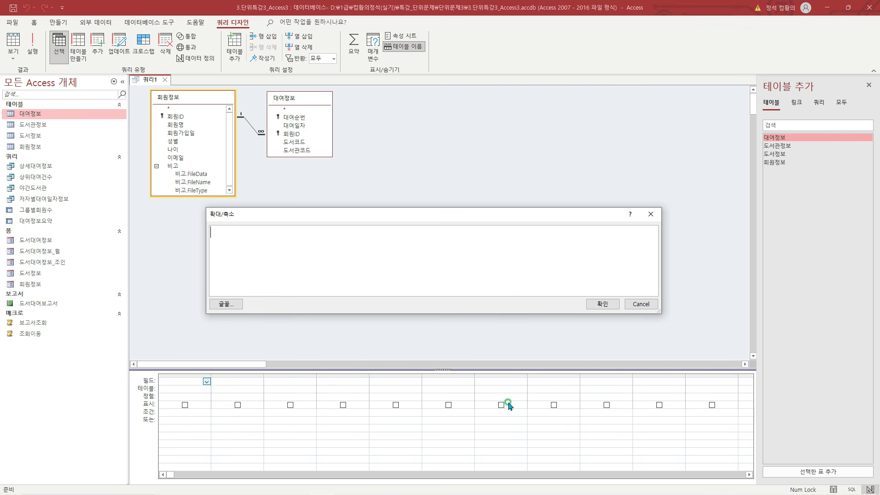
{"action": "type", "text": "Replace([회원명], Right([회"}
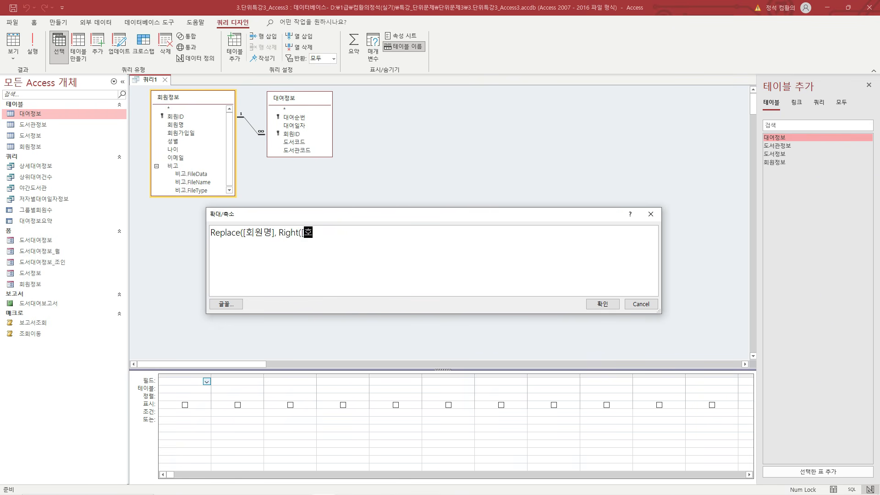
{"action": "type", "text": "원명],1), \"ㅁ"}
{"action": "key", "text": "Hangul_Hanja"}
{"action": "key", "text": "Tab"}
{"action": "key", "text": "Right"}
{"action": "key", "text": "Return"}
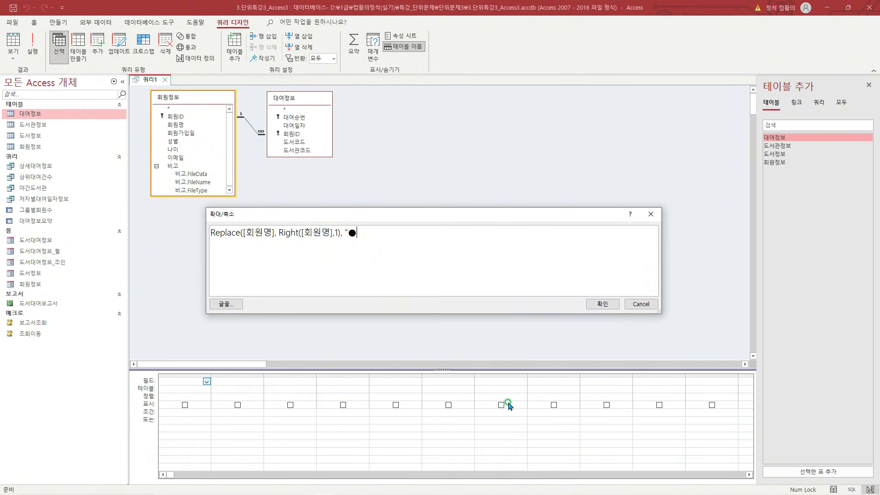
{"action": "type", "text": "\"0"}
{"action": "type", "text": ")"}
{"action": "mouse_move", "coordinate": [259, 224]}
{"action": "left_mouse_down"}
{"action": "mouse_move", "coordinate": [341, 239]}
{"action": "mouse_move", "coordinate": [310, 220]}
{"action": "mouse_move", "coordinate": [351, 218]}
{"action": "left_mouse_up"}
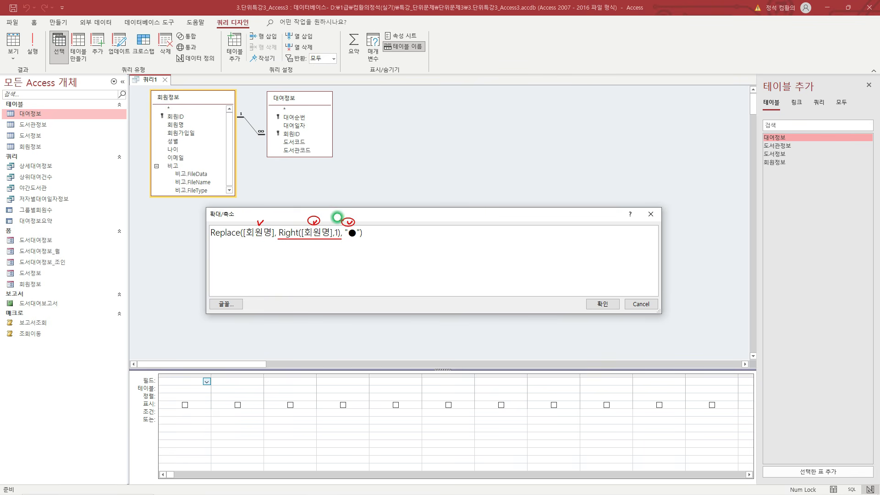
{"action": "key", "text": "Escape"}
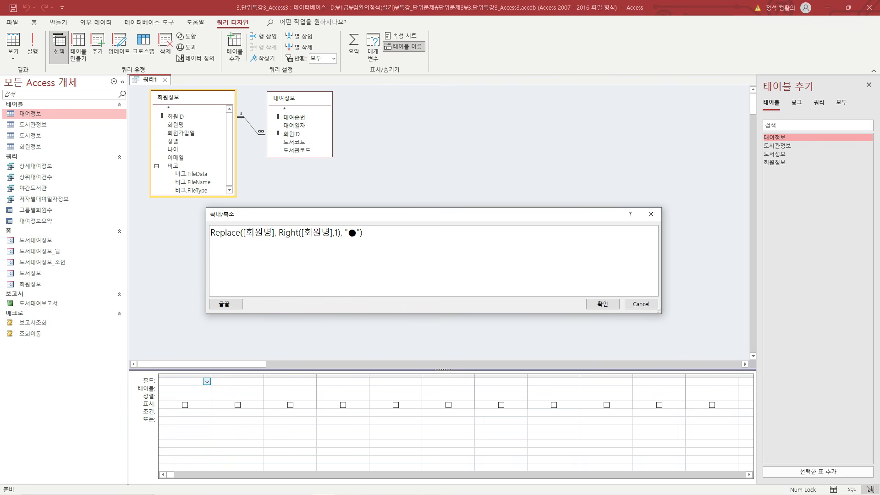
Append & "(" & [나이] & ")" to the Replace expression, name the column 회원 and fit its width.
{"action": "type", "text": "& \"(\" & [나ㅓ이] & \")\""}
{"action": "left_click", "coordinate": [598, 304]}
{"action": "left_click", "coordinate": [175, 383]}
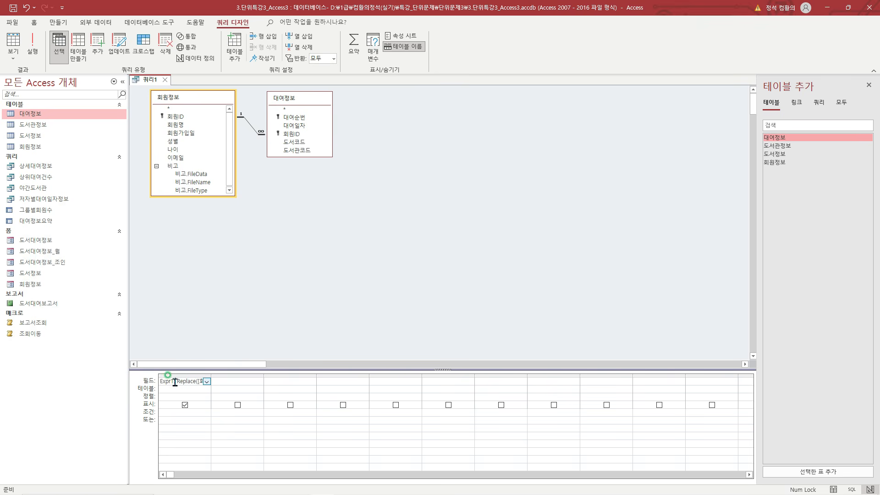
{"action": "key", "text": "shift+Home"}
{"action": "type", "text": "회원"}
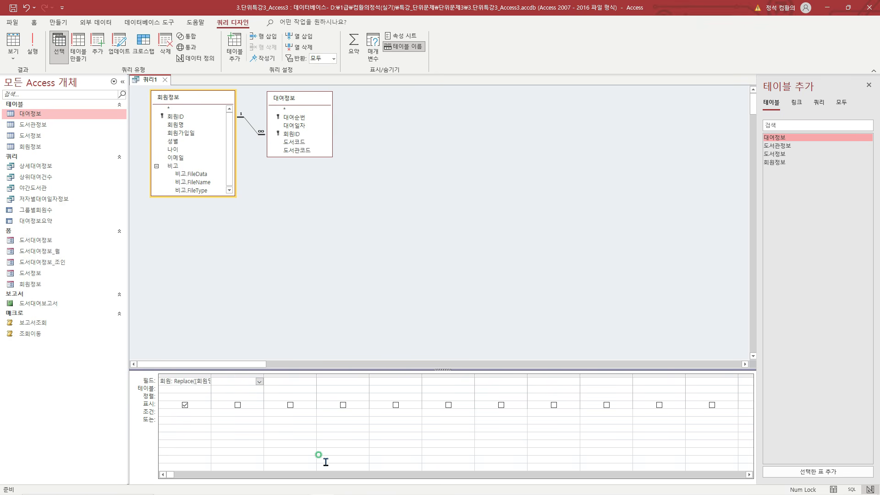
{"action": "double_click", "coordinate": [211, 375]}
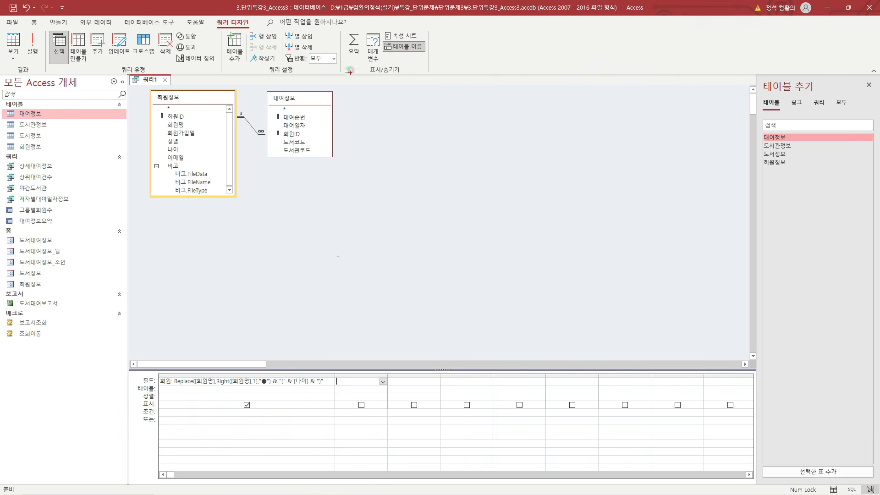
Turn on the query's 요약 row and add 대여일자 from 대여정보 summarised as 최대값.
{"action": "left_click", "coordinate": [357, 43]}
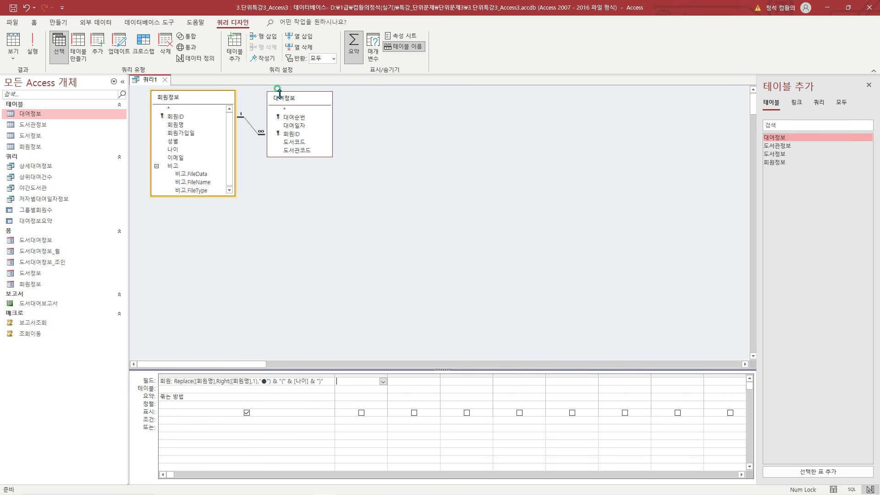
{"action": "double_click", "coordinate": [296, 126]}
{"action": "left_click", "coordinate": [360, 396]}
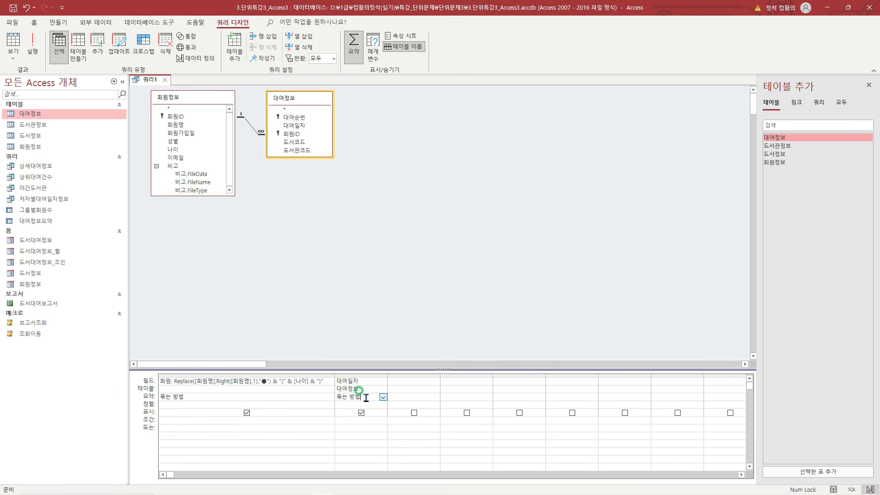
{"action": "left_click", "coordinate": [383, 397]}
{"action": "left_click", "coordinate": [371, 433]}
Add a calculated column with the expression DateAdd("m",1,[최근대여일]) after 대여일자.
{"action": "left_click", "coordinate": [403, 380]}
{"action": "key", "text": "shift+F2"}
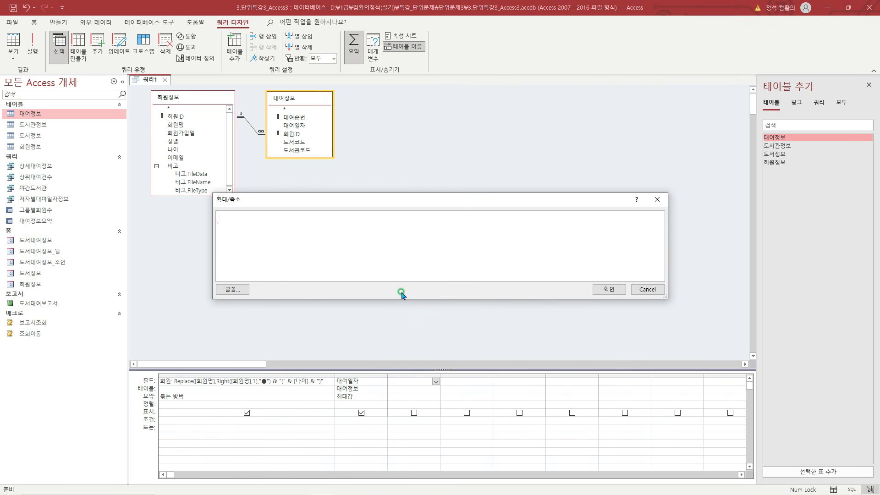
{"action": "type", "text": "DateAdd(\"m"}
{"action": "type", "text": "\",1,[최근대여일]"}
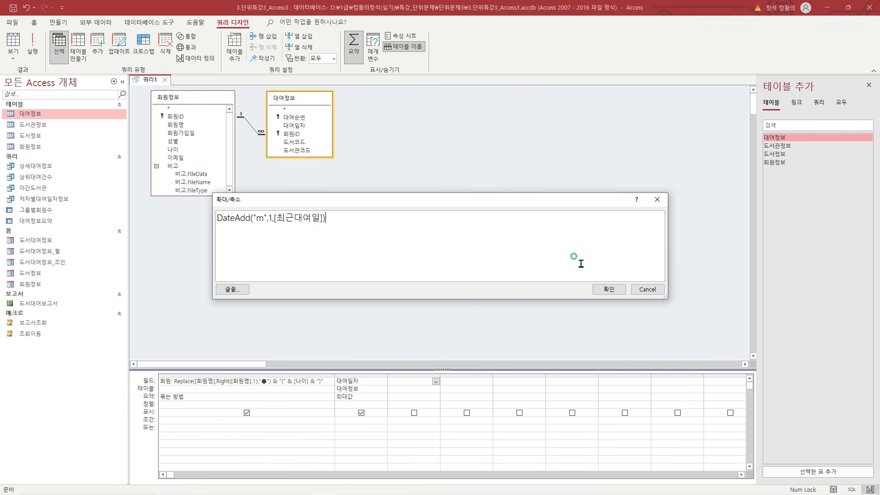
{"action": "left_click", "coordinate": [604, 289]}
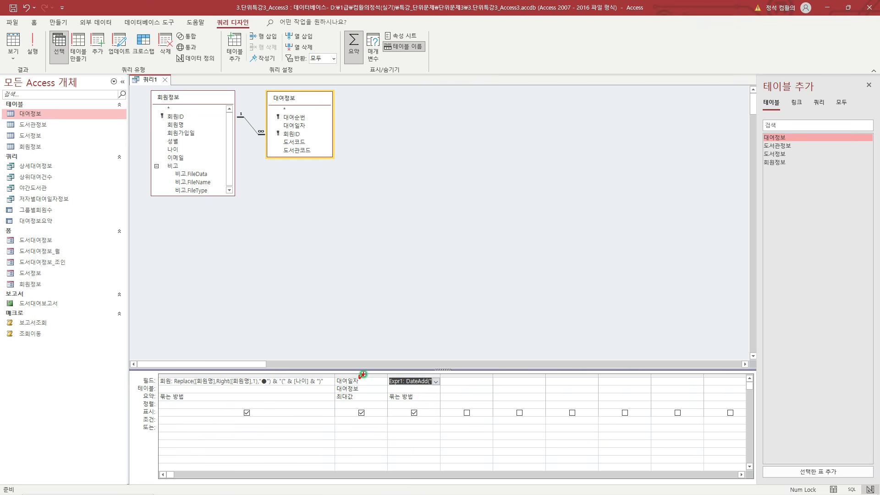
Give the 대여일자 column the alias 최근대여일.
{"action": "left_click", "coordinate": [339, 381]}
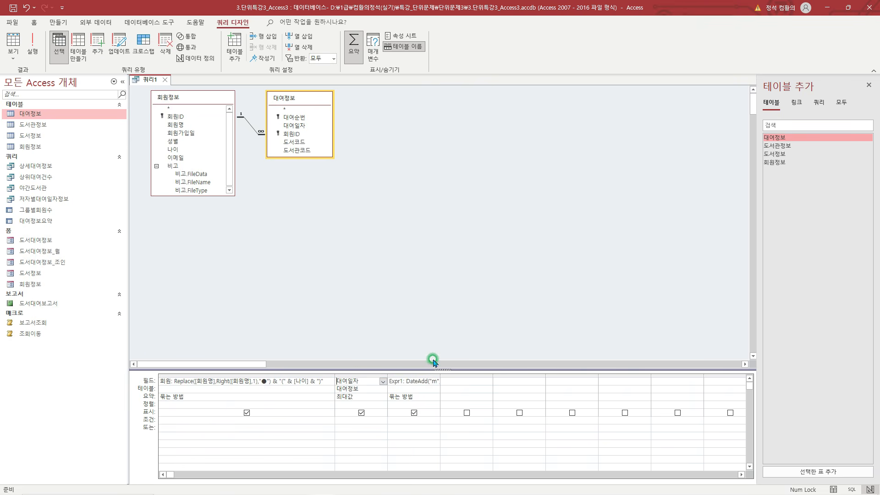
{"action": "type", "text": "최근대여"}
{"action": "type", "text": "일:"}
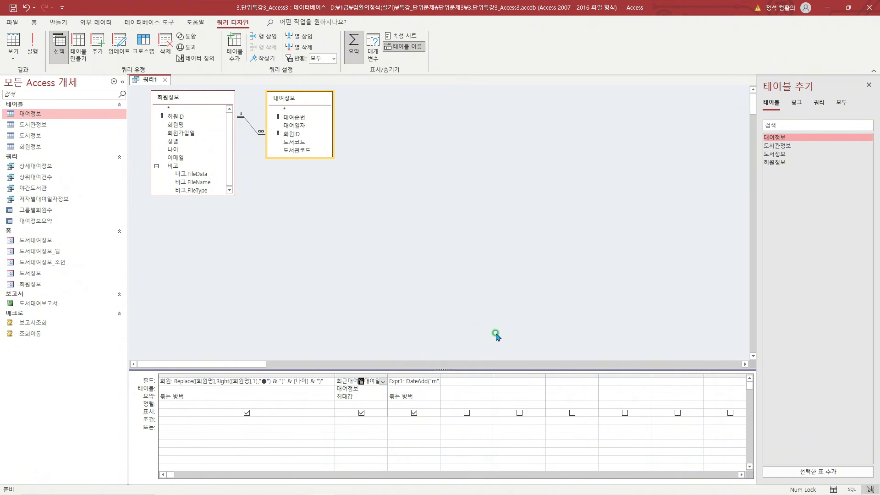
{"action": "key", "text": "Tab"}
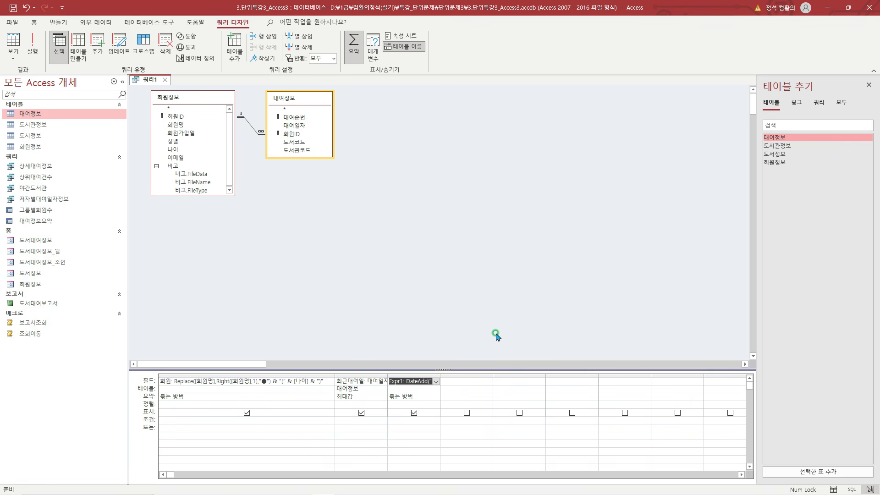
Rename the DateAdd column as 1차알림 and fit its width to the expression.
{"action": "left_click", "coordinate": [405, 381]}
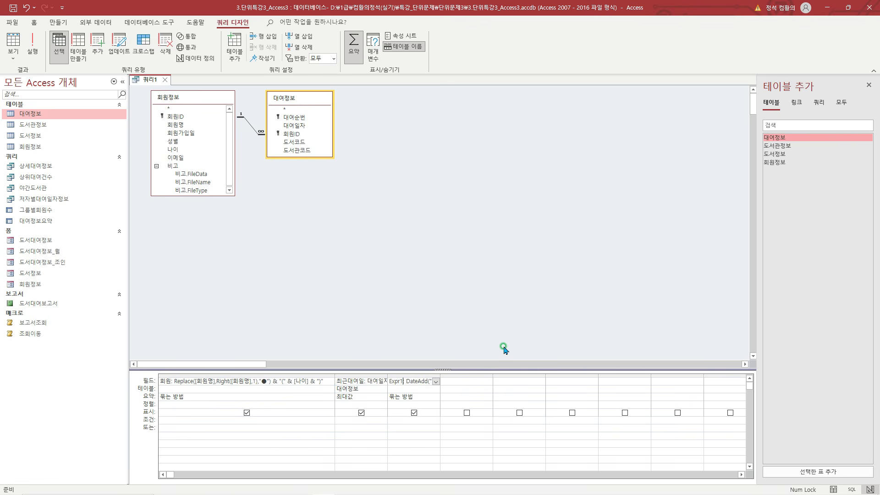
{"action": "key", "text": "BackSpace"}
{"action": "key", "text": "BackSpace"}
{"action": "key", "text": "BackSpace"}
{"action": "key", "text": "BackSpace"}
{"action": "key", "text": "BackSpace"}
{"action": "type", "text": "1차알림"}
{"action": "double_click", "coordinate": [440, 376]}
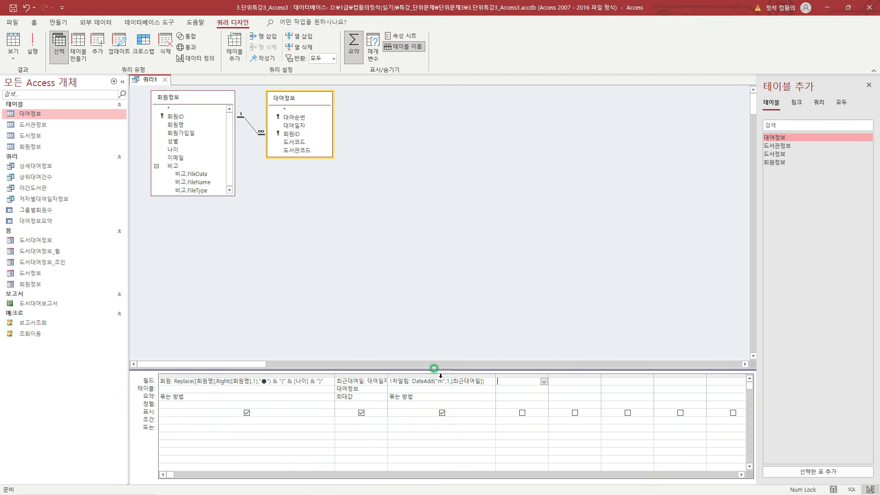
{"action": "key", "text": "ctrl+2"}
{"action": "left_click_drag", "start_coordinate": [459, 374], "coordinate": [473, 385]}
{"action": "key", "text": "Escape"}
Fit the width of the 최근대여일 column and set the 요약 option of 1차알림 to 식.
{"action": "double_click", "coordinate": [388, 376]}
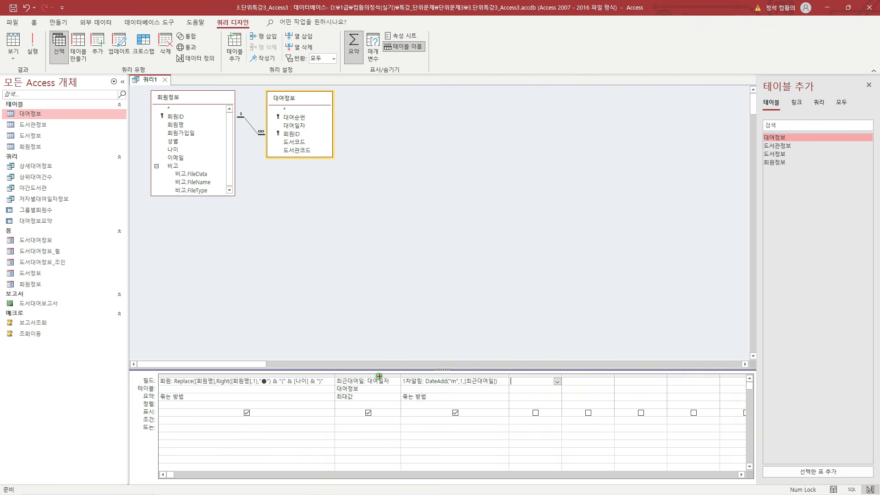
{"action": "left_click_drag", "start_coordinate": [334, 375], "coordinate": [393, 385]}
{"action": "mouse_move", "coordinate": [349, 373]}
{"action": "left_mouse_down"}
{"action": "mouse_move", "coordinate": [365, 383]}
{"action": "mouse_move", "coordinate": [373, 364]}
{"action": "mouse_move", "coordinate": [451, 355]}
{"action": "mouse_move", "coordinate": [465, 374]}
{"action": "left_mouse_up"}
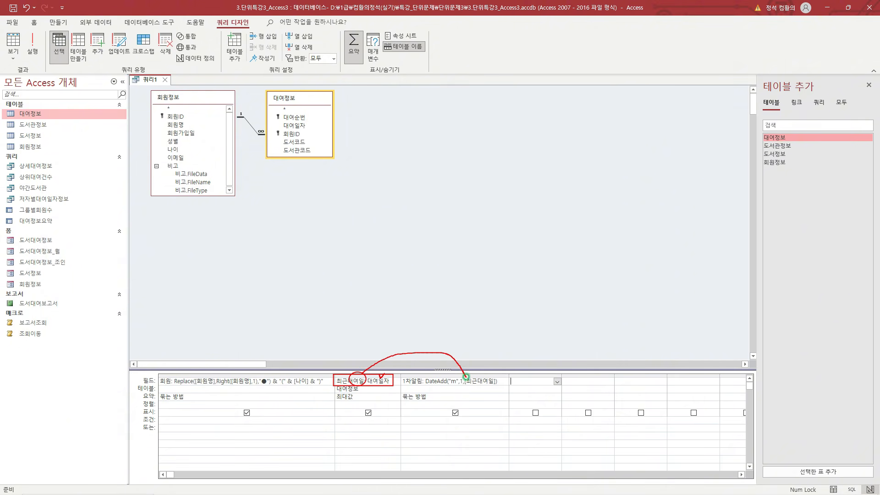
{"action": "left_click", "coordinate": [447, 396]}
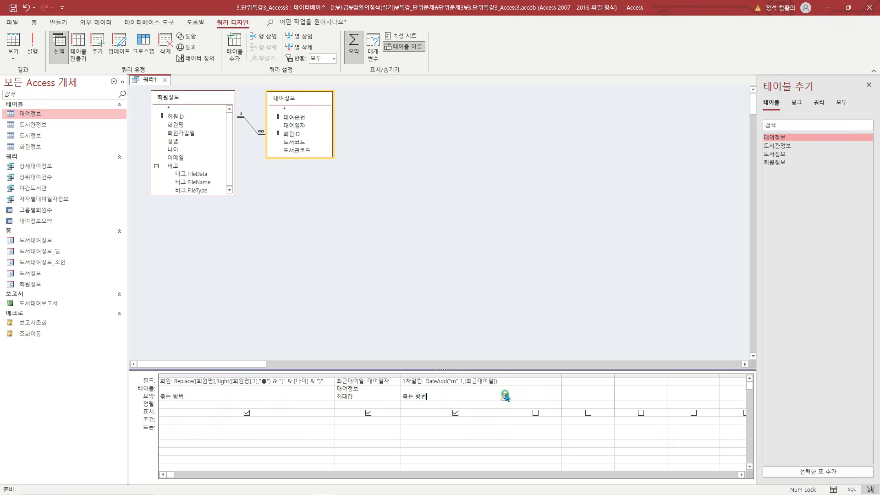
{"action": "left_click", "coordinate": [504, 397]}
{"action": "left_click", "coordinate": [456, 477]}
Add a calculated column with the expression DateAdd("q",1,[최근대여일]) after 1차알림.
{"action": "left_click", "coordinate": [512, 380]}
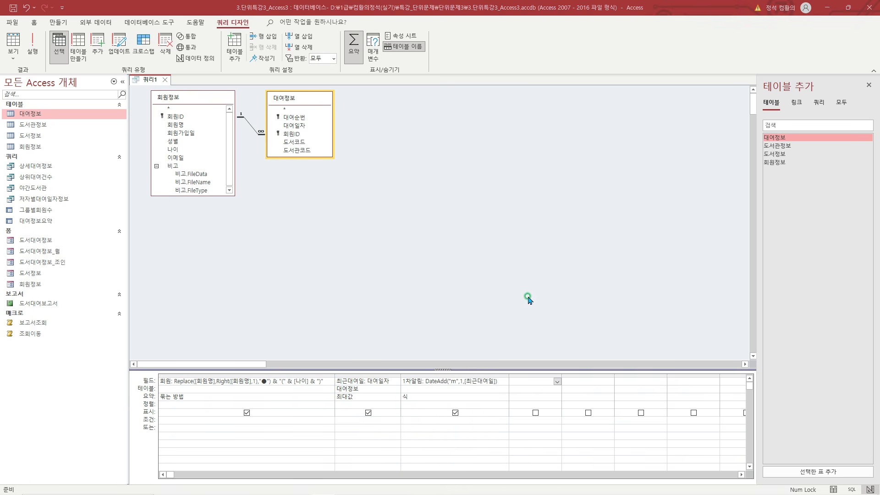
{"action": "key", "text": "shift+F2"}
{"action": "left_click_drag", "start_coordinate": [391, 201], "coordinate": [389, 222]}
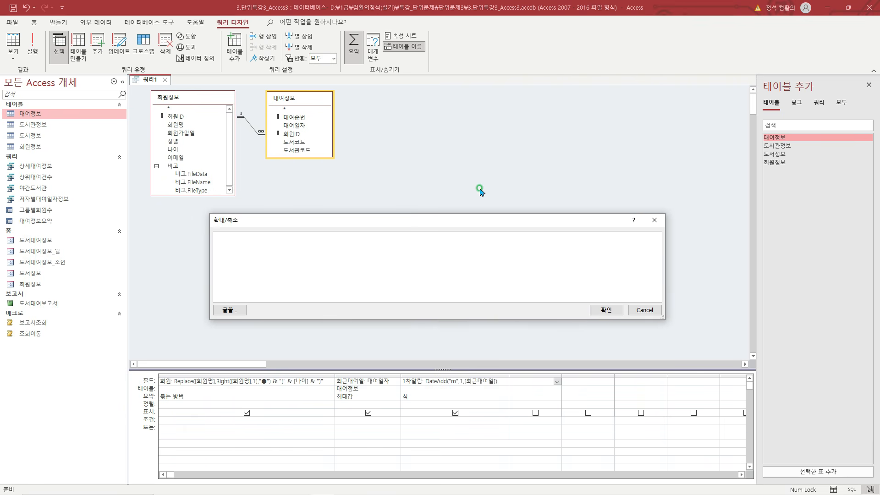
{"action": "type", "text": "ㅇ"}
{"action": "key", "text": "BackSpace"}
{"action": "type", "text": "DateAdd(\"q\","}
{"action": "type", "text": "1,[최근대여일]"}
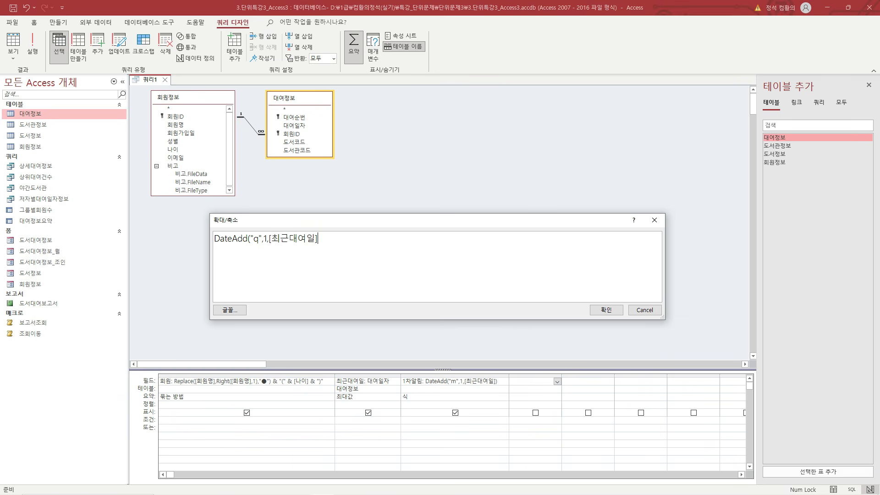
{"action": "type", "text": ")"}
{"action": "left_click", "coordinate": [606, 310]}
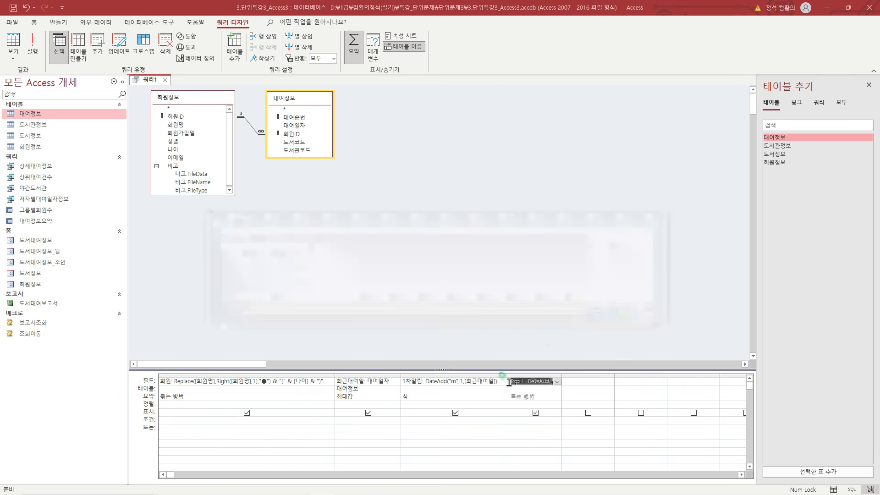
Name the quarterly DateAdd column 2차알림 and fit its width to the expression.
{"action": "key", "text": "ctrl+shift+Right"}
{"action": "type", "text": "2ㅊ"}
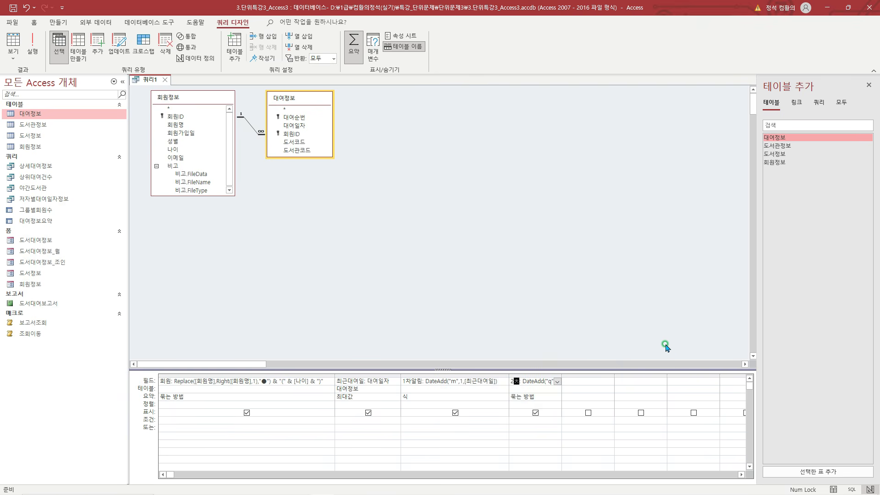
{"action": "type", "text": "알림"}
{"action": "key", "text": "Tab"}
{"action": "double_click", "coordinate": [562, 374]}
Set the 요약 option of 2차알림 to 식 and show the query in datasheet view.
{"action": "left_click", "coordinate": [563, 396]}
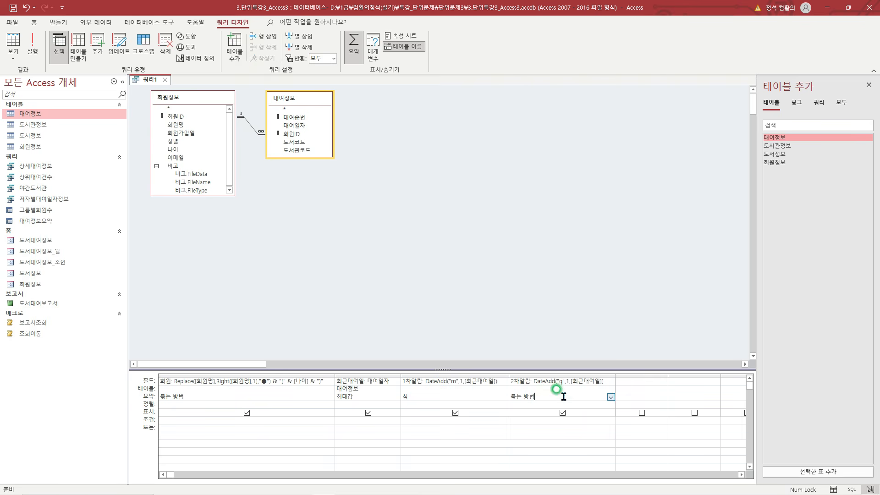
{"action": "left_click", "coordinate": [611, 397]}
{"action": "left_click", "coordinate": [555, 479]}
{"action": "right_click", "coordinate": [145, 81]}
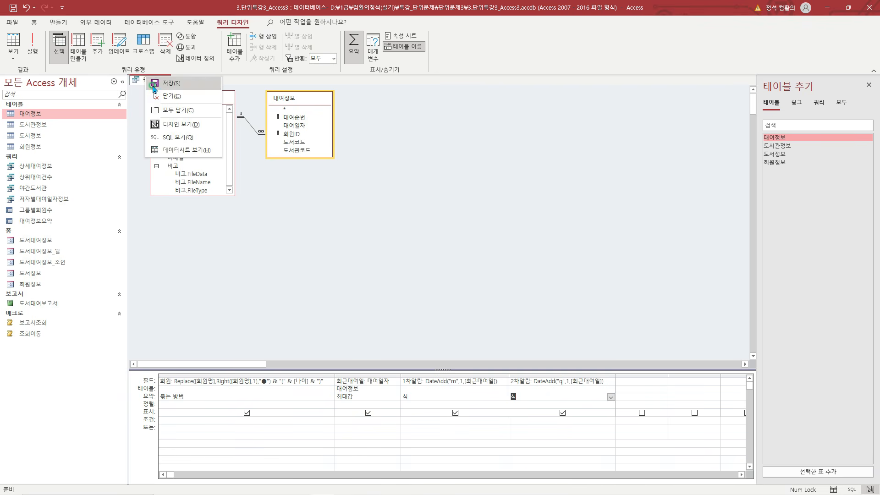
{"action": "left_click", "coordinate": [165, 147]}
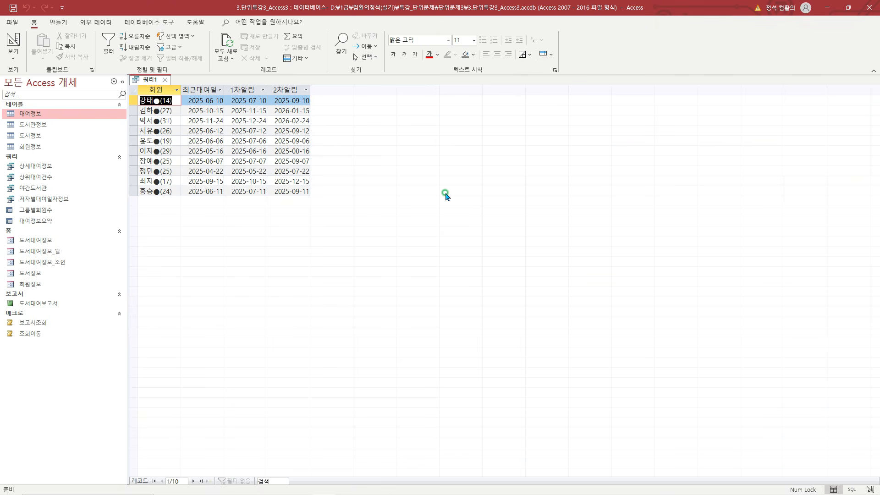
Sort the 최근대여일 column by 오름차순 in design view and show the query in datasheet view again.
{"action": "right_click", "coordinate": [144, 81]}
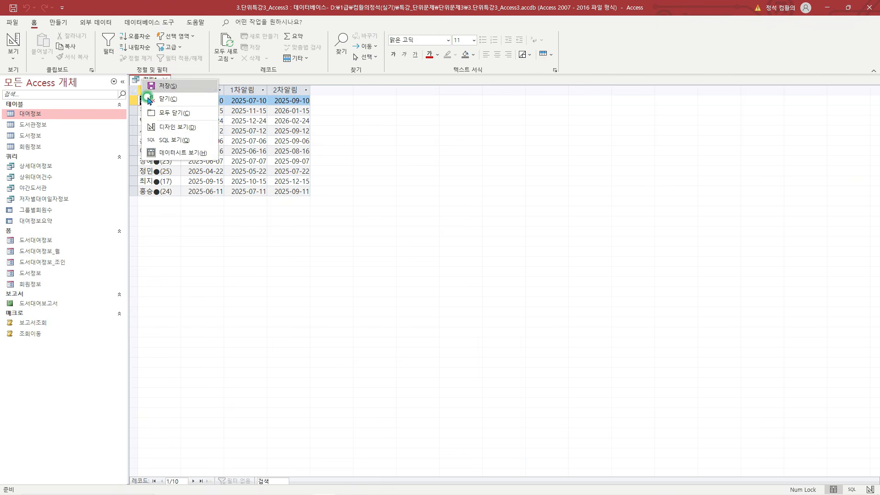
{"action": "left_click", "coordinate": [157, 131]}
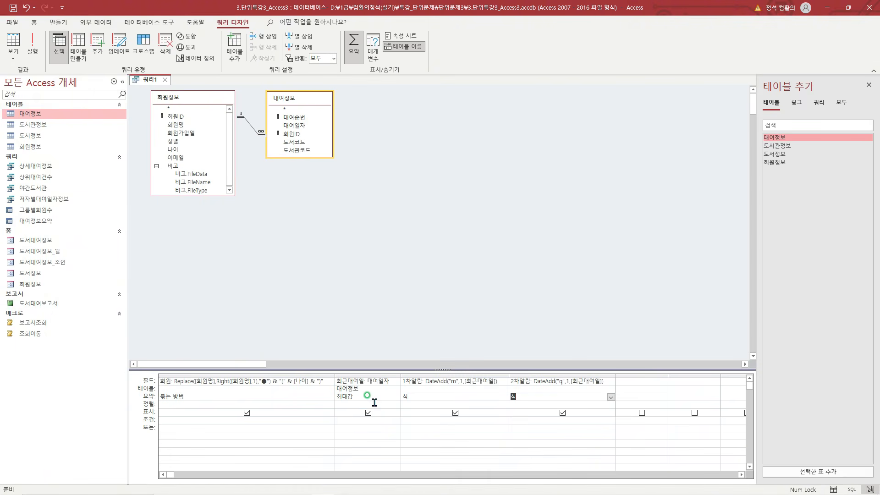
{"action": "left_click", "coordinate": [383, 404]}
{"action": "left_click", "coordinate": [396, 405]}
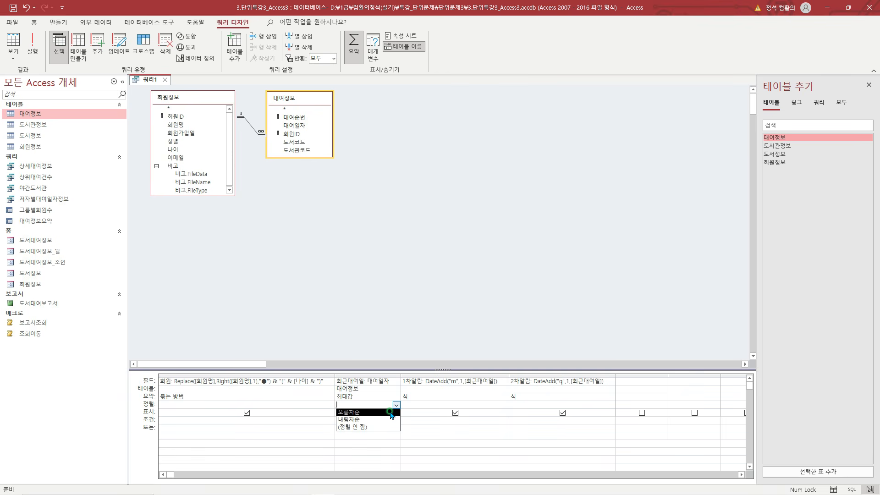
{"action": "left_click", "coordinate": [391, 413]}
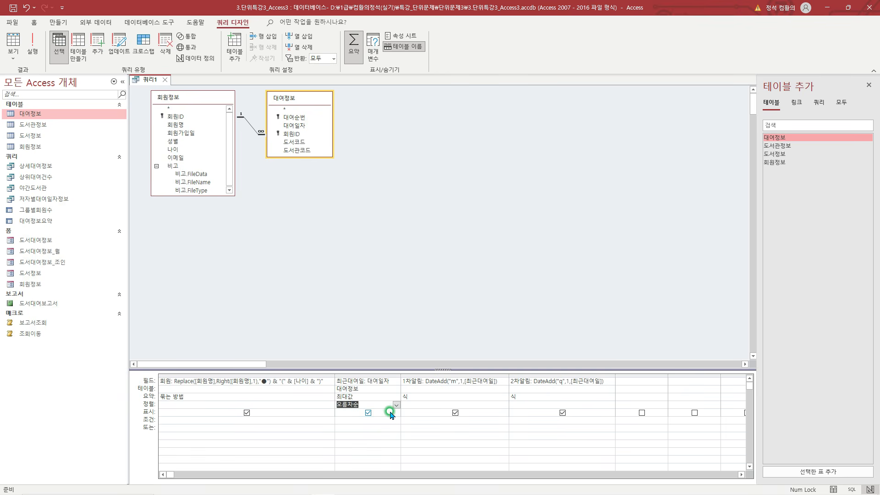
{"action": "right_click", "coordinate": [154, 84]}
{"action": "left_click", "coordinate": [200, 160]}
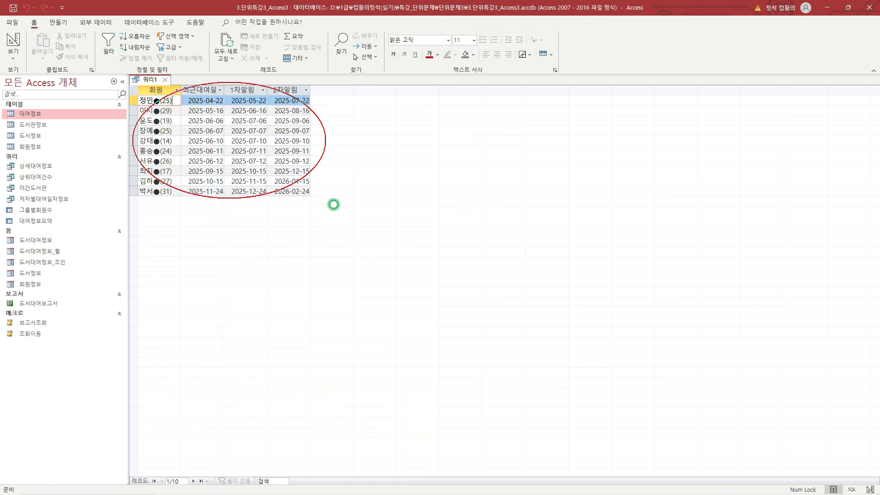
Return the query to design view and turn it into a make-table query that creates the table 알림일 in the current database.
{"action": "right_click", "coordinate": [157, 80]}
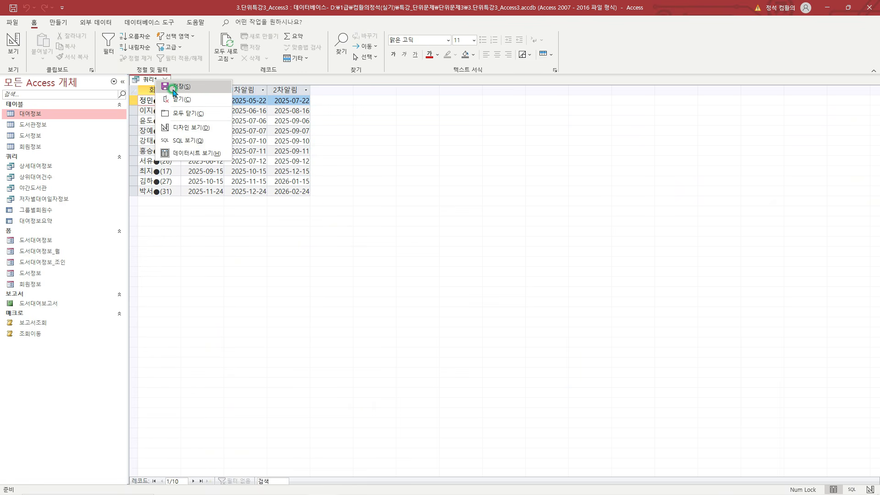
{"action": "left_click", "coordinate": [191, 128]}
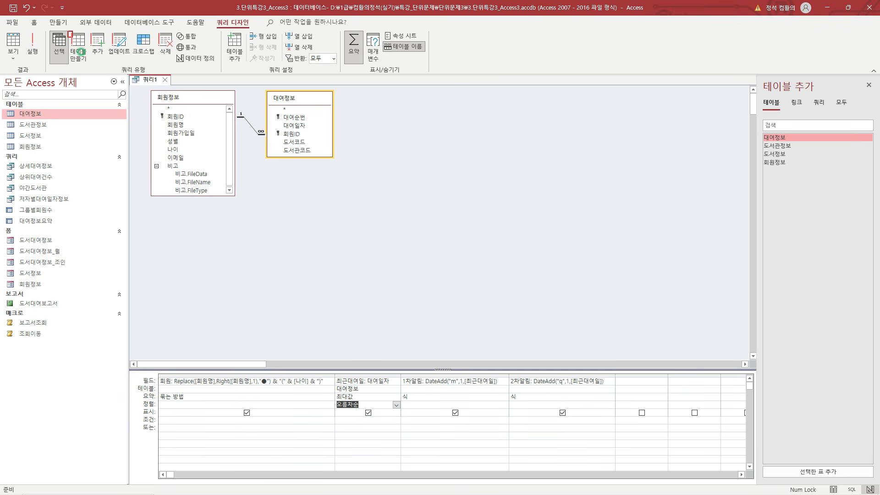
{"action": "left_click_drag", "start_coordinate": [68, 31], "coordinate": [87, 65]}
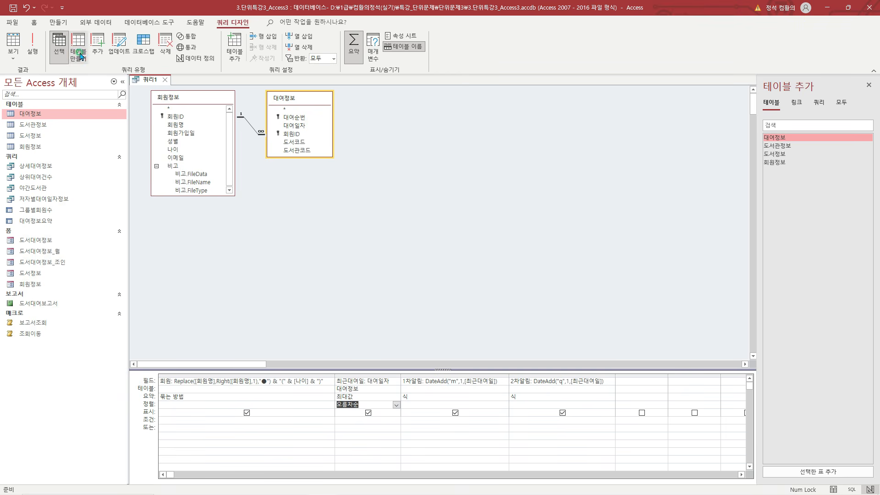
{"action": "left_click", "coordinate": [82, 55]}
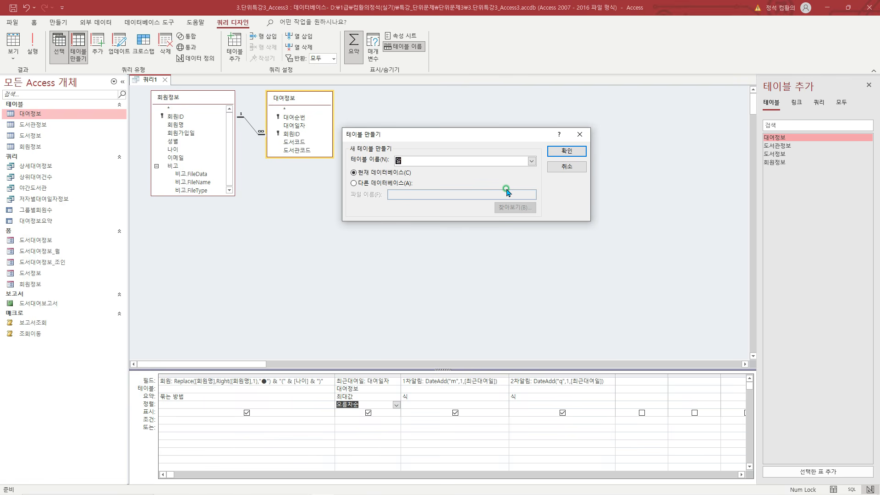
{"action": "type", "text": "알림일"}
{"action": "left_click", "coordinate": [567, 152]}
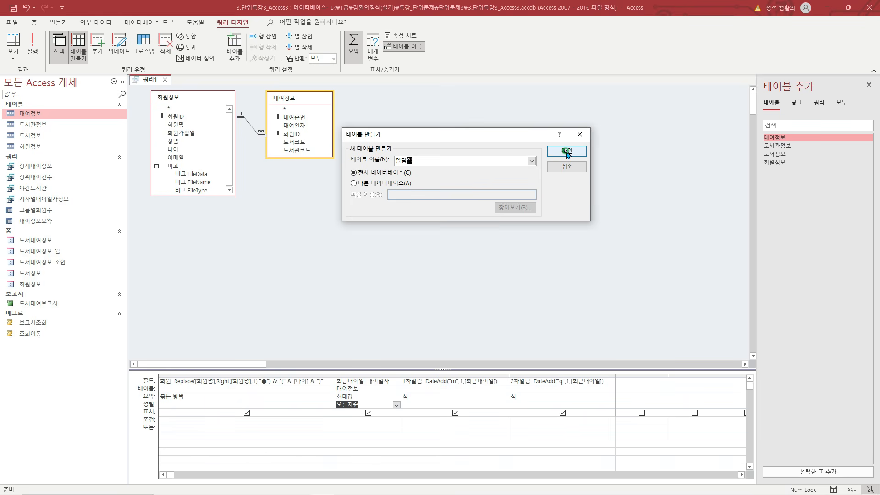
{"action": "left_click", "coordinate": [567, 153]}
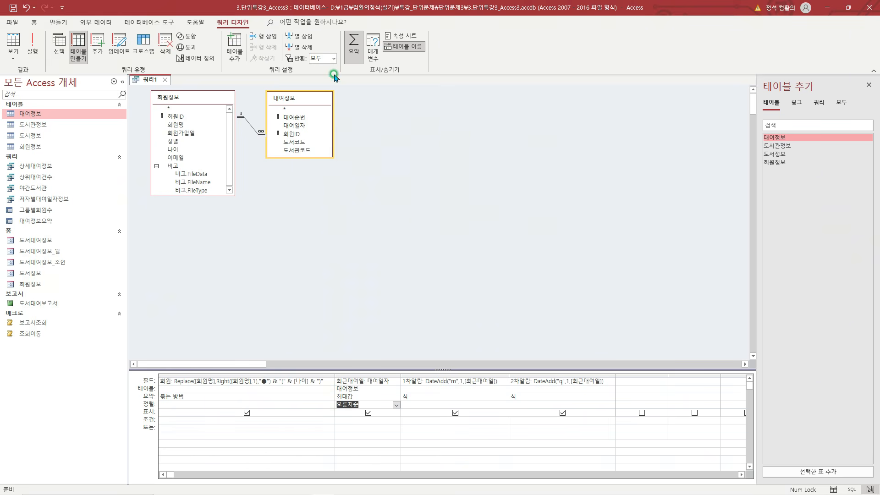
Save the make-table query under the name 알림일생성.
{"action": "right_click", "coordinate": [152, 82]}
{"action": "left_click", "coordinate": [171, 85]}
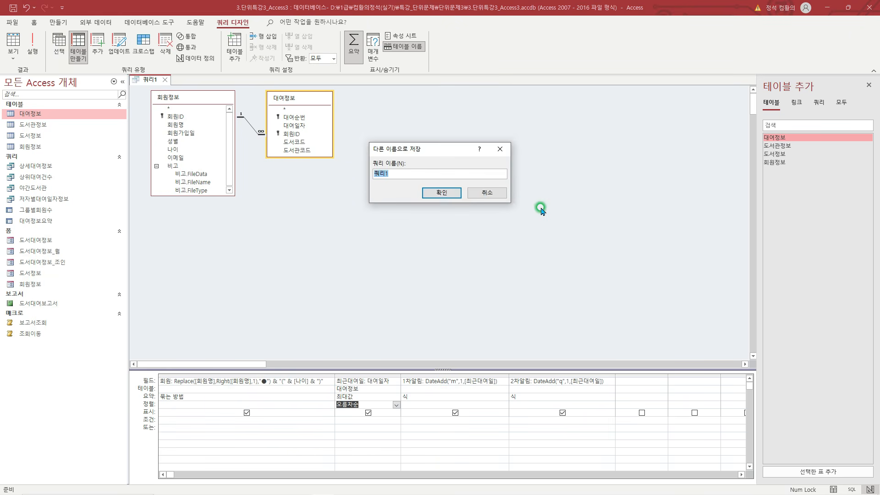
{"action": "type", "text": "알림일생서"}
{"action": "left_click", "coordinate": [442, 192]}
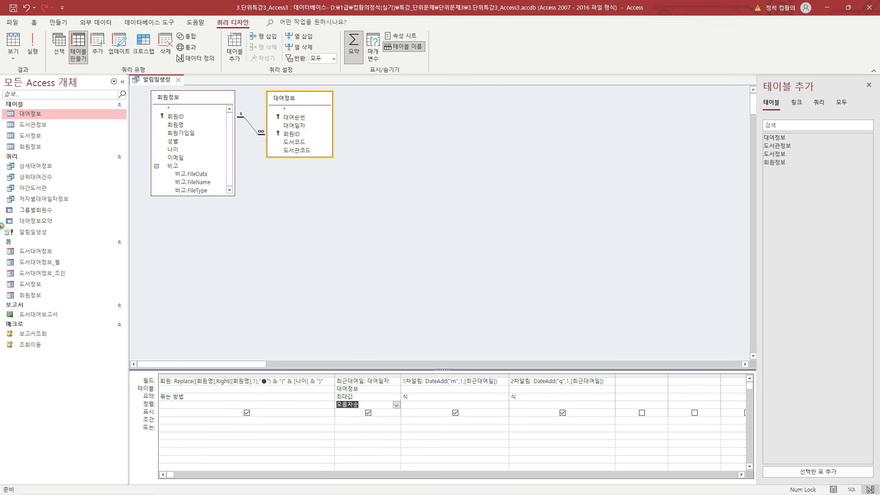
{"action": "left_click_drag", "start_coordinate": [2, 226], "coordinate": [54, 238]}
{"action": "key", "text": "Escape"}
Run the 알림일생성 query, accept creating the new table, and open the 알림일 table to review its records.
{"action": "left_click", "coordinate": [33, 49]}
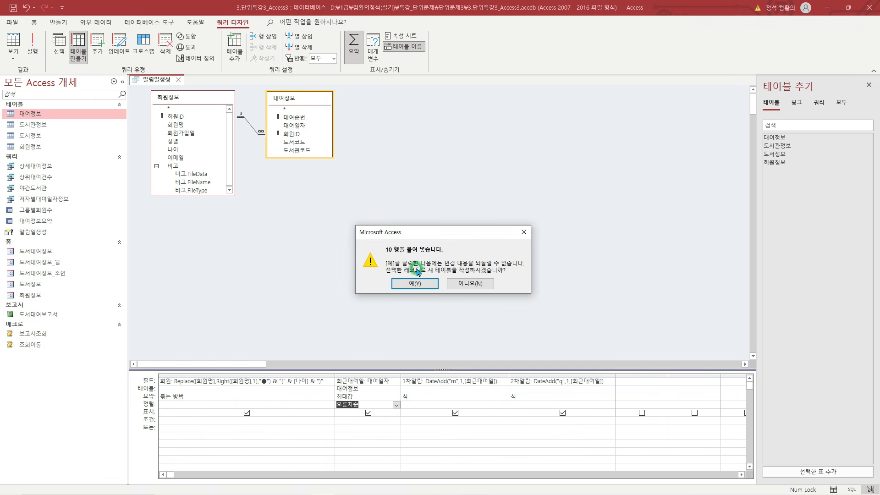
{"action": "left_click", "coordinate": [420, 285]}
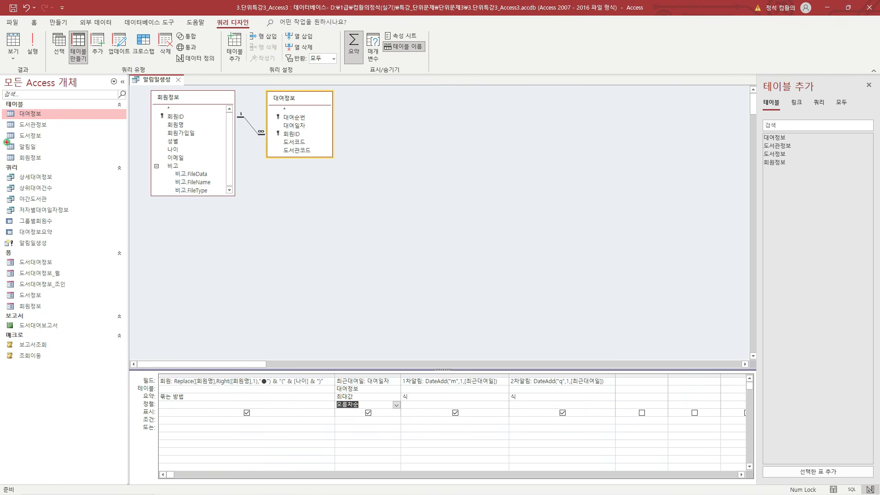
{"action": "left_click_drag", "start_coordinate": [4, 141], "coordinate": [48, 154]}
{"action": "key", "text": "Escape"}
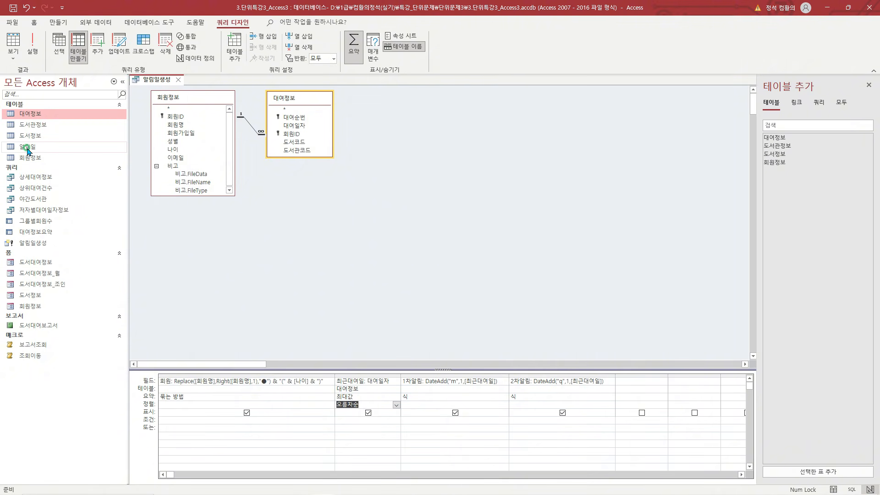
{"action": "double_click", "coordinate": [27, 148]}
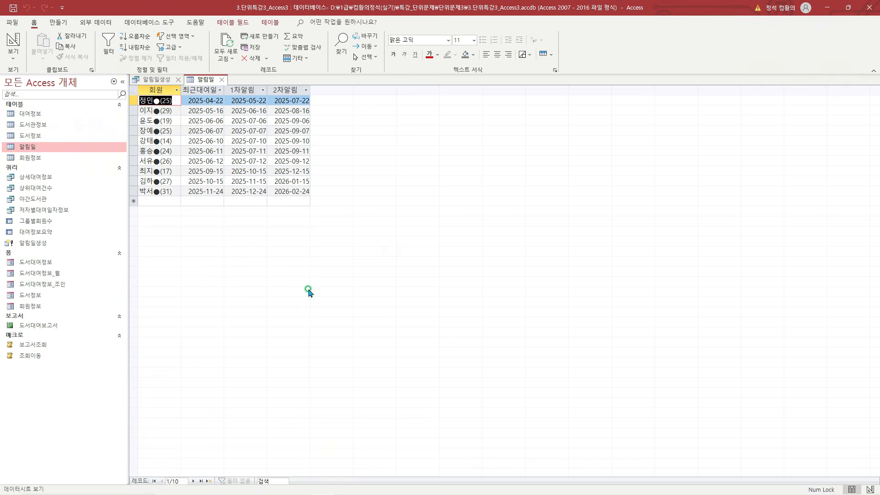
{"action": "mouse_move", "coordinate": [157, 94]}
{"action": "left_mouse_down"}
{"action": "mouse_move", "coordinate": [267, 171]}
{"action": "mouse_move", "coordinate": [293, 202]}
{"action": "left_mouse_up"}
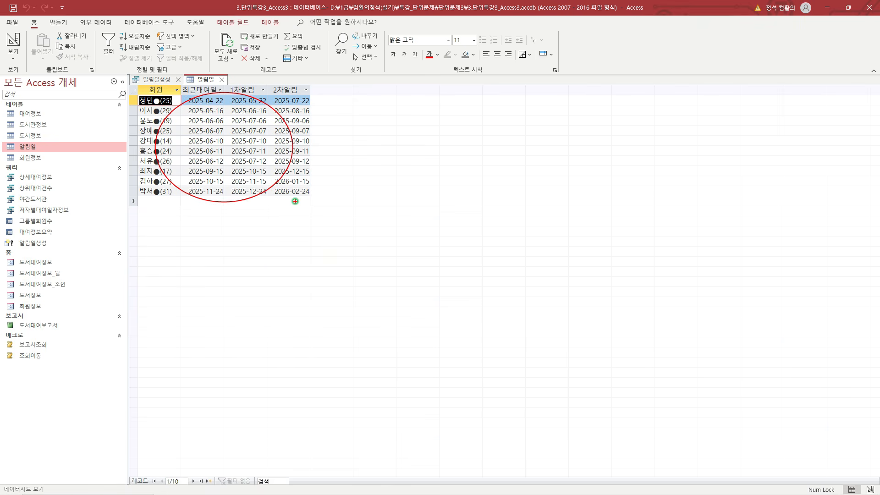
{"action": "key", "text": "Escape"}
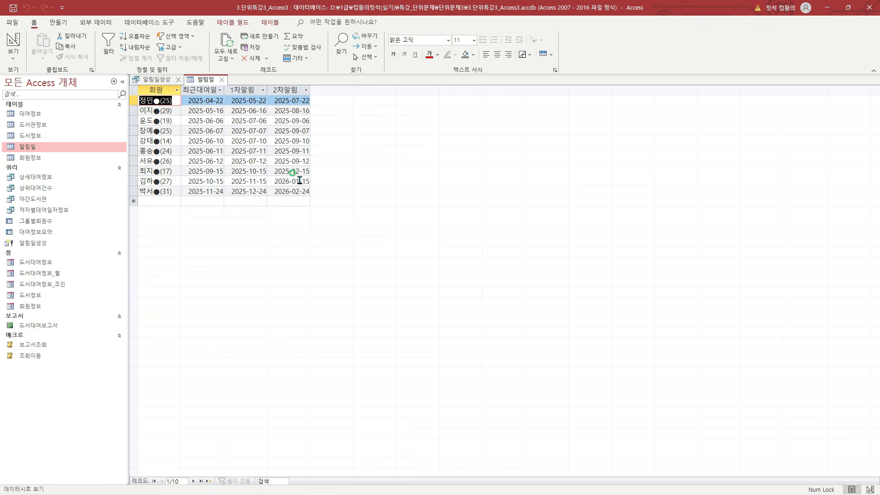
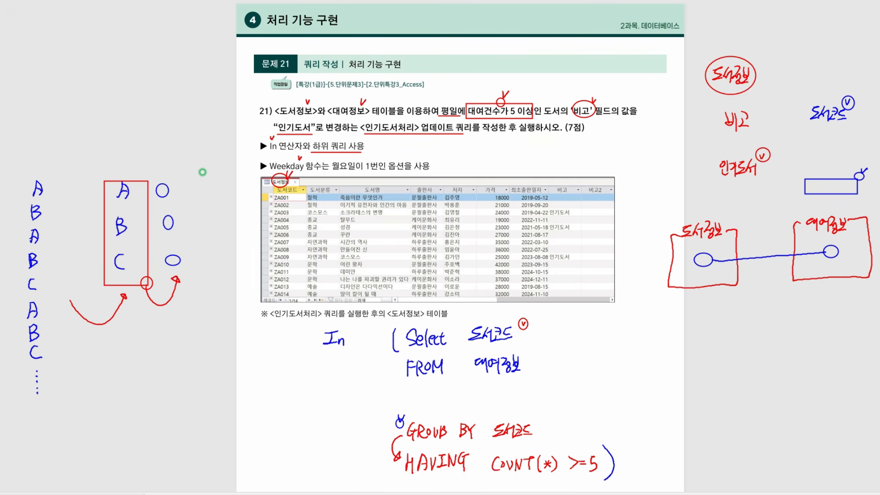
{"action": "left_click_drag", "start_coordinate": [442, 103], "coordinate": [457, 93]}
{"action": "mouse_move", "coordinate": [405, 391]}
{"action": "left_mouse_down"}
{"action": "mouse_move", "coordinate": [439, 407]}
{"action": "mouse_move", "coordinate": [450, 390]}
{"action": "mouse_move", "coordinate": [451, 404]}
{"action": "mouse_move", "coordinate": [496, 390]}
{"action": "mouse_move", "coordinate": [505, 403]}
{"action": "mouse_move", "coordinate": [523, 397]}
{"action": "left_mouse_up"}
{"action": "left_click_drag", "start_coordinate": [523, 386], "coordinate": [524, 399]}
{"action": "mouse_move", "coordinate": [537, 384]}
{"action": "left_mouse_down"}
{"action": "mouse_move", "coordinate": [531, 401]}
{"action": "mouse_move", "coordinate": [548, 395]}
{"action": "left_mouse_up"}
{"action": "left_click_drag", "start_coordinate": [552, 387], "coordinate": [547, 406]}
{"action": "left_click_drag", "start_coordinate": [372, 159], "coordinate": [384, 151]}
{"action": "left_click_drag", "start_coordinate": [472, 146], "coordinate": [482, 155]}
{"action": "mouse_move", "coordinate": [483, 146]}
{"action": "left_mouse_down"}
{"action": "mouse_move", "coordinate": [508, 154]}
{"action": "mouse_move", "coordinate": [526, 143]}
{"action": "mouse_move", "coordinate": [535, 161]}
{"action": "left_mouse_up"}
{"action": "left_click_drag", "start_coordinate": [541, 157], "coordinate": [555, 158]}
{"action": "left_click_drag", "start_coordinate": [565, 153], "coordinate": [563, 160]}
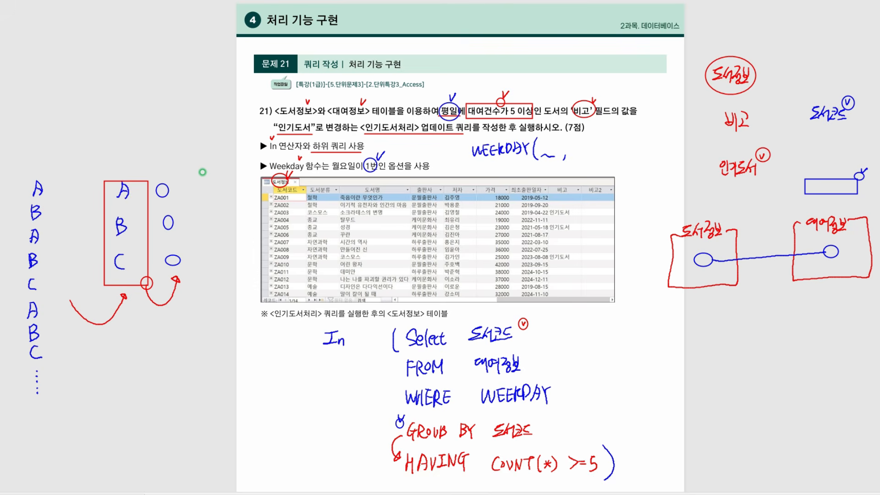
{"action": "left_click_drag", "start_coordinate": [573, 144], "coordinate": [589, 173]}
{"action": "left_click_drag", "start_coordinate": [599, 159], "coordinate": [605, 162]}
{"action": "mouse_move", "coordinate": [599, 166]}
{"action": "left_mouse_down"}
{"action": "mouse_move", "coordinate": [624, 179]}
{"action": "mouse_move", "coordinate": [630, 173]}
{"action": "left_mouse_up"}
{"action": "mouse_move", "coordinate": [633, 164]}
{"action": "left_mouse_down"}
{"action": "mouse_move", "coordinate": [634, 179]}
{"action": "mouse_move", "coordinate": [613, 209]}
{"action": "left_mouse_up"}
{"action": "left_click_drag", "start_coordinate": [602, 231], "coordinate": [607, 235]}
{"action": "left_click_drag", "start_coordinate": [601, 237], "coordinate": [609, 247]}
{"action": "mouse_move", "coordinate": [624, 229]}
{"action": "left_mouse_down"}
{"action": "mouse_move", "coordinate": [620, 245]}
{"action": "mouse_move", "coordinate": [630, 242]}
{"action": "left_mouse_up"}
{"action": "left_click_drag", "start_coordinate": [637, 227], "coordinate": [636, 248]}
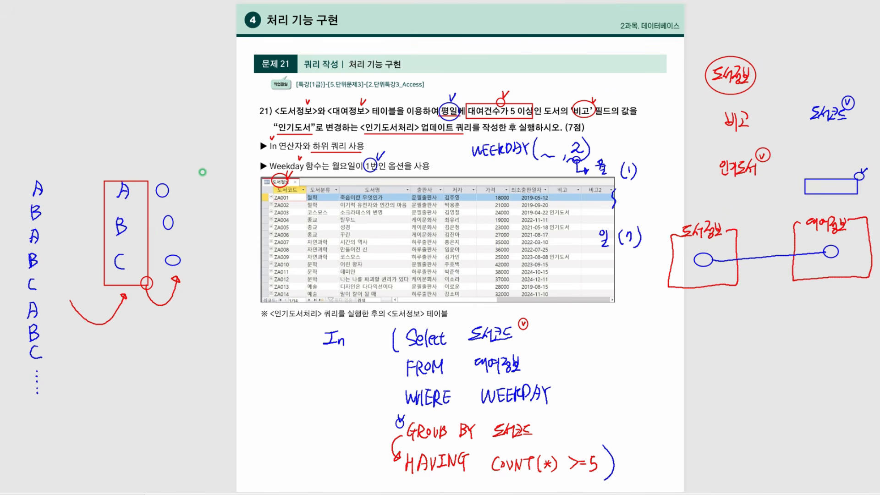
{"action": "mouse_move", "coordinate": [567, 377]}
{"action": "left_mouse_down"}
{"action": "mouse_move", "coordinate": [568, 410]}
{"action": "mouse_move", "coordinate": [603, 407]}
{"action": "left_mouse_up"}
{"action": "left_click_drag", "start_coordinate": [601, 377], "coordinate": [640, 399]}
{"action": "left_click_drag", "start_coordinate": [642, 379], "coordinate": [643, 408]}
{"action": "mouse_move", "coordinate": [674, 383]}
{"action": "left_mouse_down"}
{"action": "mouse_move", "coordinate": [676, 400]}
{"action": "mouse_move", "coordinate": [686, 396]}
{"action": "left_mouse_up"}
{"action": "mouse_move", "coordinate": [697, 383]}
{"action": "left_mouse_down"}
{"action": "mouse_move", "coordinate": [689, 399]}
{"action": "mouse_move", "coordinate": [708, 367]}
{"action": "left_mouse_up"}
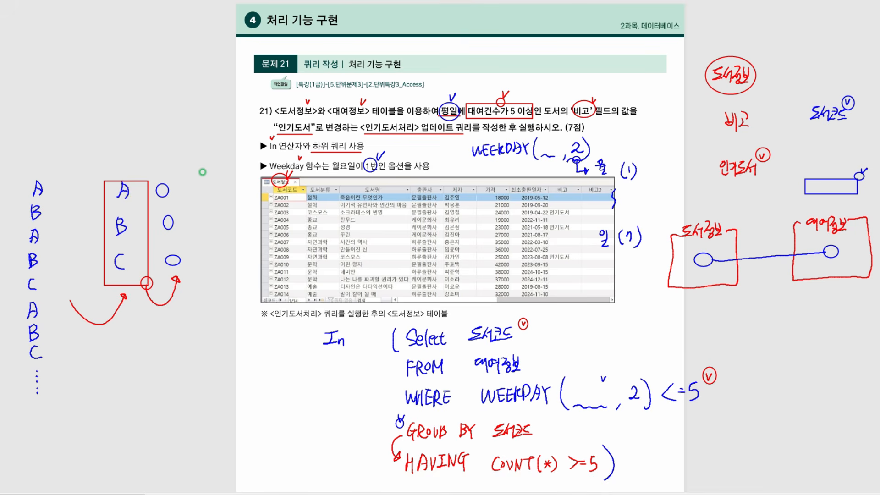
{"action": "left_click_drag", "start_coordinate": [528, 349], "coordinate": [530, 344]}
{"action": "left_click_drag", "start_coordinate": [479, 411], "coordinate": [644, 410]}
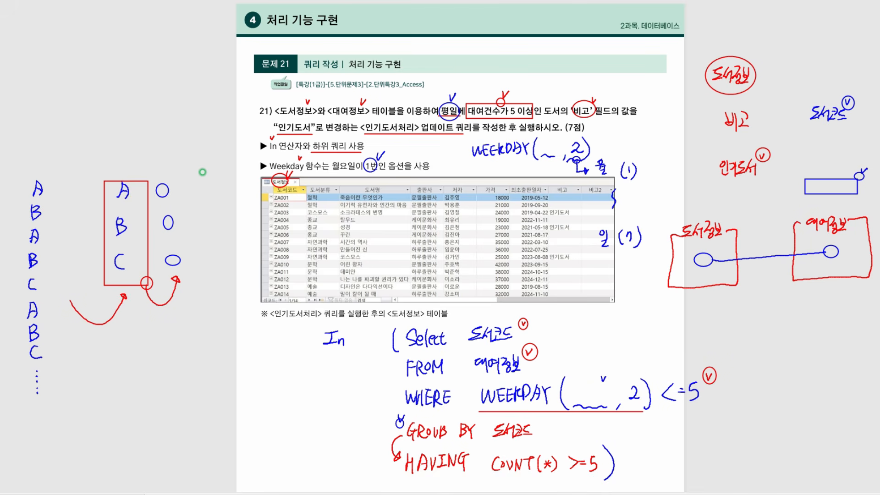
{"action": "left_click_drag", "start_coordinate": [641, 367], "coordinate": [646, 367]}
{"action": "left_click_drag", "start_coordinate": [663, 411], "coordinate": [695, 411]}
{"action": "left_click_drag", "start_coordinate": [538, 422], "coordinate": [540, 418]}
{"action": "left_click_drag", "start_coordinate": [594, 442], "coordinate": [600, 442]}
{"action": "mouse_move", "coordinate": [477, 316]}
{"action": "left_mouse_down"}
{"action": "mouse_move", "coordinate": [495, 316]}
{"action": "mouse_move", "coordinate": [529, 273]}
{"action": "mouse_move", "coordinate": [721, 196]}
{"action": "mouse_move", "coordinate": [806, 195]}
{"action": "mouse_move", "coordinate": [818, 181]}
{"action": "left_mouse_up"}
{"action": "left_click_drag", "start_coordinate": [820, 190], "coordinate": [834, 182]}
{"action": "left_click_drag", "start_coordinate": [836, 189], "coordinate": [843, 182]}
{"action": "left_click_drag", "start_coordinate": [843, 188], "coordinate": [850, 182]}
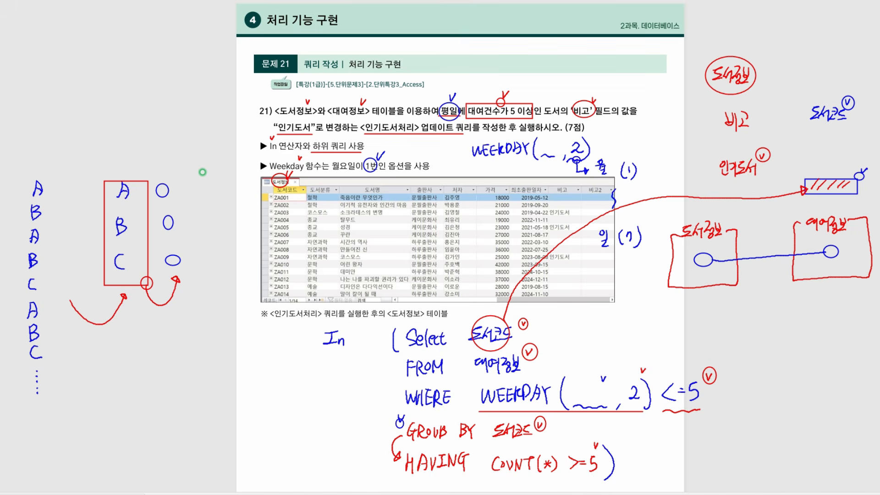
{"action": "mouse_move", "coordinate": [830, 95]}
{"action": "left_mouse_down"}
{"action": "mouse_move", "coordinate": [806, 117]}
{"action": "mouse_move", "coordinate": [846, 96]}
{"action": "left_mouse_up"}
{"action": "mouse_move", "coordinate": [708, 102]}
{"action": "left_mouse_down"}
{"action": "mouse_move", "coordinate": [758, 176]}
{"action": "mouse_move", "coordinate": [775, 185]}
{"action": "left_mouse_up"}
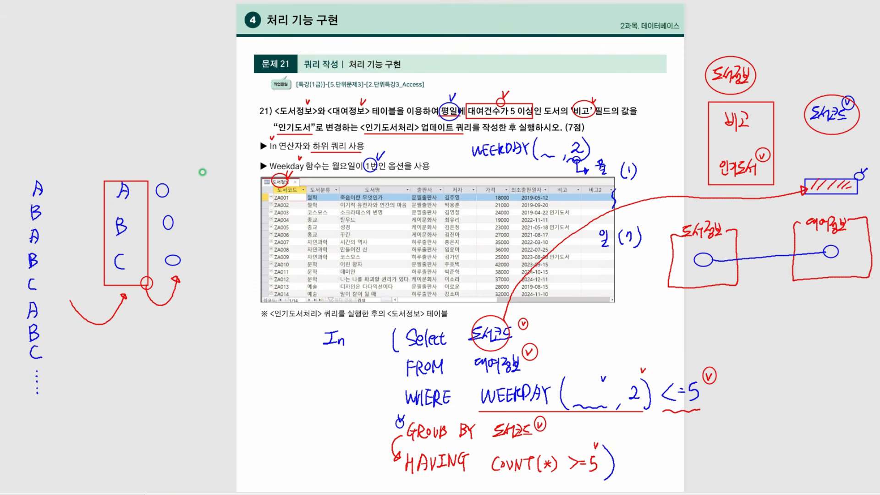
{"action": "mouse_move", "coordinate": [864, 362]}
{"action": "left_mouse_down"}
{"action": "mouse_move", "coordinate": [857, 369]}
{"action": "mouse_move", "coordinate": [864, 362]}
{"action": "left_mouse_up"}
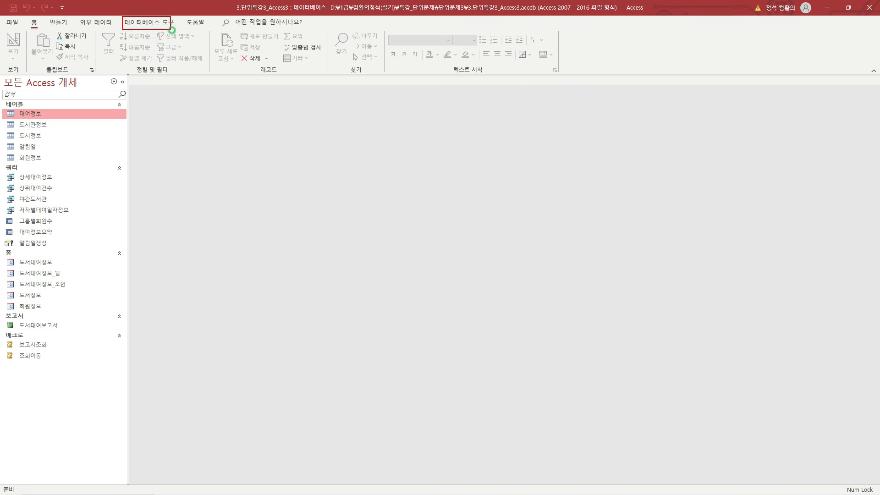
Examine how 대여정보 and 도서정보 are related through 도서코드 in the relationships diagram and close it.
{"action": "left_click", "coordinate": [152, 22]}
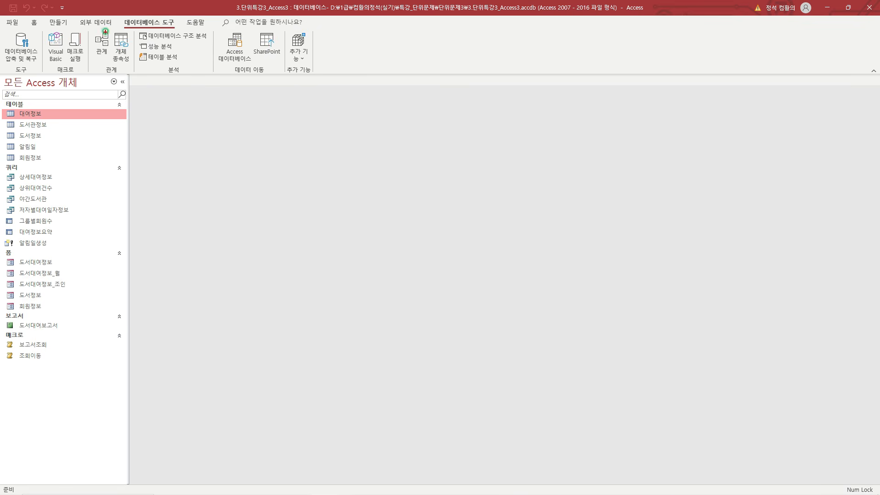
{"action": "left_click", "coordinate": [107, 43]}
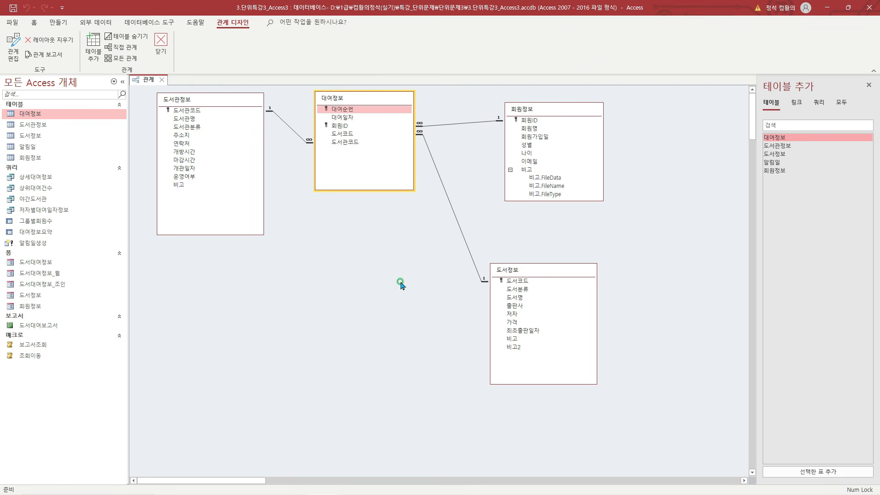
{"action": "left_click_drag", "start_coordinate": [316, 88], "coordinate": [350, 107]}
{"action": "left_click_drag", "start_coordinate": [490, 261], "coordinate": [526, 278]}
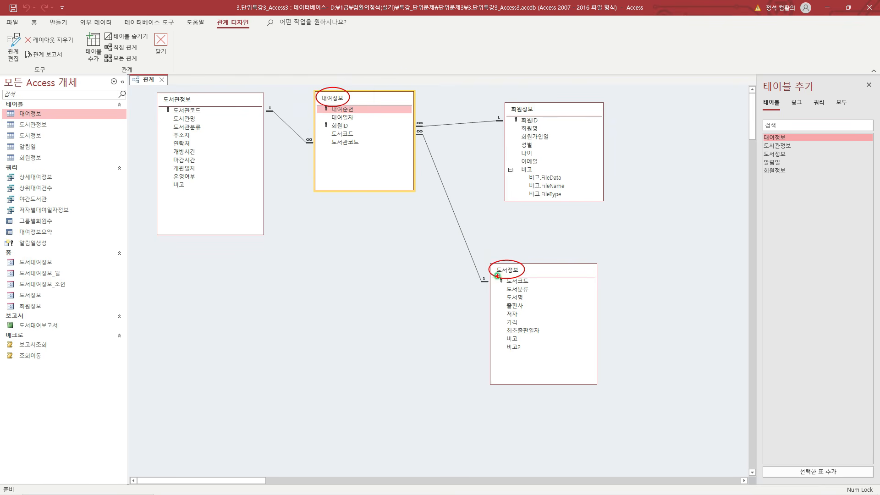
{"action": "left_click_drag", "start_coordinate": [498, 276], "coordinate": [533, 286]}
{"action": "left_click_drag", "start_coordinate": [330, 130], "coordinate": [364, 139]}
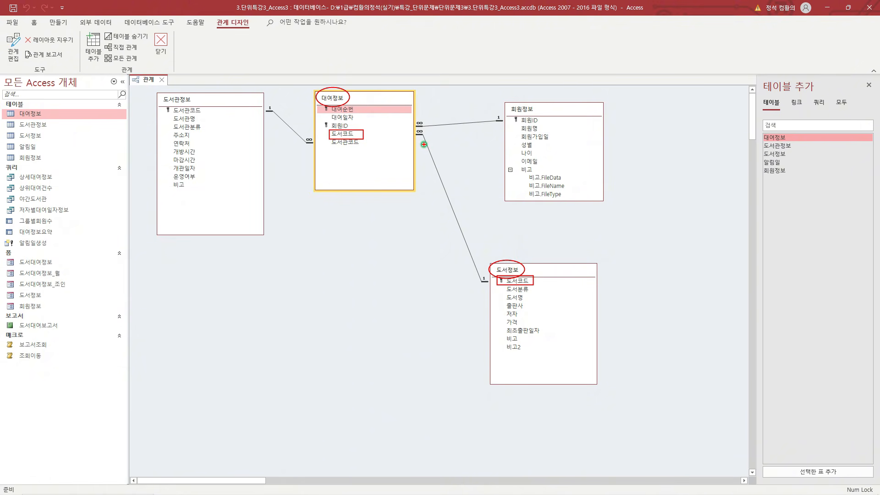
{"action": "key", "text": "Escape"}
{"action": "left_click", "coordinate": [161, 79]}
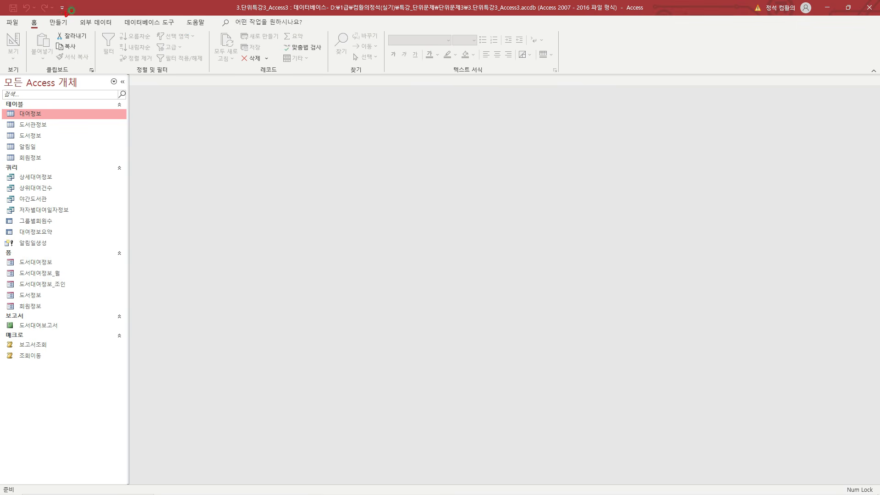
Create a new query design containing the 도서정보 table, enlarge its field list, and make it an update query.
{"action": "left_click", "coordinate": [58, 22]}
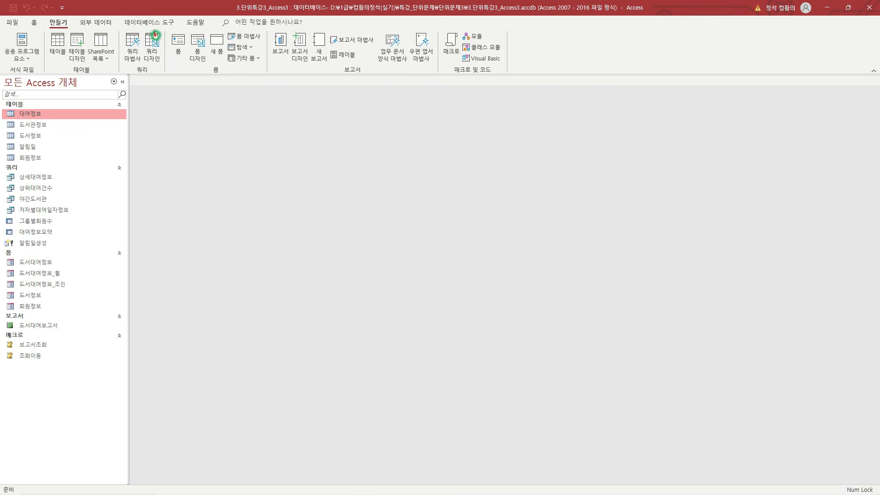
{"action": "left_click", "coordinate": [151, 50]}
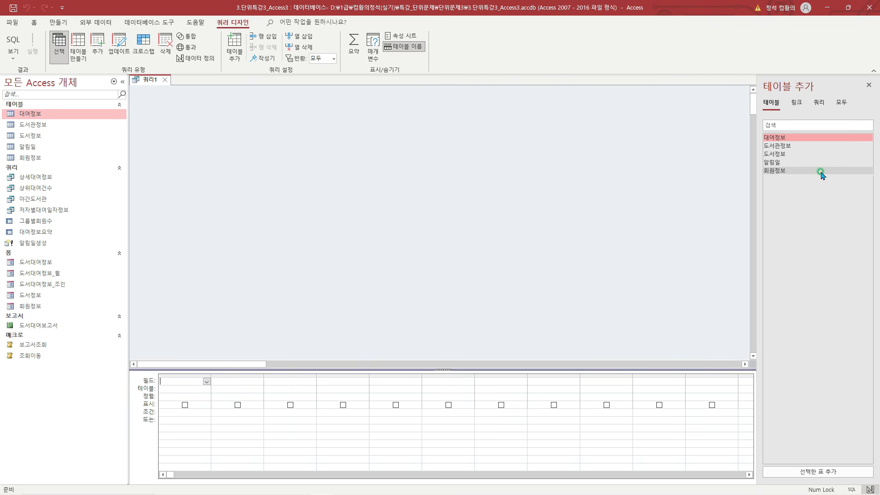
{"action": "double_click", "coordinate": [775, 154]}
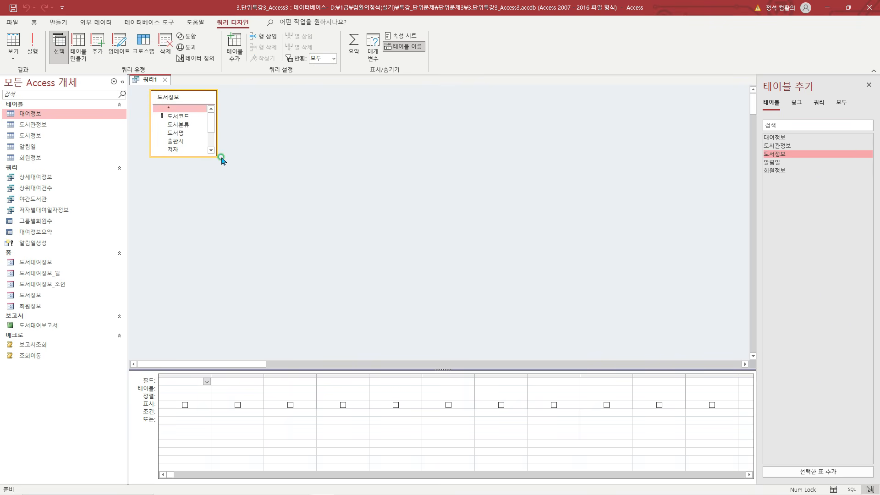
{"action": "left_click_drag", "start_coordinate": [216, 156], "coordinate": [228, 177]}
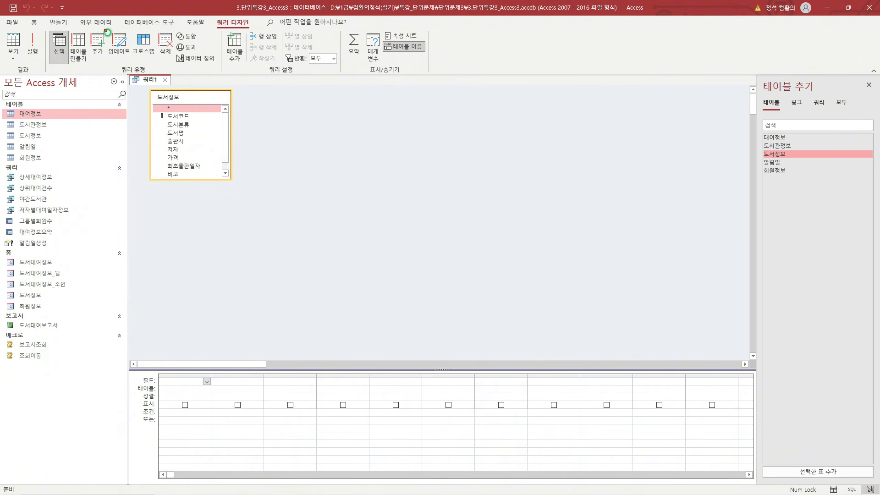
{"action": "left_click", "coordinate": [120, 45]}
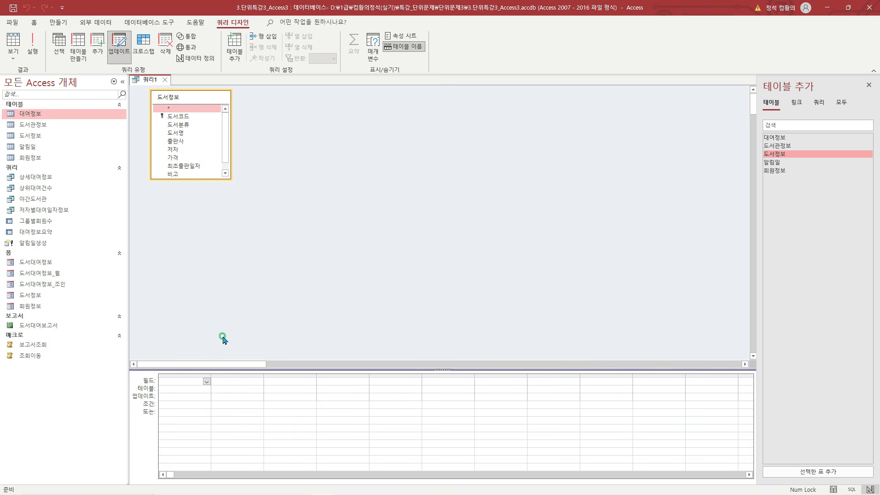
Add the 비고 field with the update value "인기도서" and place the 도서코드 field in the next column.
{"action": "left_click_drag", "start_coordinate": [191, 173], "coordinate": [199, 435]}
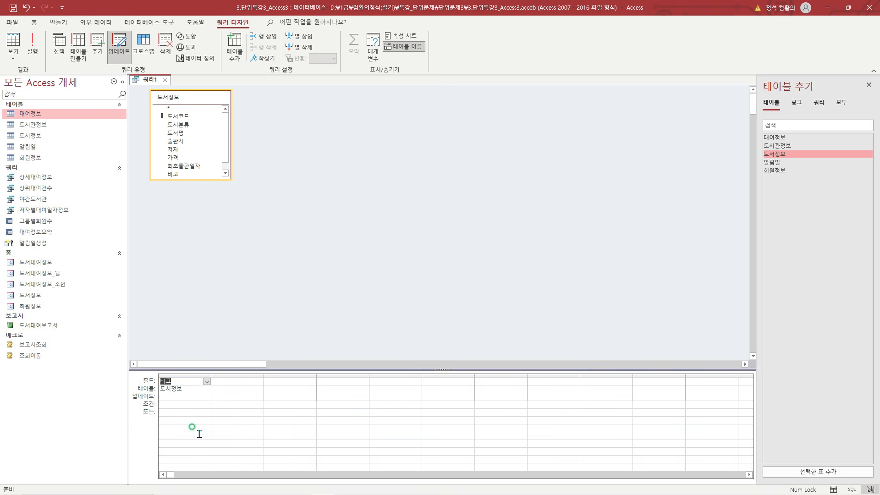
{"action": "left_click", "coordinate": [166, 396]}
{"action": "type", "text": "\"인기도서\""}
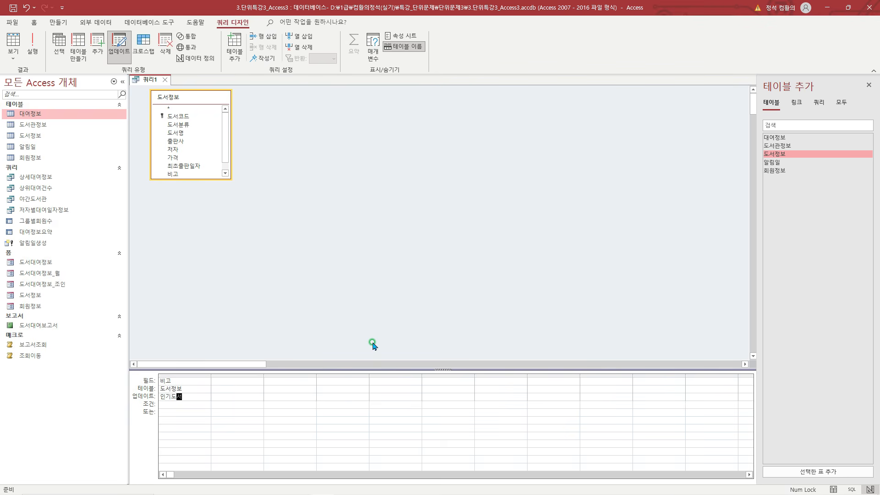
{"action": "key", "text": "Tab"}
{"action": "double_click", "coordinate": [192, 116]}
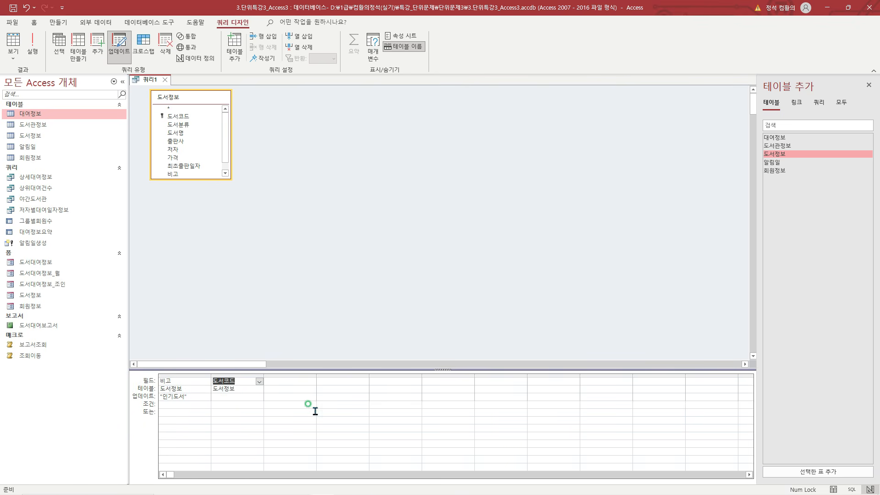
Open the 대여정보 table, examine its 도서코드 and 대여일자 columns, and return to the update query design.
{"action": "left_click", "coordinate": [235, 403]}
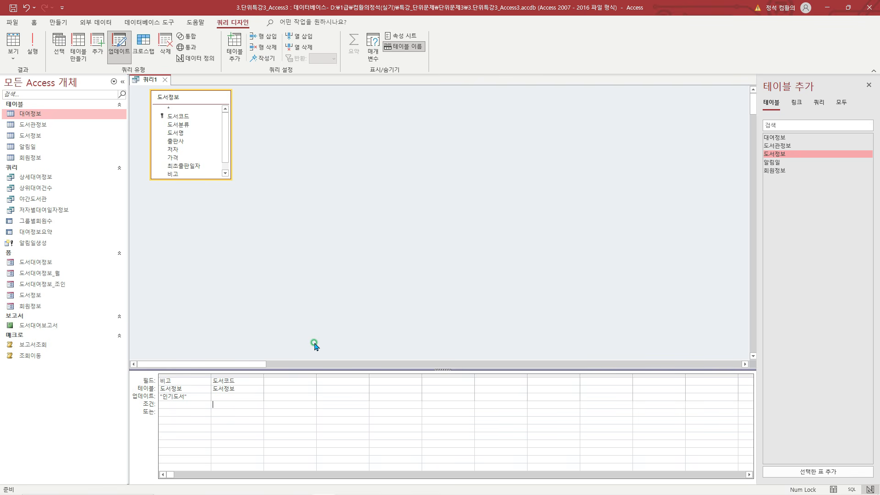
{"action": "double_click", "coordinate": [53, 115]}
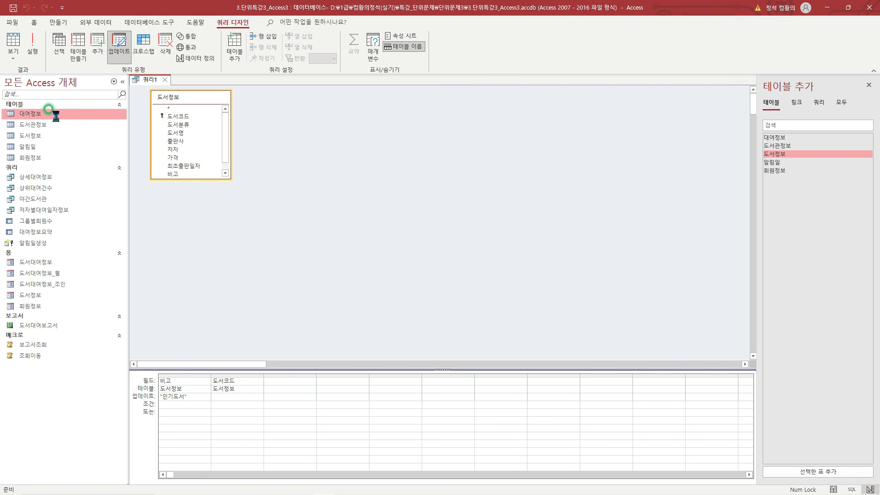
{"action": "left_click", "coordinate": [163, 101]}
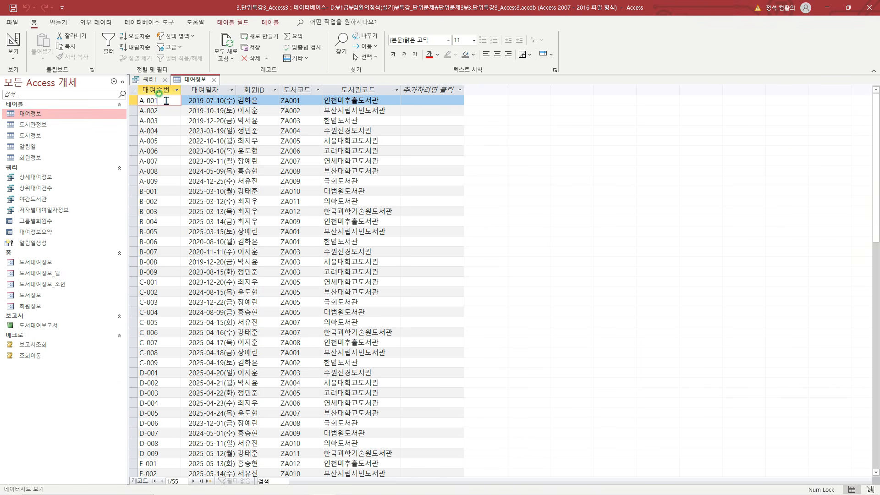
{"action": "left_click", "coordinate": [310, 100]}
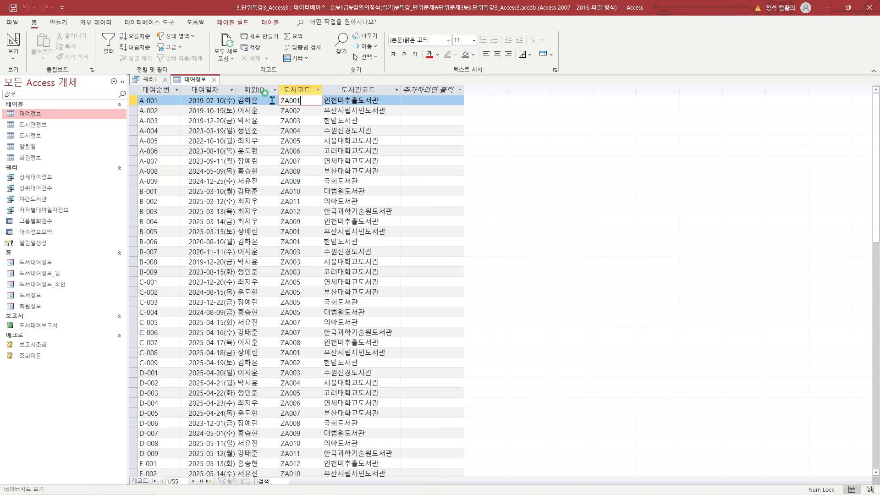
{"action": "left_click", "coordinate": [192, 101]}
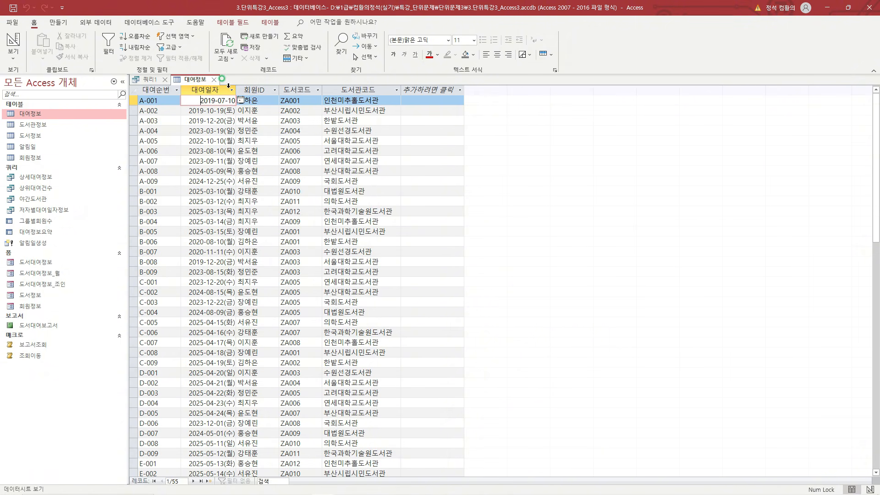
{"action": "left_click", "coordinate": [140, 79]}
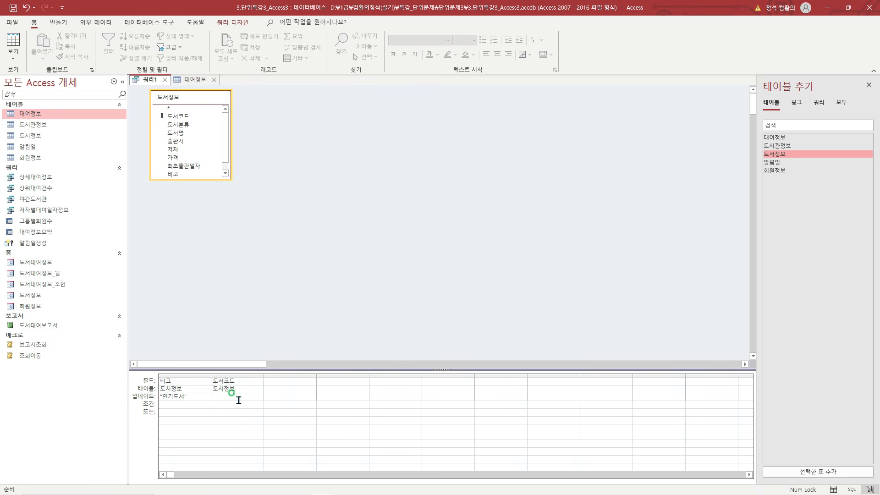
Begin the 도서코드 criterion in the enlarged editor with In (Select 도서코드 From 대여정보 Where Weekday(대여일자,2)<=5.
{"action": "key", "text": "shift+F2"}
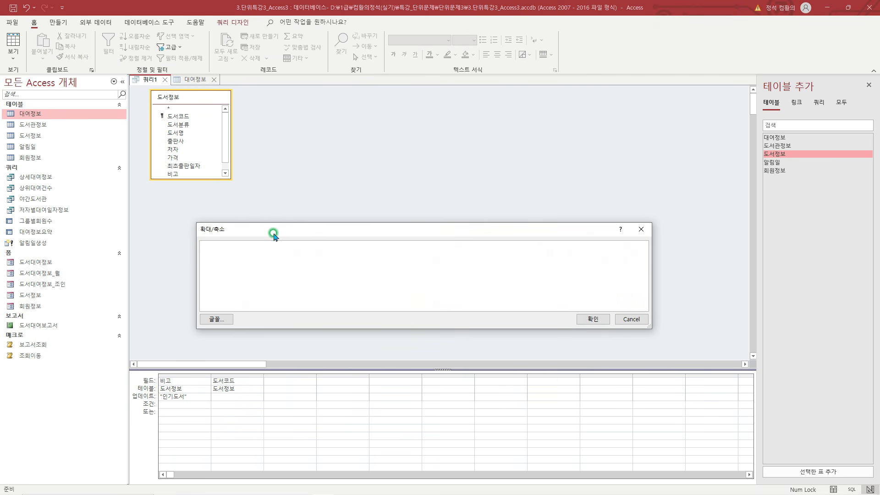
{"action": "type", "text": "In (Select 도서콛"}
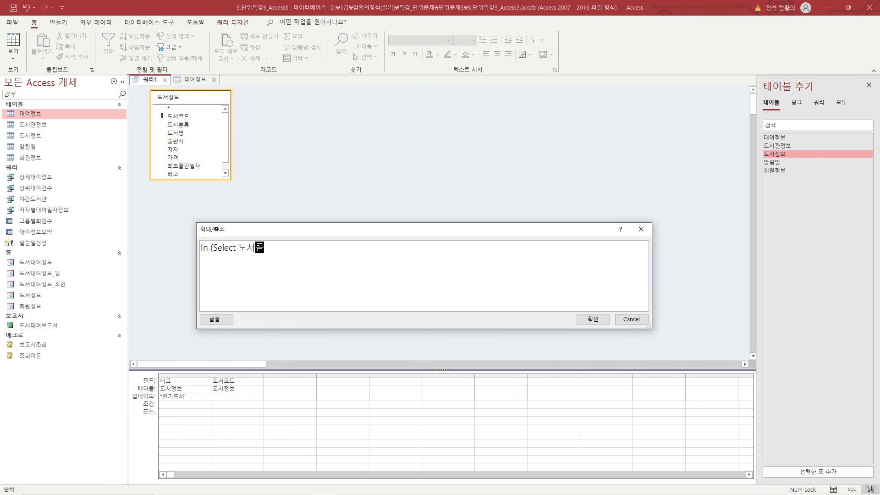
{"action": "type", "text": "드 From 대여정보"}
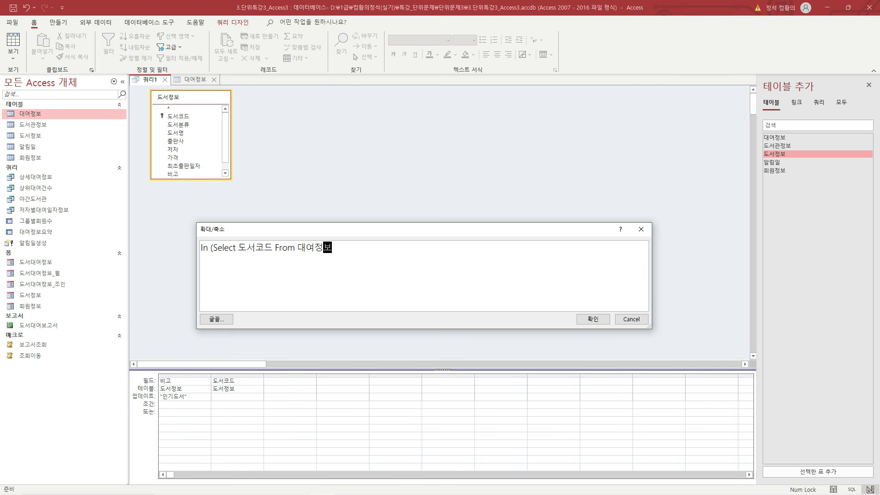
{"action": "type", "text": " Where Weekday("}
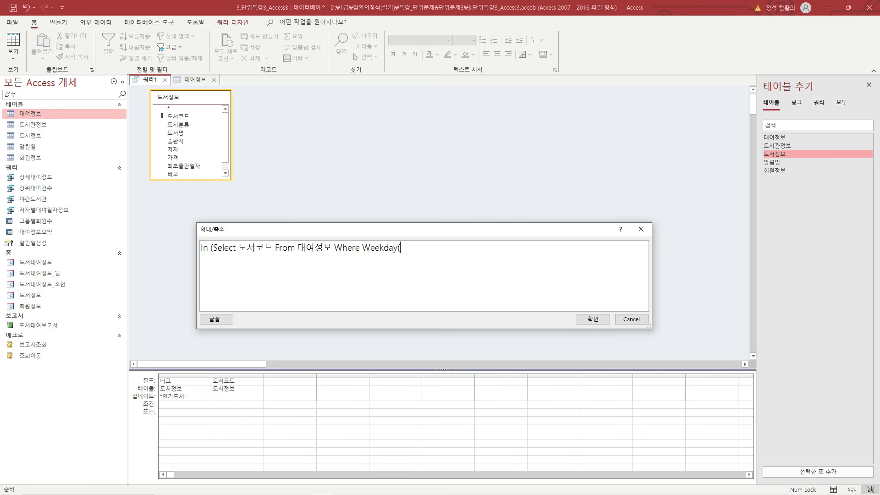
{"action": "type", "text": "["}
{"action": "type", "text": "대여일자,"}
{"action": "type", "text": "2"}
{"action": "type", "text": ")"}
{"action": "type", "text": "<=5"}
{"action": "left_click_drag", "start_coordinate": [377, 250], "coordinate": [464, 258]}
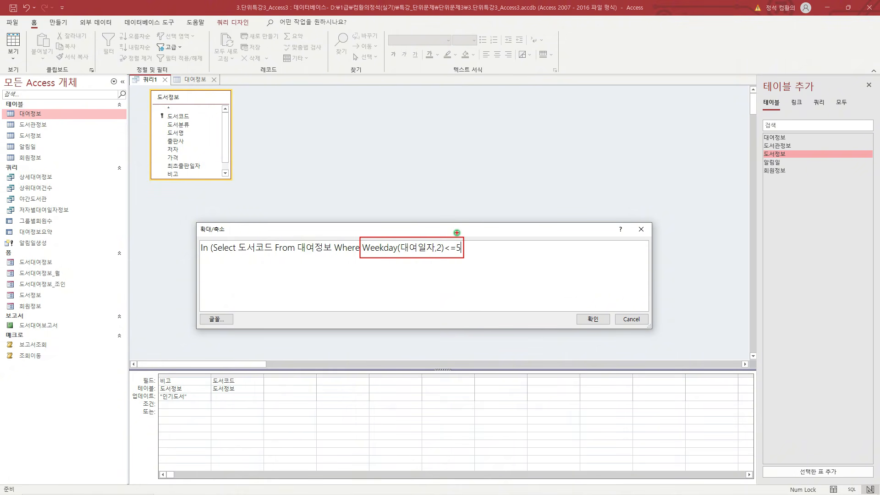
{"action": "left_click_drag", "start_coordinate": [459, 233], "coordinate": [467, 230]}
{"action": "right_click", "coordinate": [479, 245]}
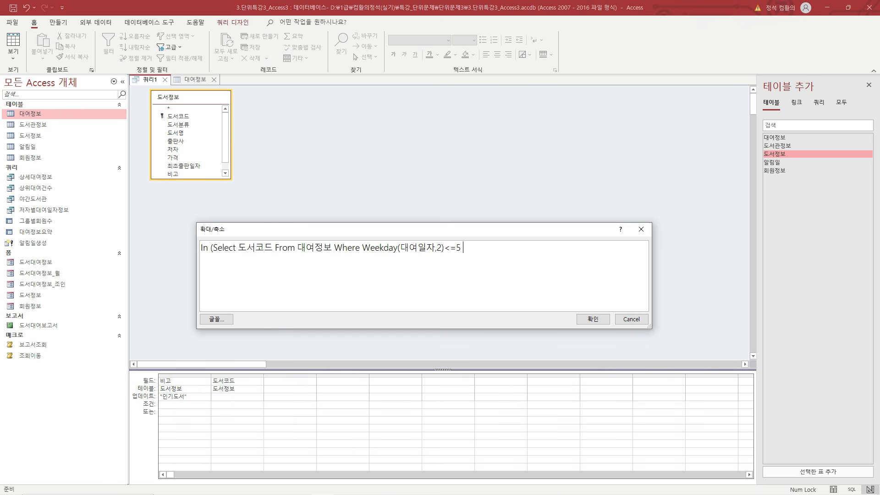
Complete the 도서코드 criterion with Group By 도서코드 Having Count(*) >=5), accept it, and widen the column to fit.
{"action": "type", "text": "Group By 도서코드 Having C"}
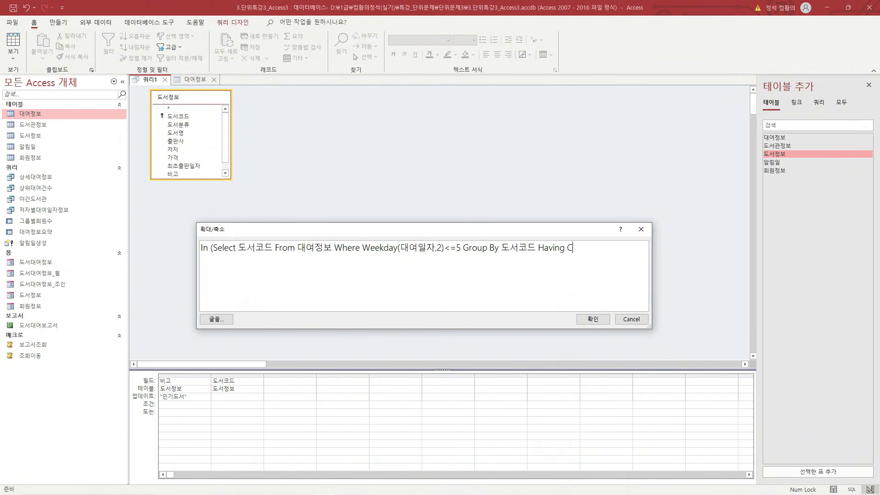
{"action": "type", "text": "ount(*) >=5)"}
{"action": "left_click", "coordinate": [592, 318]}
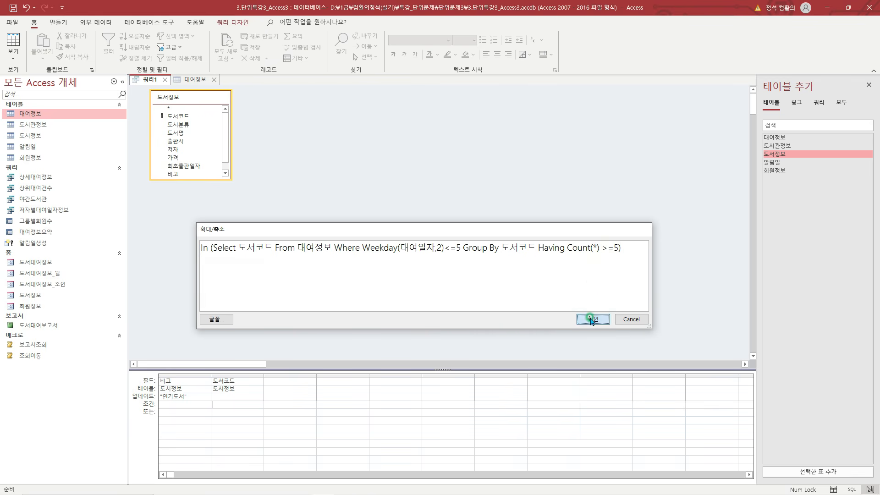
{"action": "double_click", "coordinate": [264, 377]}
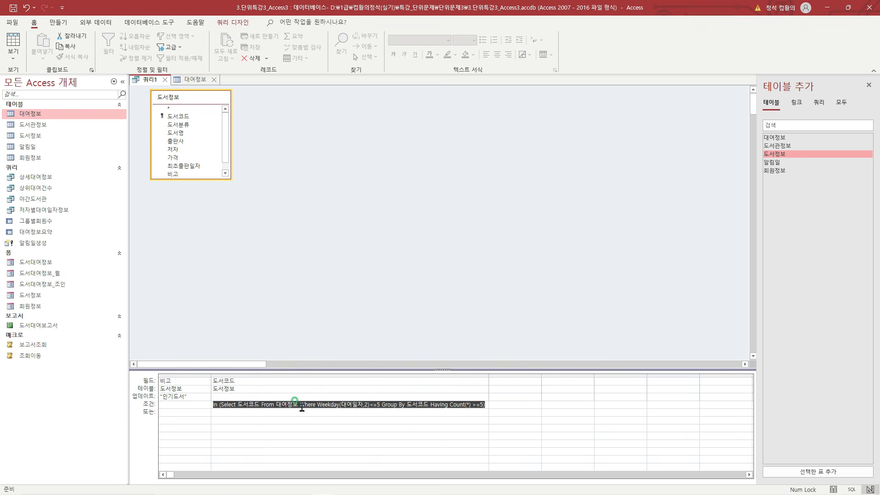
{"action": "left_click", "coordinate": [268, 413]}
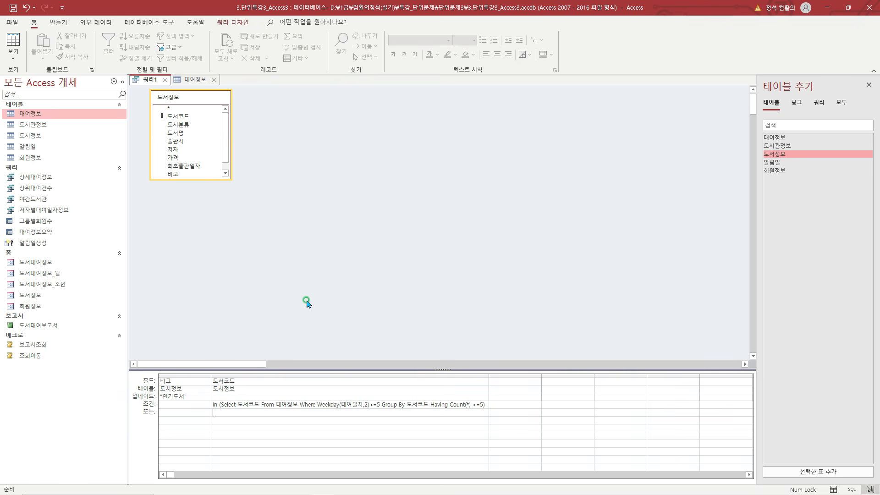
Run the update query and accept updating the records.
{"action": "left_click", "coordinate": [234, 16]}
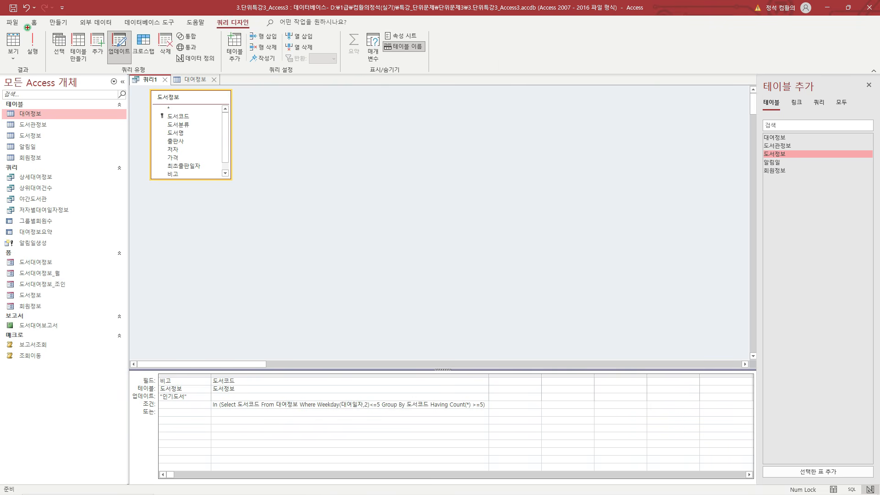
{"action": "left_click", "coordinate": [44, 59]}
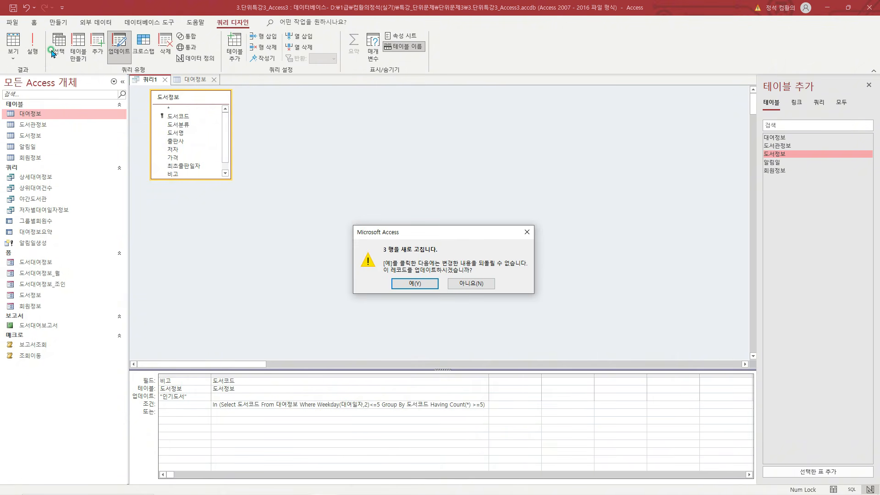
{"action": "mouse_move", "coordinate": [389, 240]}
{"action": "left_mouse_down"}
{"action": "mouse_move", "coordinate": [382, 247]}
{"action": "mouse_move", "coordinate": [395, 255]}
{"action": "mouse_move", "coordinate": [400, 234]}
{"action": "left_mouse_up"}
{"action": "left_click_drag", "start_coordinate": [420, 273], "coordinate": [427, 270]}
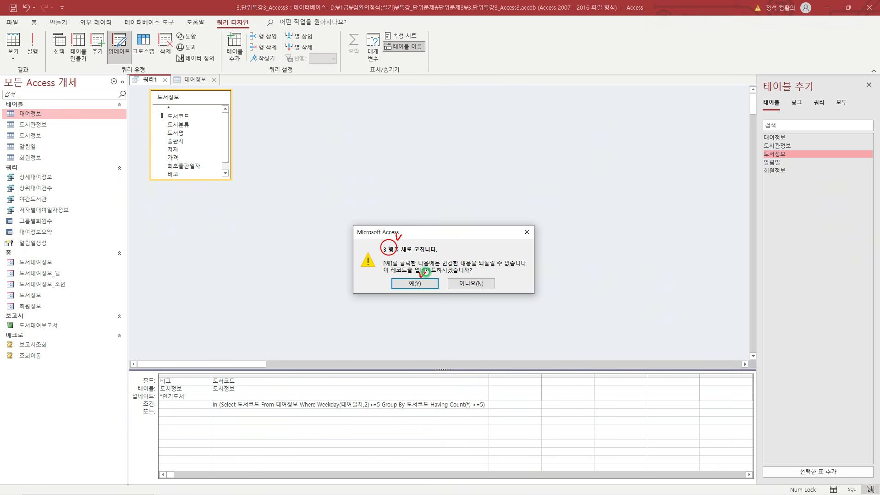
{"action": "left_click", "coordinate": [422, 283]}
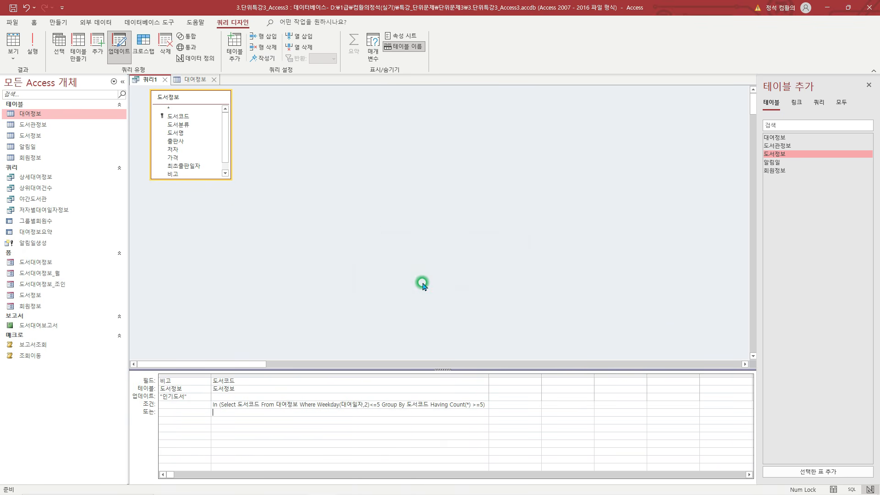
Open the 도서정보 table, turn off its filter, review the 비고 values in all records, and close the table.
{"action": "double_click", "coordinate": [65, 137]}
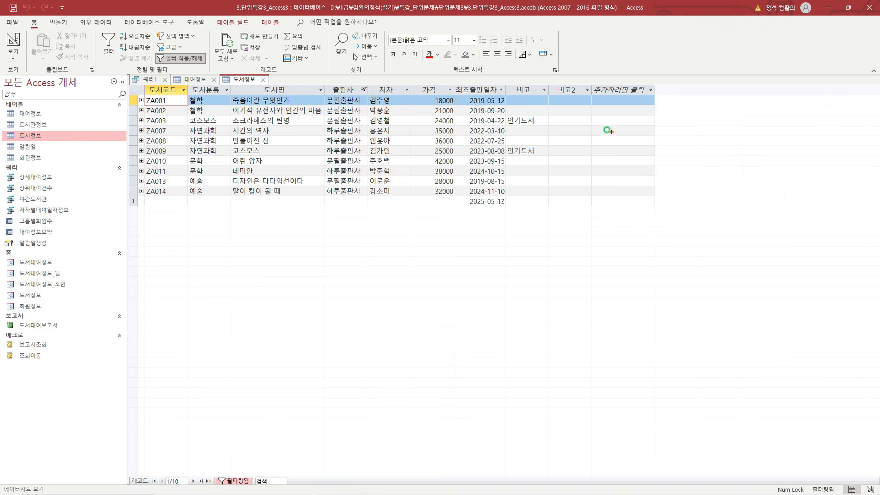
{"action": "left_click_drag", "start_coordinate": [538, 115], "coordinate": [543, 112]}
{"action": "left_click_drag", "start_coordinate": [538, 145], "coordinate": [544, 142]}
{"action": "left_click_drag", "start_coordinate": [358, 87], "coordinate": [374, 76]}
{"action": "key", "text": "Escape"}
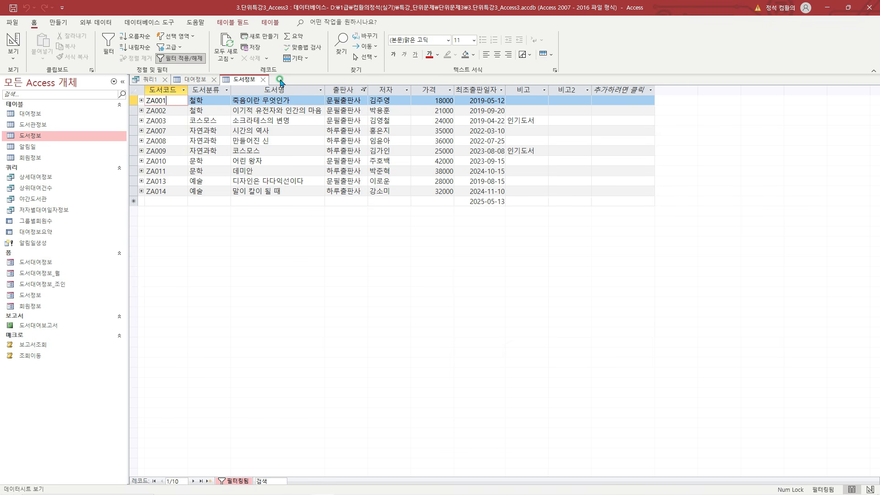
{"action": "left_click", "coordinate": [179, 57]}
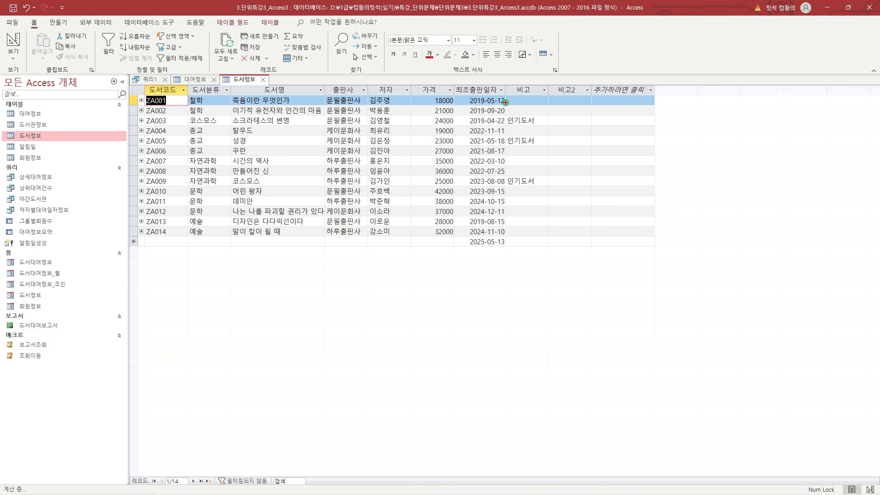
{"action": "left_click_drag", "start_coordinate": [504, 94], "coordinate": [550, 241]}
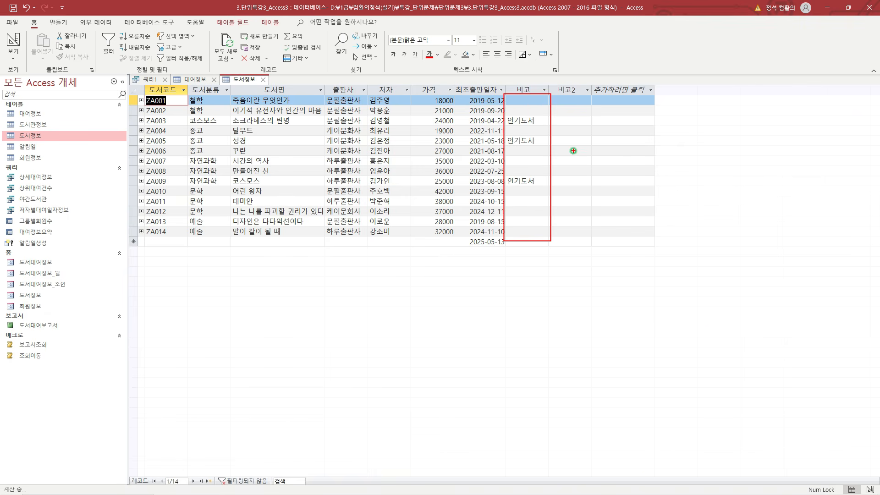
{"action": "key", "text": "Escape"}
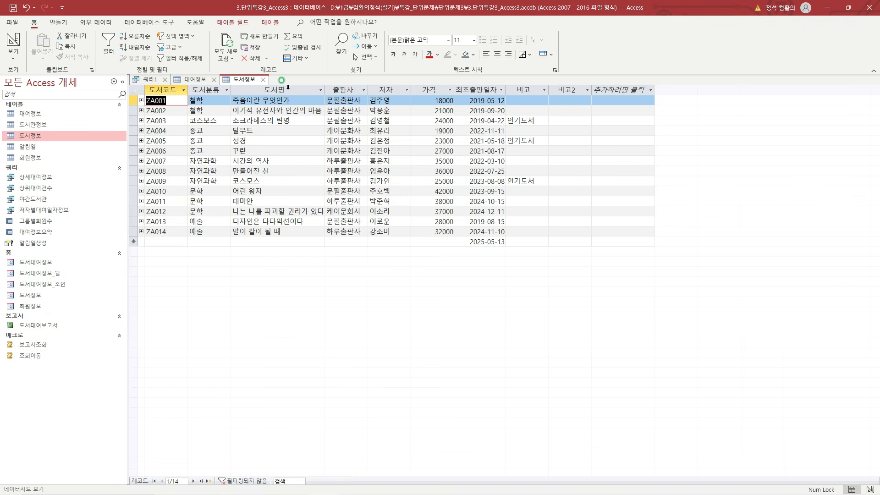
{"action": "left_click", "coordinate": [263, 80]}
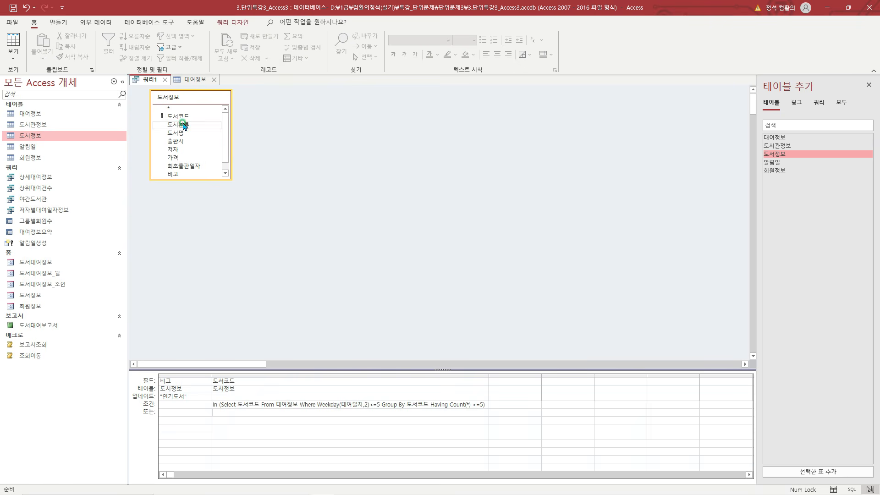
Save the update query as 인기도서처리.
{"action": "right_click", "coordinate": [146, 80]}
{"action": "left_click", "coordinate": [161, 88]}
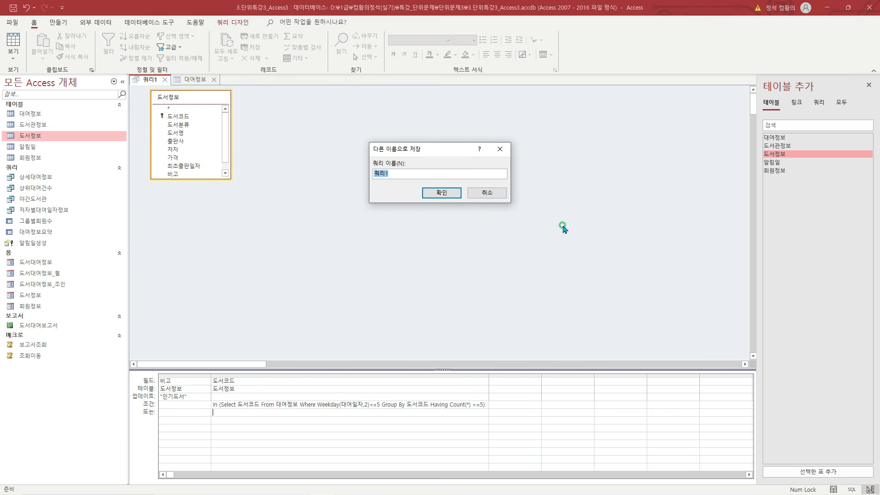
{"action": "type", "text": "인기도서처리"}
{"action": "key", "text": "Return"}
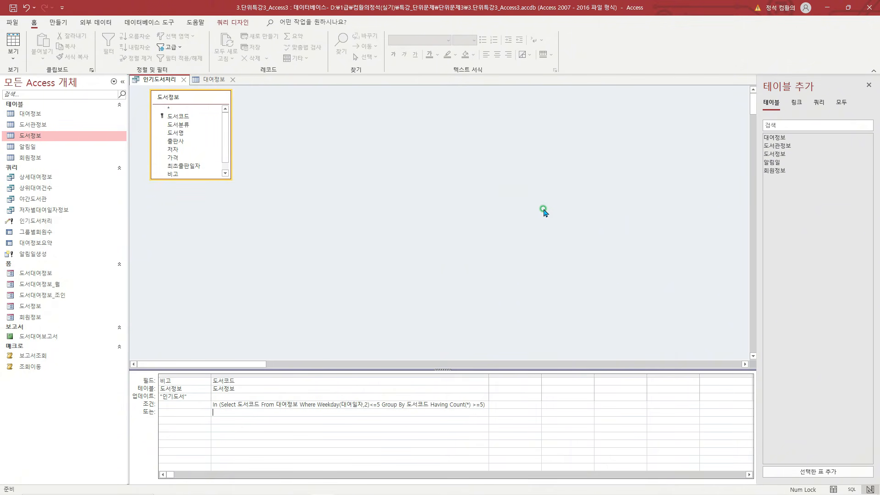
{"action": "mouse_move", "coordinate": [3, 216]}
{"action": "left_mouse_down"}
{"action": "mouse_move", "coordinate": [60, 228]}
{"action": "mouse_move", "coordinate": [66, 206]}
{"action": "left_mouse_up"}
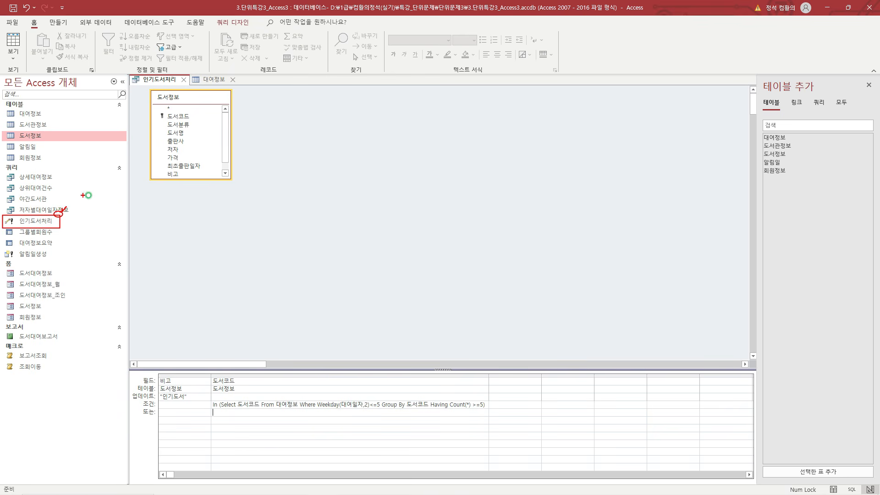
{"action": "key", "text": "Escape"}
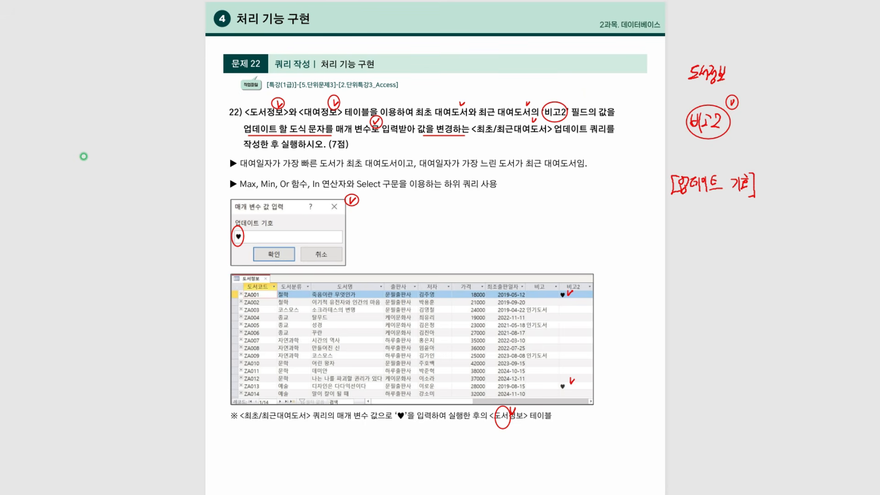
{"action": "left_click_drag", "start_coordinate": [826, 112], "coordinate": [834, 111]}
{"action": "left_click_drag", "start_coordinate": [826, 112], "coordinate": [834, 124]}
{"action": "mouse_move", "coordinate": [838, 113]}
{"action": "left_mouse_down"}
{"action": "mouse_move", "coordinate": [835, 123]}
{"action": "mouse_move", "coordinate": [844, 116]}
{"action": "left_mouse_up"}
{"action": "mouse_move", "coordinate": [845, 114]}
{"action": "left_mouse_down"}
{"action": "mouse_move", "coordinate": [844, 126]}
{"action": "mouse_move", "coordinate": [853, 119]}
{"action": "left_mouse_up"}
{"action": "left_click_drag", "start_coordinate": [849, 116], "coordinate": [856, 122]}
{"action": "mouse_move", "coordinate": [864, 111]}
{"action": "left_mouse_down"}
{"action": "mouse_move", "coordinate": [865, 121]}
{"action": "mouse_move", "coordinate": [870, 98]}
{"action": "left_mouse_up"}
{"action": "mouse_move", "coordinate": [867, 93]}
{"action": "left_mouse_down"}
{"action": "mouse_move", "coordinate": [861, 104]}
{"action": "mouse_move", "coordinate": [872, 94]}
{"action": "left_mouse_up"}
{"action": "left_click_drag", "start_coordinate": [801, 209], "coordinate": [867, 234]}
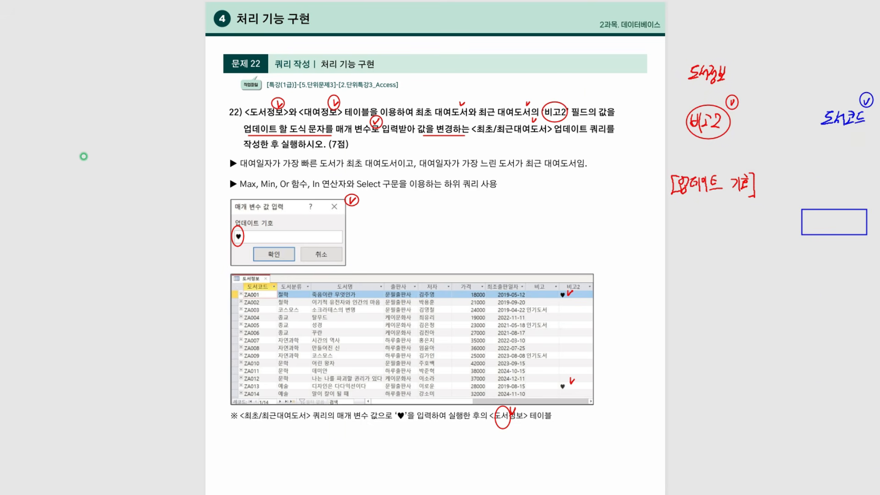
{"action": "left_click_drag", "start_coordinate": [873, 197], "coordinate": [873, 197]}
{"action": "mouse_move", "coordinate": [242, 170]}
{"action": "left_mouse_down"}
{"action": "mouse_move", "coordinate": [363, 169]}
{"action": "mouse_move", "coordinate": [365, 148]}
{"action": "left_mouse_up"}
{"action": "left_click_drag", "start_coordinate": [419, 151], "coordinate": [409, 177]}
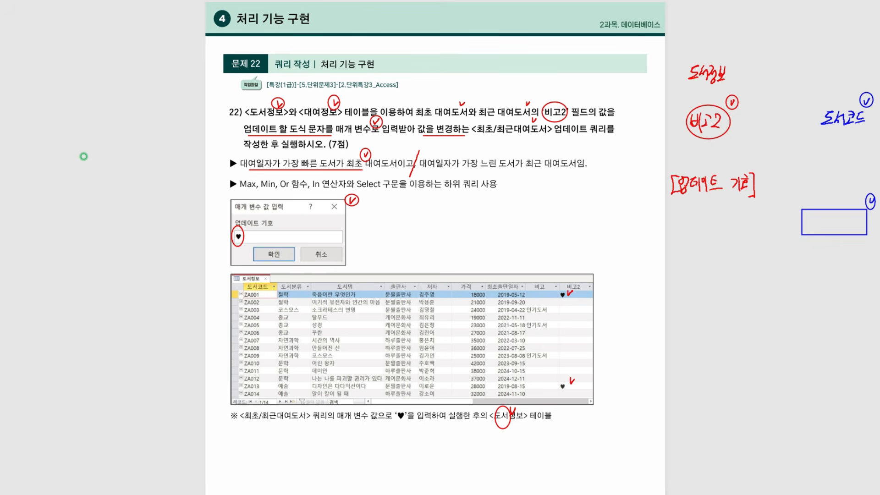
{"action": "mouse_move", "coordinate": [476, 169]}
{"action": "left_mouse_down"}
{"action": "mouse_move", "coordinate": [567, 168]}
{"action": "mouse_move", "coordinate": [556, 148]}
{"action": "left_mouse_up"}
{"action": "left_click_drag", "start_coordinate": [249, 180], "coordinate": [253, 175]}
{"action": "left_click_drag", "start_coordinate": [265, 173], "coordinate": [398, 189]}
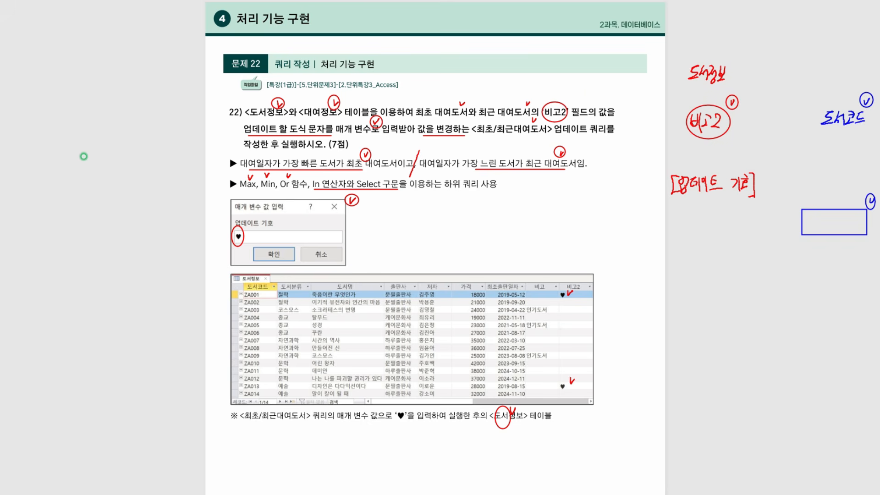
{"action": "mouse_move", "coordinate": [602, 248]}
{"action": "left_mouse_down"}
{"action": "mouse_move", "coordinate": [615, 246]}
{"action": "mouse_move", "coordinate": [608, 258]}
{"action": "left_mouse_up"}
{"action": "left_click_drag", "start_coordinate": [600, 261], "coordinate": [614, 257]}
{"action": "mouse_move", "coordinate": [654, 237]}
{"action": "left_mouse_down"}
{"action": "mouse_move", "coordinate": [649, 262]}
{"action": "mouse_move", "coordinate": [681, 255]}
{"action": "left_mouse_up"}
{"action": "left_click_drag", "start_coordinate": [681, 255], "coordinate": [687, 244]}
{"action": "mouse_move", "coordinate": [696, 244]}
{"action": "left_mouse_down"}
{"action": "mouse_move", "coordinate": [696, 255]}
{"action": "mouse_move", "coordinate": [707, 242]}
{"action": "left_mouse_up"}
{"action": "mouse_move", "coordinate": [701, 244]}
{"action": "left_mouse_down"}
{"action": "mouse_move", "coordinate": [702, 256]}
{"action": "mouse_move", "coordinate": [743, 253]}
{"action": "left_mouse_up"}
{"action": "left_click_drag", "start_coordinate": [742, 246], "coordinate": [748, 259]}
{"action": "left_click_drag", "start_coordinate": [752, 242], "coordinate": [767, 254]}
{"action": "mouse_move", "coordinate": [659, 273]}
{"action": "left_mouse_down"}
{"action": "mouse_move", "coordinate": [658, 288]}
{"action": "mouse_move", "coordinate": [674, 287]}
{"action": "left_mouse_up"}
{"action": "left_click_drag", "start_coordinate": [676, 280], "coordinate": [690, 290]}
{"action": "left_click_drag", "start_coordinate": [721, 272], "coordinate": [734, 279]}
{"action": "mouse_move", "coordinate": [735, 271]}
{"action": "left_mouse_down"}
{"action": "mouse_move", "coordinate": [736, 289]}
{"action": "mouse_move", "coordinate": [747, 273]}
{"action": "left_mouse_up"}
{"action": "left_click_drag", "start_coordinate": [743, 271], "coordinate": [750, 287]}
{"action": "left_click_drag", "start_coordinate": [752, 269], "coordinate": [759, 279]}
{"action": "mouse_move", "coordinate": [755, 280]}
{"action": "left_mouse_down"}
{"action": "mouse_move", "coordinate": [760, 288]}
{"action": "mouse_move", "coordinate": [768, 278]}
{"action": "left_mouse_up"}
{"action": "left_click_drag", "start_coordinate": [762, 285], "coordinate": [770, 288]}
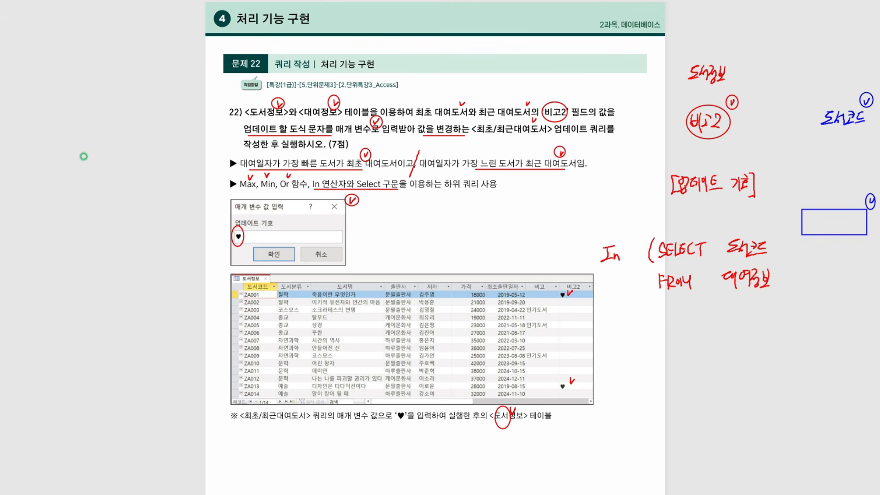
{"action": "left_click_drag", "start_coordinate": [652, 316], "coordinate": [665, 328]}
{"action": "mouse_move", "coordinate": [666, 321]}
{"action": "left_mouse_down"}
{"action": "mouse_move", "coordinate": [670, 330]}
{"action": "mouse_move", "coordinate": [681, 321]}
{"action": "left_mouse_up"}
{"action": "mouse_move", "coordinate": [680, 328]}
{"action": "left_mouse_down"}
{"action": "mouse_move", "coordinate": [686, 314]}
{"action": "mouse_move", "coordinate": [687, 326]}
{"action": "left_mouse_up"}
{"action": "mouse_move", "coordinate": [689, 311]}
{"action": "left_mouse_down"}
{"action": "mouse_move", "coordinate": [696, 311]}
{"action": "mouse_move", "coordinate": [689, 329]}
{"action": "left_mouse_up"}
{"action": "left_click_drag", "start_coordinate": [689, 321], "coordinate": [697, 320]}
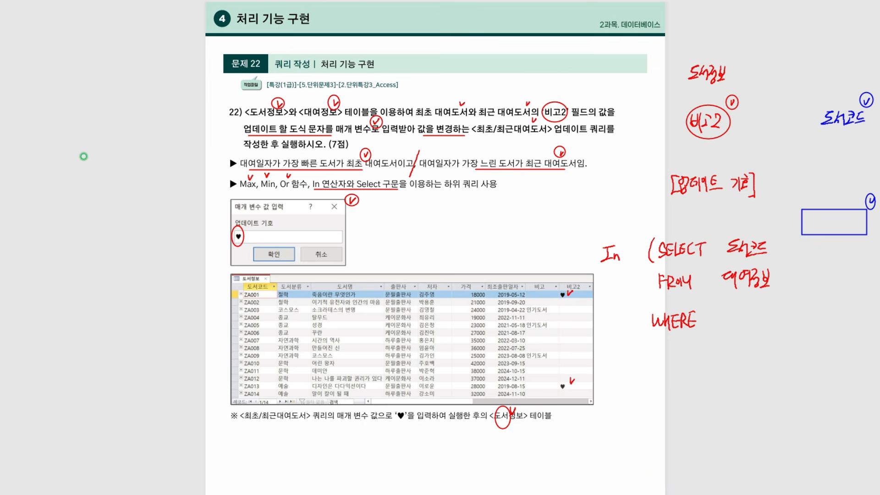
Circle 최초 and 최근 in the problem text, handwrite 대여일자 = min(대여일자) after WHERE, and underline the first 대여일자.
{"action": "mouse_move", "coordinate": [432, 103]}
{"action": "left_mouse_down"}
{"action": "mouse_move", "coordinate": [423, 115]}
{"action": "mouse_move", "coordinate": [433, 103]}
{"action": "left_mouse_up"}
{"action": "mouse_move", "coordinate": [495, 102]}
{"action": "left_mouse_down"}
{"action": "mouse_move", "coordinate": [485, 115]}
{"action": "mouse_move", "coordinate": [496, 102]}
{"action": "left_mouse_up"}
{"action": "mouse_move", "coordinate": [721, 319]}
{"action": "left_mouse_down"}
{"action": "mouse_move", "coordinate": [755, 315]}
{"action": "mouse_move", "coordinate": [752, 328]}
{"action": "mouse_move", "coordinate": [771, 327]}
{"action": "left_mouse_up"}
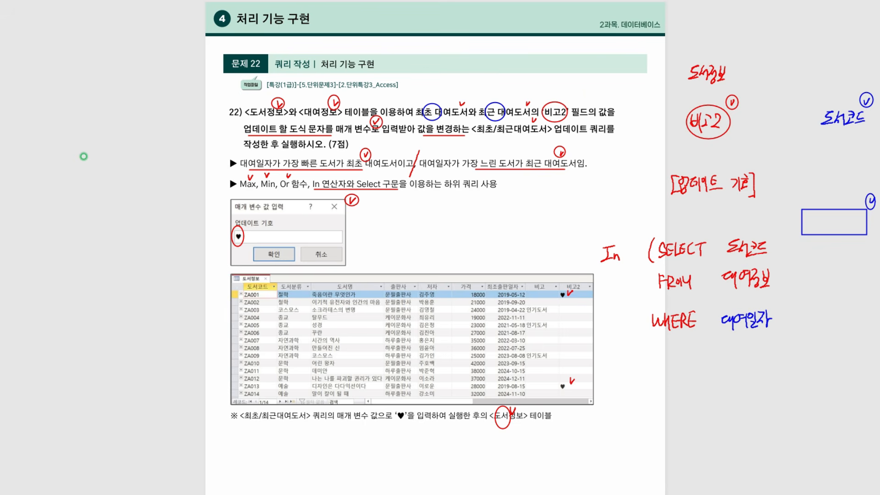
{"action": "left_click_drag", "start_coordinate": [791, 319], "coordinate": [801, 319]}
{"action": "left_click_drag", "start_coordinate": [791, 322], "coordinate": [825, 325]}
{"action": "mouse_move", "coordinate": [828, 324]}
{"action": "left_mouse_down"}
{"action": "mouse_move", "coordinate": [859, 316]}
{"action": "mouse_move", "coordinate": [869, 326]}
{"action": "mouse_move", "coordinate": [878, 316]}
{"action": "left_mouse_up"}
{"action": "scroll", "coordinate": [440, 248], "scroll_direction": "right", "scroll_amount": 1}
{"action": "mouse_move", "coordinate": [873, 317]}
{"action": "left_mouse_down"}
{"action": "mouse_move", "coordinate": [879, 324]}
{"action": "mouse_move", "coordinate": [850, 322]}
{"action": "mouse_move", "coordinate": [856, 316]}
{"action": "mouse_move", "coordinate": [856, 324]}
{"action": "mouse_move", "coordinate": [798, 297]}
{"action": "mouse_move", "coordinate": [797, 306]}
{"action": "left_mouse_up"}
{"action": "left_click_drag", "start_coordinate": [792, 299], "coordinate": [796, 304]}
{"action": "key", "text": "shift"}
{"action": "left_click_drag", "start_coordinate": [738, 334], "coordinate": [687, 334]}
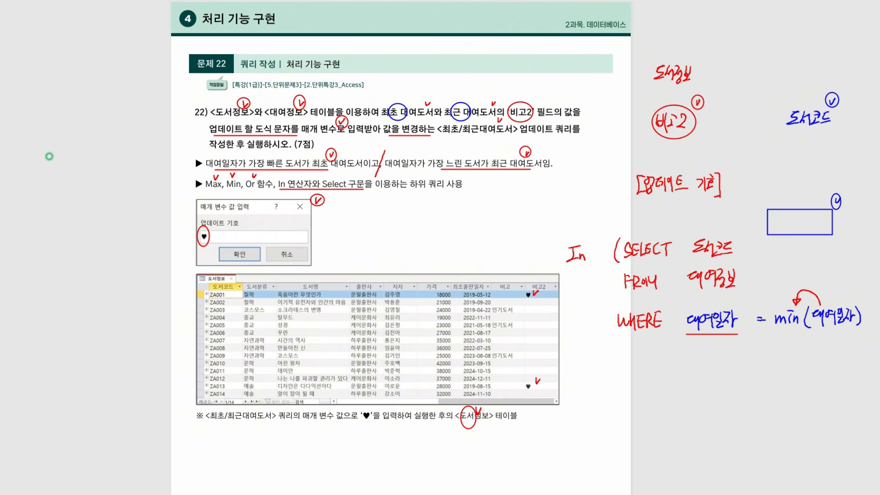
Mark 도서코드 with a circled check, circle WHERE, and underline min in the handwritten subquery.
{"action": "left_click_drag", "start_coordinate": [736, 235], "coordinate": [740, 230]}
{"action": "mouse_move", "coordinate": [651, 304]}
{"action": "left_mouse_down"}
{"action": "mouse_move", "coordinate": [622, 337]}
{"action": "mouse_move", "coordinate": [659, 321]}
{"action": "left_mouse_up"}
{"action": "left_click_drag", "start_coordinate": [657, 308], "coordinate": [664, 304]}
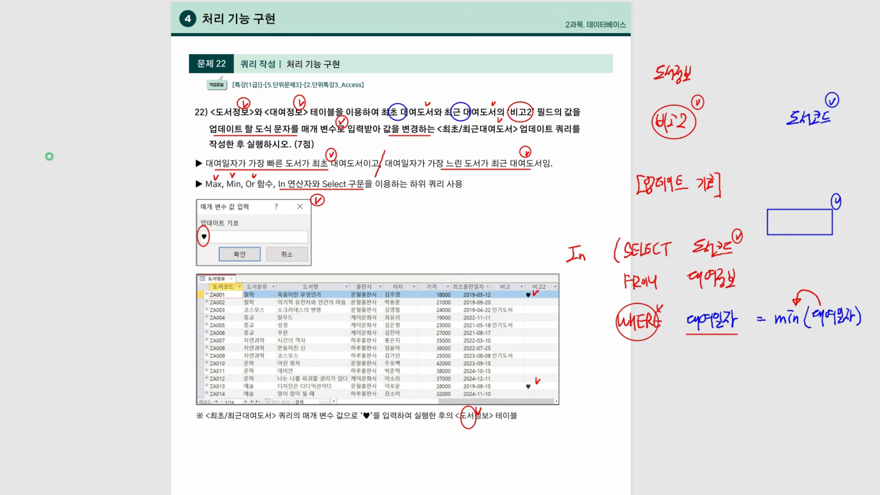
{"action": "left_click_drag", "start_coordinate": [771, 335], "coordinate": [797, 335]}
Handwrite the rewritten condition ⇒ WHERE 대여일자 = (SELECT with FROM 대여정보 beneath the original WHERE line.
{"action": "left_click_drag", "start_coordinate": [563, 365], "coordinate": [571, 366]}
{"action": "left_click_drag", "start_coordinate": [563, 370], "coordinate": [570, 375]}
{"action": "mouse_move", "coordinate": [586, 363]}
{"action": "left_mouse_down"}
{"action": "mouse_move", "coordinate": [591, 372]}
{"action": "mouse_move", "coordinate": [600, 362]}
{"action": "mouse_move", "coordinate": [599, 377]}
{"action": "left_mouse_up"}
{"action": "mouse_move", "coordinate": [602, 367]}
{"action": "left_mouse_down"}
{"action": "mouse_move", "coordinate": [609, 361]}
{"action": "mouse_move", "coordinate": [610, 373]}
{"action": "left_mouse_up"}
{"action": "mouse_move", "coordinate": [611, 362]}
{"action": "left_mouse_down"}
{"action": "mouse_move", "coordinate": [612, 379]}
{"action": "mouse_move", "coordinate": [627, 362]}
{"action": "mouse_move", "coordinate": [619, 376]}
{"action": "mouse_move", "coordinate": [627, 376]}
{"action": "left_mouse_up"}
{"action": "left_click_drag", "start_coordinate": [645, 366], "coordinate": [654, 372]}
{"action": "mouse_move", "coordinate": [656, 362]}
{"action": "left_mouse_down"}
{"action": "mouse_move", "coordinate": [656, 379]}
{"action": "mouse_move", "coordinate": [671, 376]}
{"action": "left_mouse_up"}
{"action": "left_click_drag", "start_coordinate": [677, 363], "coordinate": [687, 377]}
{"action": "left_click_drag", "start_coordinate": [684, 363], "coordinate": [694, 377]}
{"action": "left_click_drag", "start_coordinate": [694, 370], "coordinate": [716, 365]}
{"action": "mouse_move", "coordinate": [707, 371]}
{"action": "left_mouse_down"}
{"action": "mouse_move", "coordinate": [732, 377]}
{"action": "mouse_move", "coordinate": [762, 360]}
{"action": "mouse_move", "coordinate": [759, 371]}
{"action": "left_mouse_up"}
{"action": "mouse_move", "coordinate": [762, 359]}
{"action": "left_mouse_down"}
{"action": "mouse_move", "coordinate": [766, 371]}
{"action": "mouse_move", "coordinate": [782, 365]}
{"action": "left_mouse_up"}
{"action": "mouse_move", "coordinate": [785, 359]}
{"action": "left_mouse_down"}
{"action": "mouse_move", "coordinate": [779, 368]}
{"action": "mouse_move", "coordinate": [795, 356]}
{"action": "left_mouse_up"}
{"action": "left_click_drag", "start_coordinate": [790, 358], "coordinate": [790, 371]}
{"action": "left_click_drag", "start_coordinate": [742, 385], "coordinate": [742, 401]}
{"action": "left_click_drag", "start_coordinate": [741, 385], "coordinate": [751, 383]}
{"action": "left_click_drag", "start_coordinate": [743, 393], "coordinate": [751, 400]}
{"action": "mouse_move", "coordinate": [751, 386]}
{"action": "left_mouse_down"}
{"action": "mouse_move", "coordinate": [757, 397]}
{"action": "mouse_move", "coordinate": [814, 387]}
{"action": "mouse_move", "coordinate": [820, 394]}
{"action": "left_mouse_up"}
{"action": "mouse_move", "coordinate": [824, 383]}
{"action": "left_mouse_down"}
{"action": "mouse_move", "coordinate": [824, 397]}
{"action": "mouse_move", "coordinate": [833, 395]}
{"action": "left_mouse_up"}
{"action": "left_click_drag", "start_coordinate": [840, 383], "coordinate": [843, 382]}
{"action": "mouse_move", "coordinate": [841, 384]}
{"action": "left_mouse_down"}
{"action": "mouse_move", "coordinate": [836, 394]}
{"action": "mouse_move", "coordinate": [847, 393]}
{"action": "left_mouse_up"}
{"action": "left_click_drag", "start_coordinate": [844, 397], "coordinate": [851, 395]}
{"action": "left_click_drag", "start_coordinate": [857, 384], "coordinate": [854, 402]}
{"action": "left_click_drag", "start_coordinate": [847, 403], "coordinate": [861, 401]}
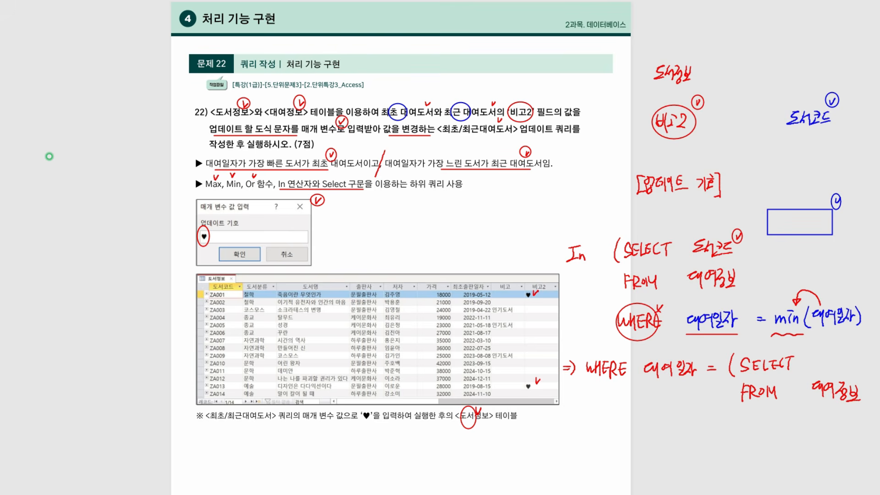
Add min(대여일자) after the inner SELECT, close the parenthesis, check 대여정보, and draw an arrow from 대여일자 to min.
{"action": "left_click_drag", "start_coordinate": [814, 355], "coordinate": [837, 365]}
{"action": "mouse_move", "coordinate": [849, 351]}
{"action": "left_mouse_down"}
{"action": "mouse_move", "coordinate": [845, 368]}
{"action": "mouse_move", "coordinate": [856, 368]}
{"action": "left_mouse_up"}
{"action": "left_click_drag", "start_coordinate": [857, 354], "coordinate": [866, 361]}
{"action": "mouse_move", "coordinate": [865, 355]}
{"action": "left_mouse_down"}
{"action": "mouse_move", "coordinate": [865, 367]}
{"action": "mouse_move", "coordinate": [871, 355]}
{"action": "left_mouse_up"}
{"action": "left_click_drag", "start_coordinate": [874, 354], "coordinate": [879, 364]}
{"action": "left_click_drag", "start_coordinate": [879, 356], "coordinate": [879, 369]}
{"action": "left_click_drag", "start_coordinate": [879, 352], "coordinate": [879, 371]}
{"action": "mouse_move", "coordinate": [869, 379]}
{"action": "left_mouse_down"}
{"action": "mouse_move", "coordinate": [869, 406]}
{"action": "mouse_move", "coordinate": [854, 379]}
{"action": "left_mouse_up"}
{"action": "mouse_move", "coordinate": [853, 372]}
{"action": "left_mouse_down"}
{"action": "mouse_move", "coordinate": [845, 383]}
{"action": "mouse_move", "coordinate": [853, 372]}
{"action": "mouse_move", "coordinate": [819, 342]}
{"action": "left_mouse_up"}
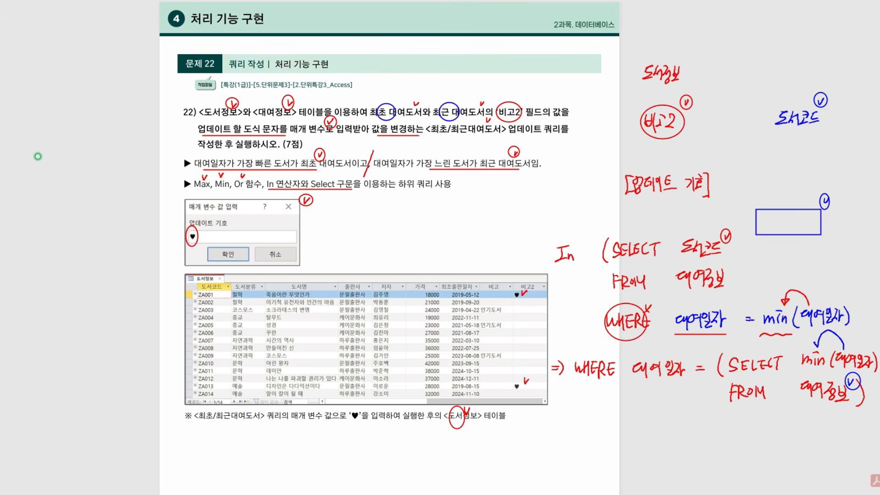
Underline and check 대여일자 in the rewritten condition, and draw an arrow from the original min back to WHERE.
{"action": "left_click_drag", "start_coordinate": [632, 383], "coordinate": [686, 383]}
{"action": "mouse_move", "coordinate": [686, 348]}
{"action": "left_mouse_down"}
{"action": "mouse_move", "coordinate": [677, 357]}
{"action": "mouse_move", "coordinate": [686, 349]}
{"action": "left_mouse_up"}
{"action": "mouse_move", "coordinate": [779, 301]}
{"action": "left_mouse_down"}
{"action": "mouse_move", "coordinate": [763, 329]}
{"action": "mouse_move", "coordinate": [782, 302]}
{"action": "mouse_move", "coordinate": [732, 293]}
{"action": "mouse_move", "coordinate": [654, 312]}
{"action": "left_mouse_up"}
{"action": "left_click_drag", "start_coordinate": [652, 307], "coordinate": [659, 314]}
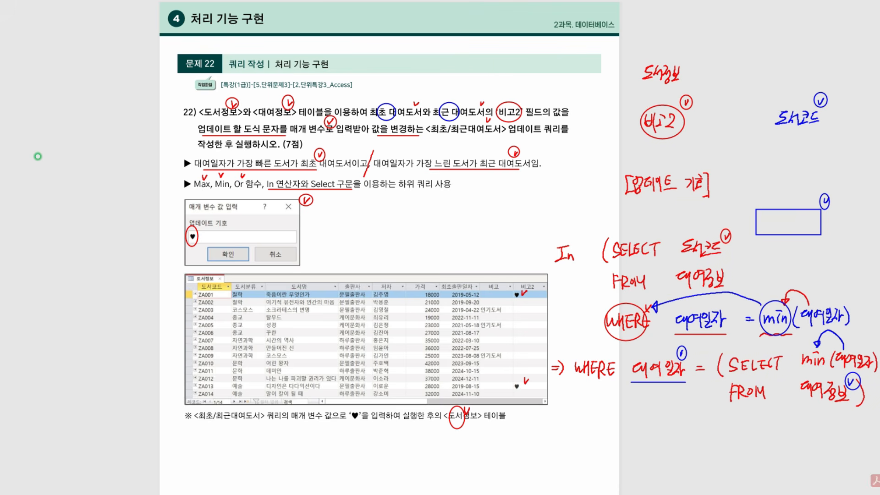
Handwrite Or 대여일자 = (SELECT MAX(대여일자) FROM 대여정보) below the min condition, with a circled check above Or.
{"action": "mouse_move", "coordinate": [576, 429]}
{"action": "left_mouse_down"}
{"action": "mouse_move", "coordinate": [572, 441]}
{"action": "mouse_move", "coordinate": [577, 431]}
{"action": "left_mouse_up"}
{"action": "left_click_drag", "start_coordinate": [579, 436], "coordinate": [586, 418]}
{"action": "mouse_move", "coordinate": [609, 433]}
{"action": "left_mouse_down"}
{"action": "mouse_move", "coordinate": [603, 438]}
{"action": "mouse_move", "coordinate": [614, 447]}
{"action": "mouse_move", "coordinate": [670, 438]}
{"action": "left_mouse_up"}
{"action": "left_click_drag", "start_coordinate": [687, 425], "coordinate": [689, 448]}
{"action": "mouse_move", "coordinate": [709, 431]}
{"action": "left_mouse_down"}
{"action": "mouse_move", "coordinate": [703, 442]}
{"action": "mouse_move", "coordinate": [732, 436]}
{"action": "left_mouse_up"}
{"action": "mouse_move", "coordinate": [737, 429]}
{"action": "left_mouse_down"}
{"action": "mouse_move", "coordinate": [730, 441]}
{"action": "mouse_move", "coordinate": [747, 429]}
{"action": "left_mouse_up"}
{"action": "mouse_move", "coordinate": [741, 431]}
{"action": "left_mouse_down"}
{"action": "mouse_move", "coordinate": [740, 446]}
{"action": "mouse_move", "coordinate": [771, 444]}
{"action": "left_mouse_up"}
{"action": "left_click_drag", "start_coordinate": [771, 429], "coordinate": [779, 442]}
{"action": "left_click_drag", "start_coordinate": [784, 427], "coordinate": [786, 438]}
{"action": "left_click_drag", "start_coordinate": [791, 430], "coordinate": [800, 439]}
{"action": "mouse_move", "coordinate": [799, 430]}
{"action": "left_mouse_down"}
{"action": "mouse_move", "coordinate": [790, 440]}
{"action": "mouse_move", "coordinate": [808, 445]}
{"action": "mouse_move", "coordinate": [831, 433]}
{"action": "mouse_move", "coordinate": [830, 445]}
{"action": "left_mouse_up"}
{"action": "mouse_move", "coordinate": [834, 431]}
{"action": "left_mouse_down"}
{"action": "mouse_move", "coordinate": [838, 443]}
{"action": "mouse_move", "coordinate": [849, 443]}
{"action": "left_mouse_up"}
{"action": "left_click_drag", "start_coordinate": [855, 427], "coordinate": [856, 445]}
{"action": "mouse_move", "coordinate": [695, 463]}
{"action": "left_mouse_down"}
{"action": "mouse_move", "coordinate": [695, 482]}
{"action": "mouse_move", "coordinate": [704, 463]}
{"action": "left_mouse_up"}
{"action": "left_click_drag", "start_coordinate": [699, 463], "coordinate": [719, 475]}
{"action": "left_click_drag", "start_coordinate": [721, 468], "coordinate": [723, 477]}
{"action": "left_click_drag", "start_coordinate": [726, 466], "coordinate": [731, 481]}
{"action": "left_click_drag", "start_coordinate": [749, 466], "coordinate": [759, 475]}
{"action": "mouse_move", "coordinate": [760, 469]}
{"action": "left_mouse_down"}
{"action": "mouse_move", "coordinate": [760, 483]}
{"action": "mouse_move", "coordinate": [771, 475]}
{"action": "left_mouse_up"}
{"action": "left_click_drag", "start_coordinate": [770, 466], "coordinate": [778, 481]}
{"action": "left_click_drag", "start_coordinate": [783, 461], "coordinate": [790, 473]}
{"action": "left_click_drag", "start_coordinate": [785, 475], "coordinate": [807, 480]}
{"action": "left_click_drag", "start_coordinate": [812, 458], "coordinate": [816, 489]}
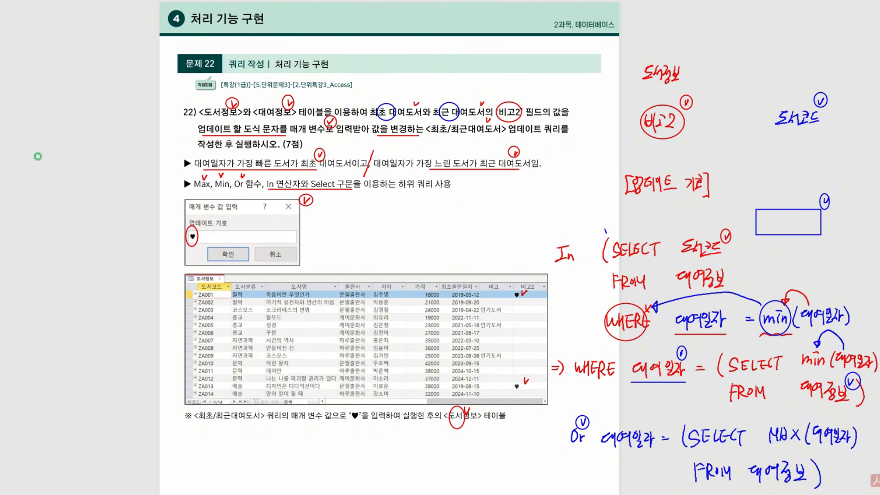
Check the outer opening parenthesis, add its closing one, and mark 대여정보, 도서코드 and WHERE in the outer subquery.
{"action": "left_click_drag", "start_coordinate": [604, 226], "coordinate": [612, 227]}
{"action": "mouse_move", "coordinate": [614, 221]}
{"action": "left_mouse_down"}
{"action": "mouse_move", "coordinate": [600, 233]}
{"action": "mouse_move", "coordinate": [616, 223]}
{"action": "left_mouse_up"}
{"action": "left_click_drag", "start_coordinate": [826, 454], "coordinate": [836, 492]}
{"action": "left_click_drag", "start_coordinate": [693, 265], "coordinate": [736, 263]}
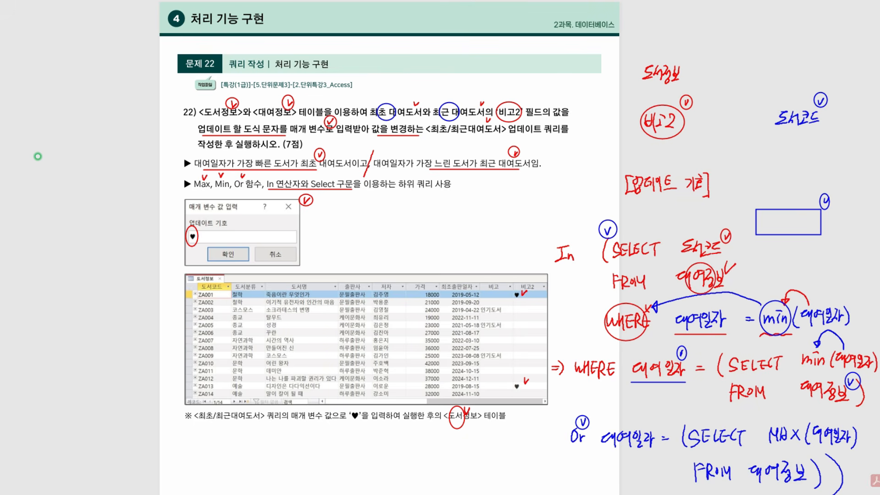
{"action": "mouse_move", "coordinate": [706, 234]}
{"action": "left_mouse_down"}
{"action": "mouse_move", "coordinate": [691, 254]}
{"action": "mouse_move", "coordinate": [707, 235]}
{"action": "left_mouse_up"}
{"action": "mouse_move", "coordinate": [640, 296]}
{"action": "left_mouse_down"}
{"action": "mouse_move", "coordinate": [636, 303]}
{"action": "mouse_move", "coordinate": [648, 290]}
{"action": "left_mouse_up"}
{"action": "left_click_drag", "start_coordinate": [565, 334], "coordinate": [563, 390]}
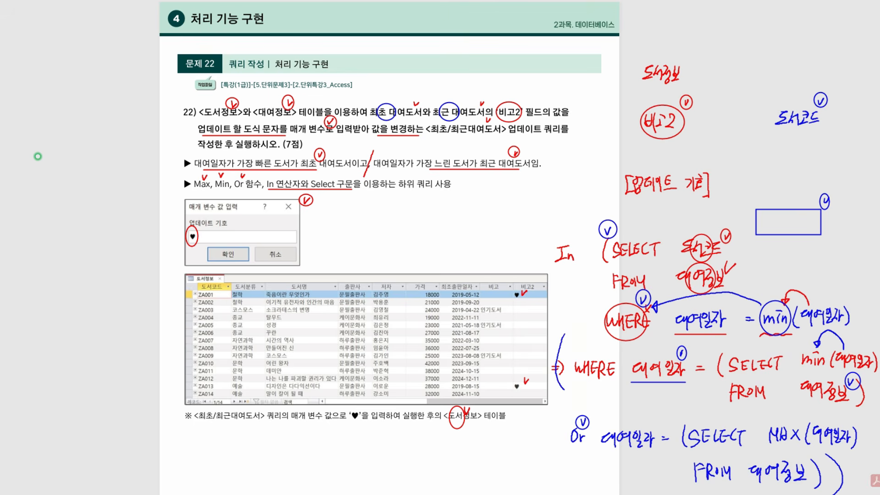
Mark the min condition's flow by circling its 대여일자, underlining 대여정보, and drawing an arrow to the inner 대여일자, and circle Or.
{"action": "left_click_drag", "start_coordinate": [551, 340], "coordinate": [576, 342]}
{"action": "left_click_drag", "start_coordinate": [655, 357], "coordinate": [650, 361]}
{"action": "left_click_drag", "start_coordinate": [799, 408], "coordinate": [852, 407]}
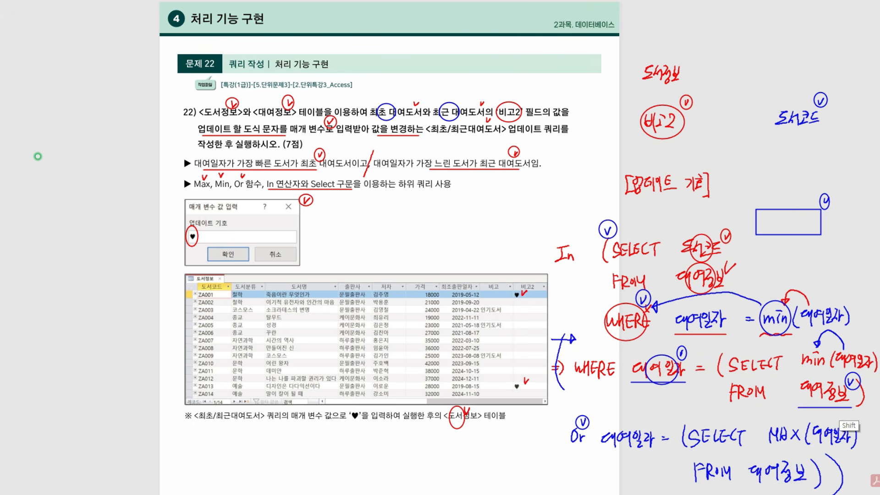
{"action": "mouse_move", "coordinate": [837, 373]}
{"action": "left_mouse_down"}
{"action": "mouse_move", "coordinate": [877, 377]}
{"action": "mouse_move", "coordinate": [848, 340]}
{"action": "left_mouse_up"}
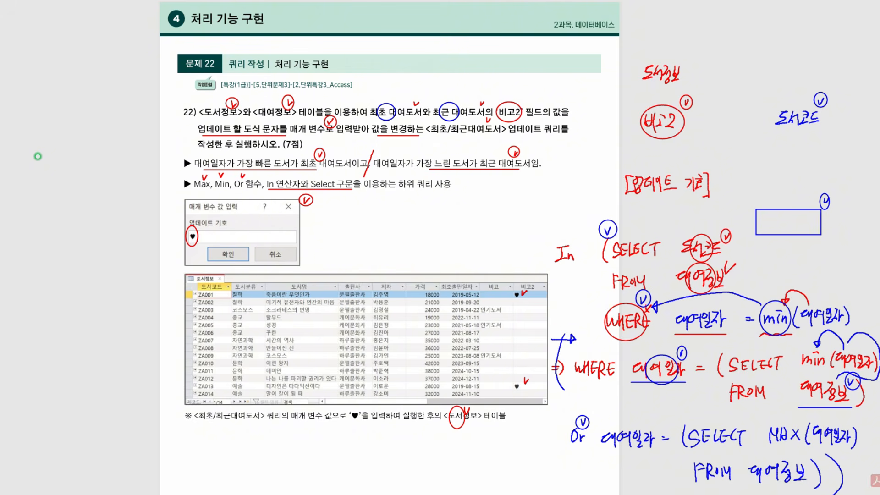
{"action": "left_click_drag", "start_coordinate": [663, 356], "coordinate": [656, 358]}
{"action": "left_click_drag", "start_coordinate": [577, 418], "coordinate": [579, 418]}
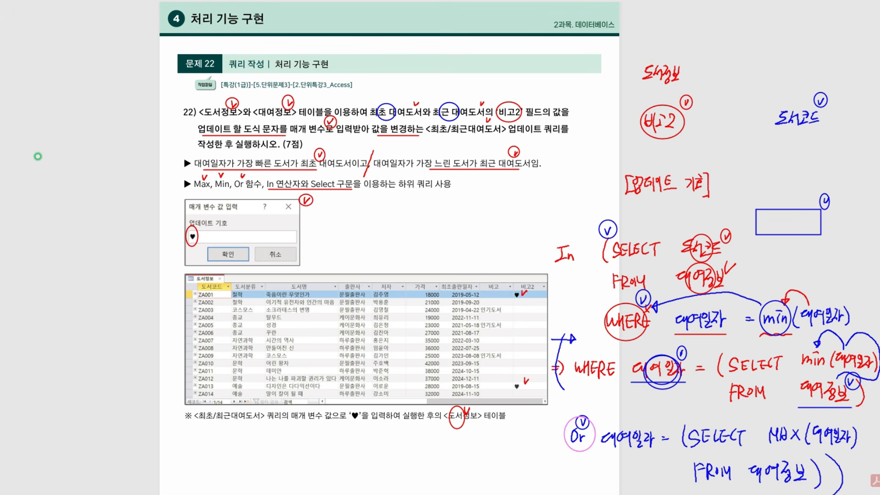
Mark 대여일자, 대여정보 and MAX in the Or condition, and check 최초 and 최근 in the problem text.
{"action": "left_click_drag", "start_coordinate": [640, 421], "coordinate": [645, 420]}
{"action": "left_click_drag", "start_coordinate": [747, 492], "coordinate": [803, 491]}
{"action": "mouse_move", "coordinate": [827, 417]}
{"action": "left_mouse_down"}
{"action": "mouse_move", "coordinate": [834, 417]}
{"action": "mouse_move", "coordinate": [789, 414]}
{"action": "mouse_move", "coordinate": [791, 421]}
{"action": "left_mouse_up"}
{"action": "mouse_move", "coordinate": [641, 421]}
{"action": "left_mouse_down"}
{"action": "mouse_move", "coordinate": [625, 456]}
{"action": "mouse_move", "coordinate": [643, 422]}
{"action": "left_mouse_up"}
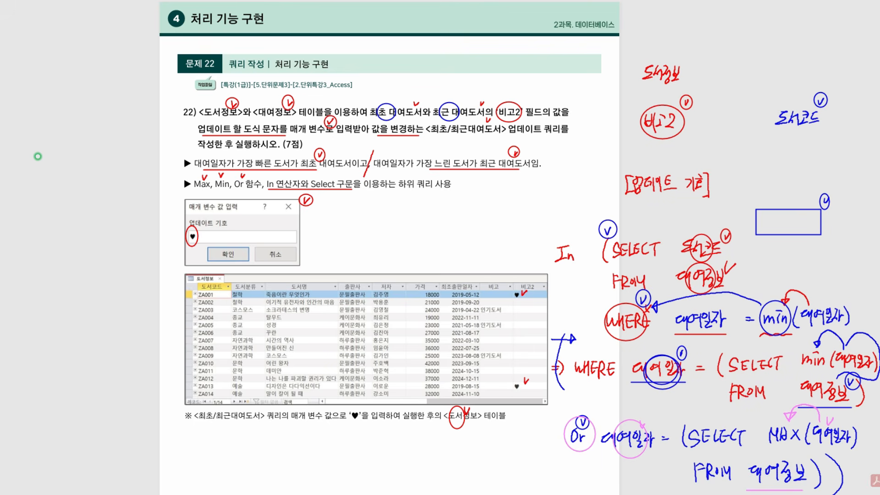
{"action": "mouse_move", "coordinate": [388, 95]}
{"action": "left_mouse_down"}
{"action": "mouse_move", "coordinate": [383, 103]}
{"action": "mouse_move", "coordinate": [391, 88]}
{"action": "left_mouse_up"}
{"action": "mouse_move", "coordinate": [458, 94]}
{"action": "left_mouse_down"}
{"action": "mouse_move", "coordinate": [464, 91]}
{"action": "mouse_move", "coordinate": [453, 102]}
{"action": "mouse_move", "coordinate": [461, 88]}
{"action": "left_mouse_up"}
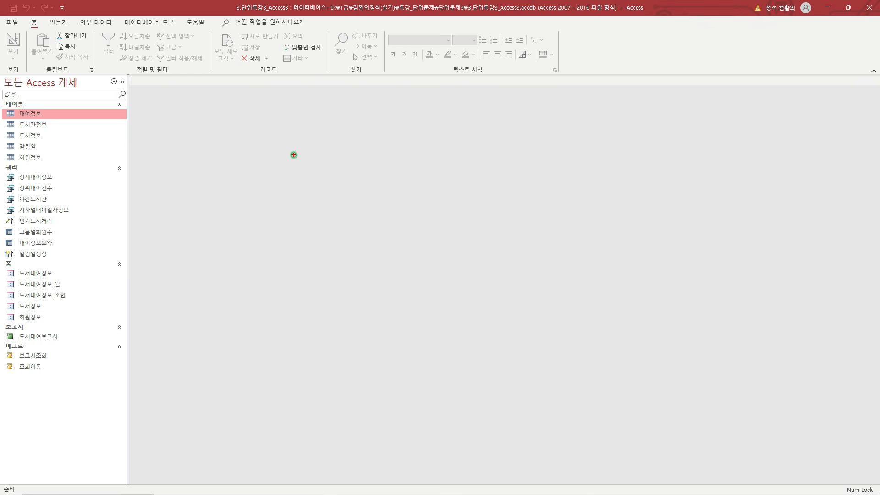
In the Access database, open the relationships view, examine how 대여정보 and 도서정보 link through 도서코드, and close it.
{"action": "left_click_drag", "start_coordinate": [149, 11], "coordinate": [158, 7]}
{"action": "left_click_drag", "start_coordinate": [133, 6], "coordinate": [140, 12]}
{"action": "left_click", "coordinate": [151, 23]}
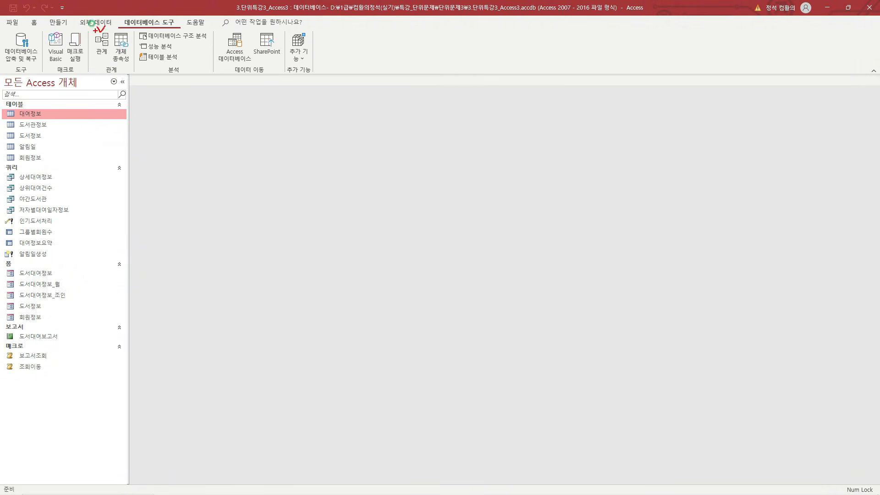
{"action": "left_click", "coordinate": [101, 42]}
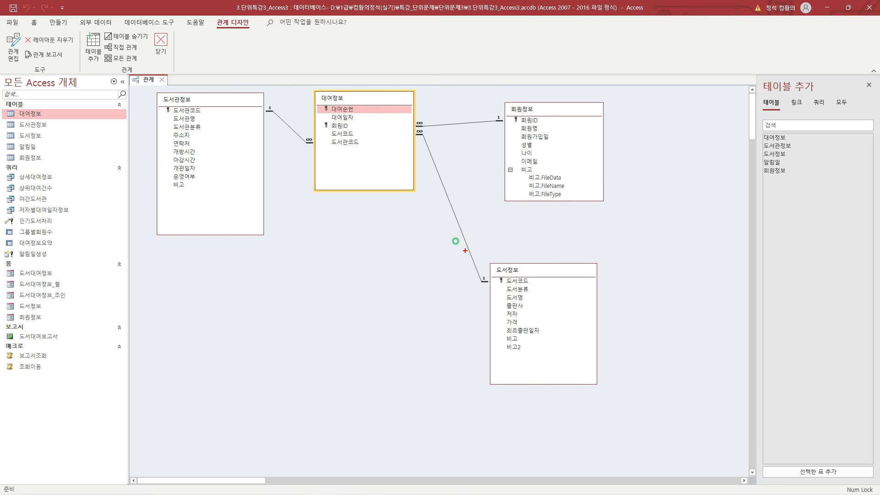
{"action": "left_click_drag", "start_coordinate": [318, 87], "coordinate": [347, 105]}
{"action": "left_click_drag", "start_coordinate": [493, 265], "coordinate": [538, 284]}
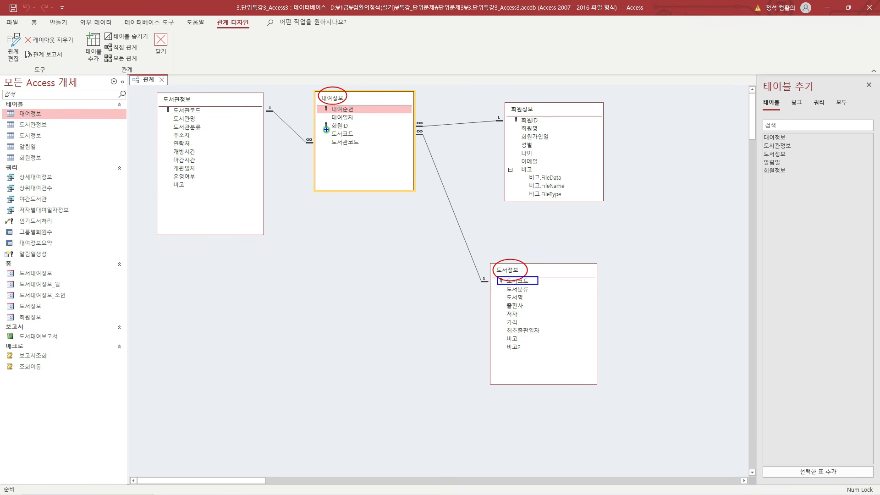
{"action": "left_click_drag", "start_coordinate": [328, 130], "coordinate": [361, 137]}
{"action": "key", "text": "Escape"}
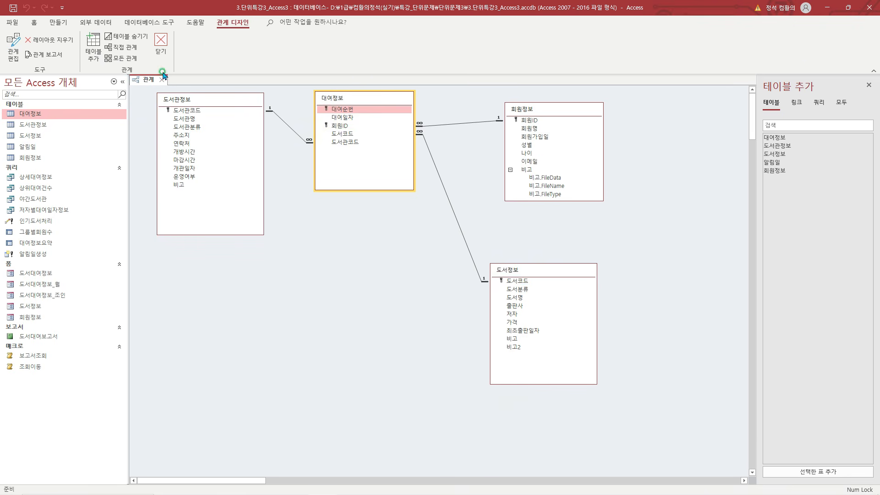
{"action": "left_click", "coordinate": [161, 78]}
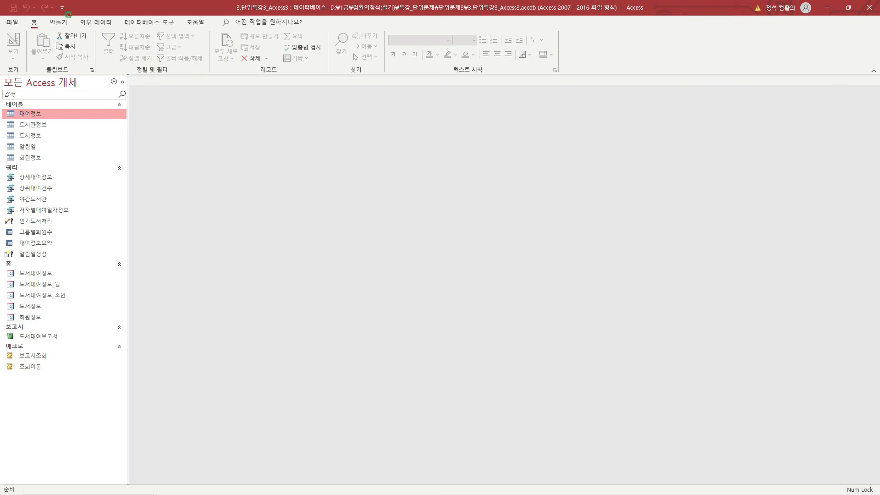
Create a new query in design view on the 도서정보 table, enlarge its field list, and make it an update query.
{"action": "left_click", "coordinate": [58, 22]}
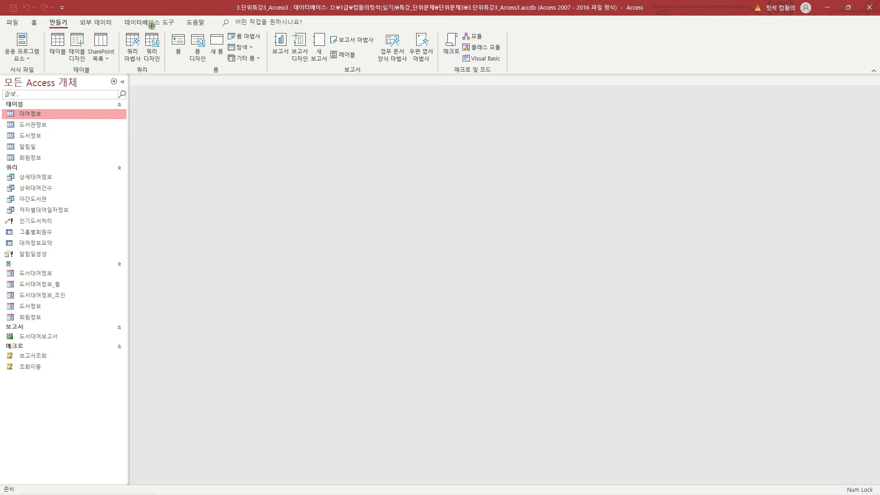
{"action": "left_click", "coordinate": [152, 43]}
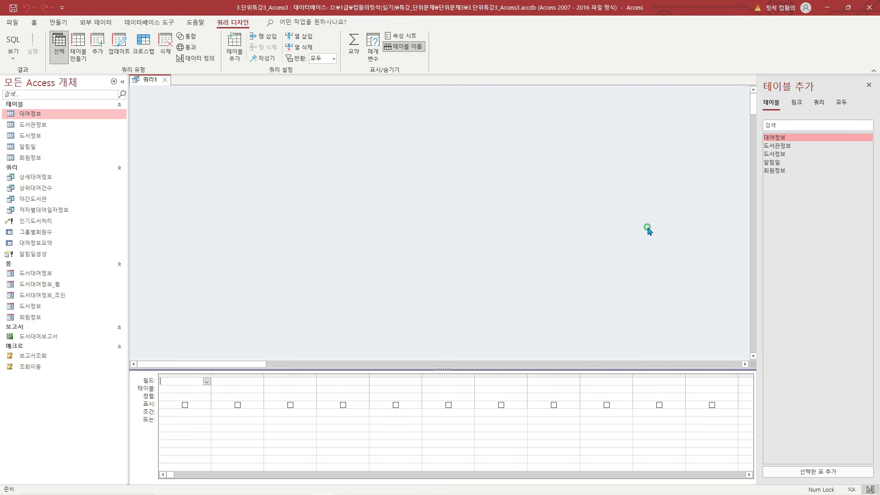
{"action": "double_click", "coordinate": [775, 154]}
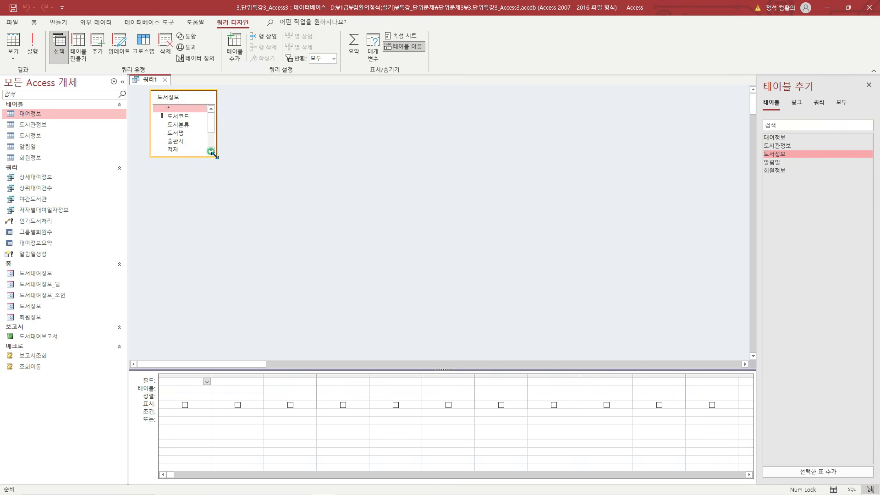
{"action": "left_click_drag", "start_coordinate": [215, 156], "coordinate": [226, 185]}
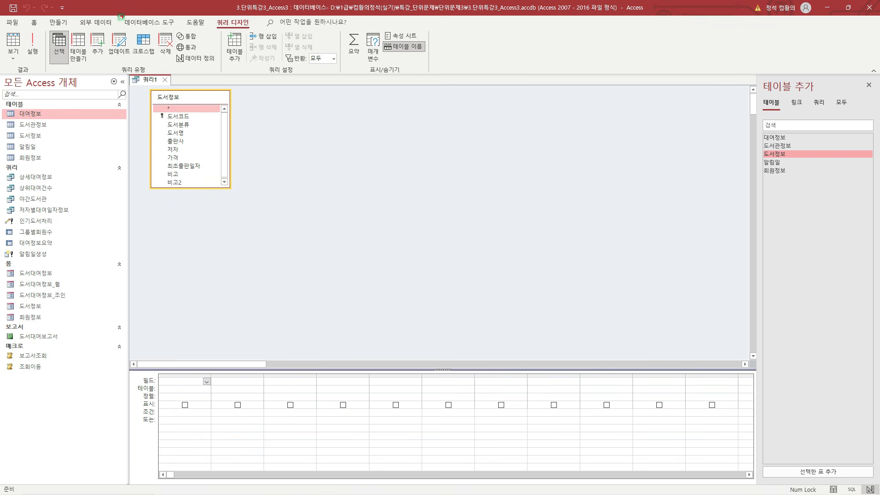
{"action": "left_click", "coordinate": [127, 59]}
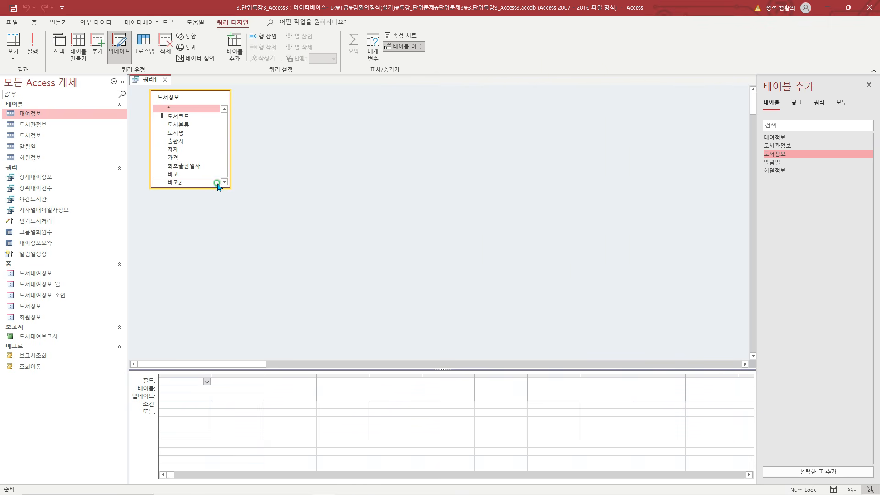
Add 비고2 to the query with [업데이트 기호] as its update value, and add the 도서코드 field.
{"action": "double_click", "coordinate": [200, 183]}
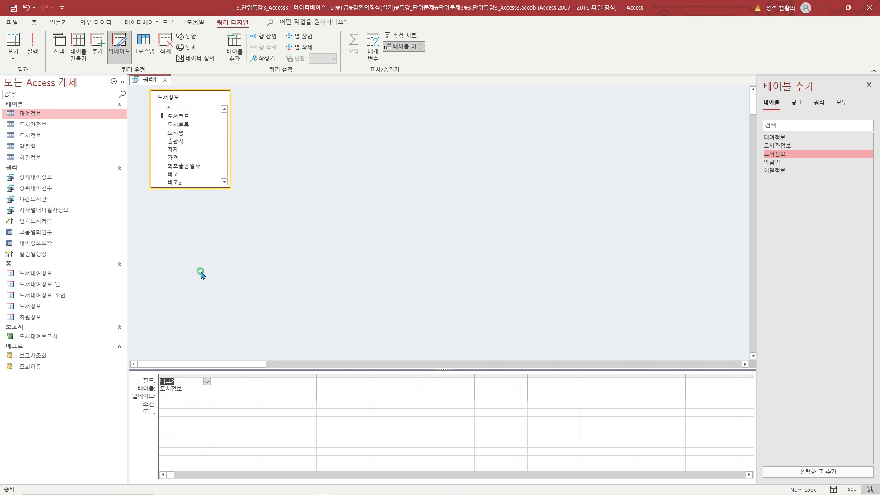
{"action": "left_click", "coordinate": [167, 396]}
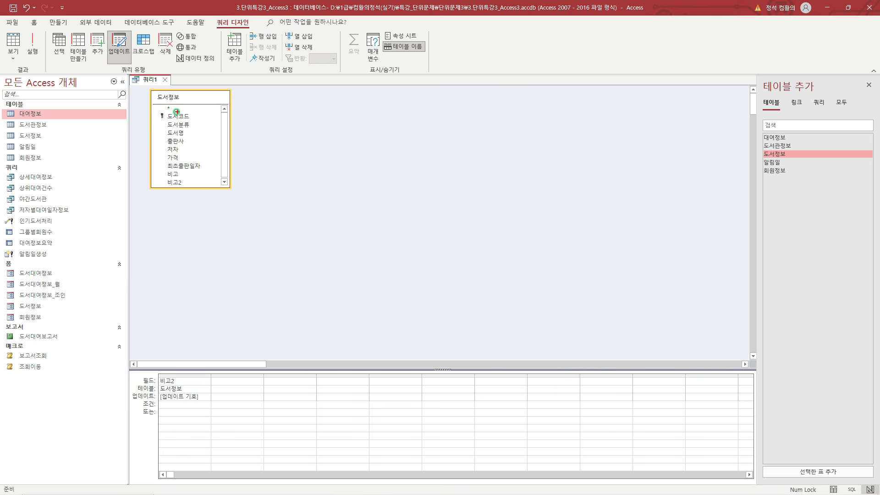
{"action": "left_click_drag", "start_coordinate": [177, 112], "coordinate": [185, 114]}
{"action": "left_click_drag", "start_coordinate": [183, 110], "coordinate": [188, 116]}
{"action": "double_click", "coordinate": [179, 116]}
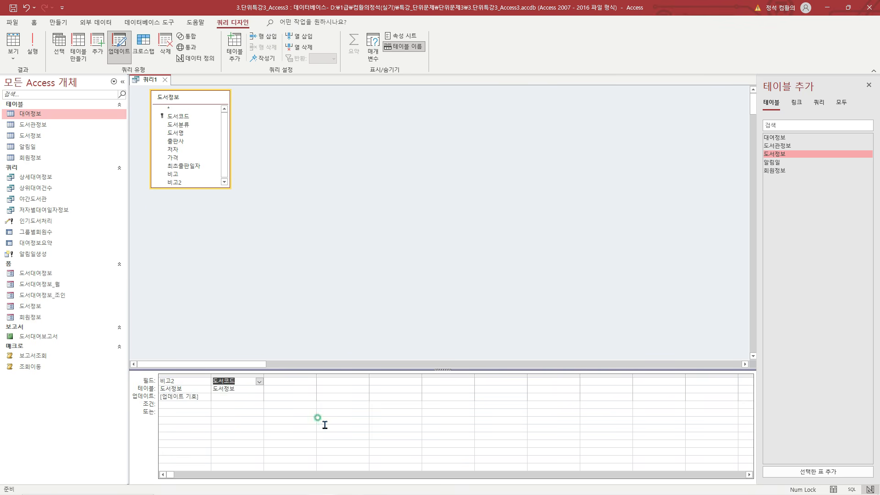
In the zoom box for 도서코드, enter In (Select 도서코드 From 대여정보 Where 대여일자 = min(대여일자).
{"action": "left_click", "coordinate": [230, 397]}
{"action": "key", "text": "shift+F2"}
{"action": "left_click_drag", "start_coordinate": [302, 213], "coordinate": [299, 218]}
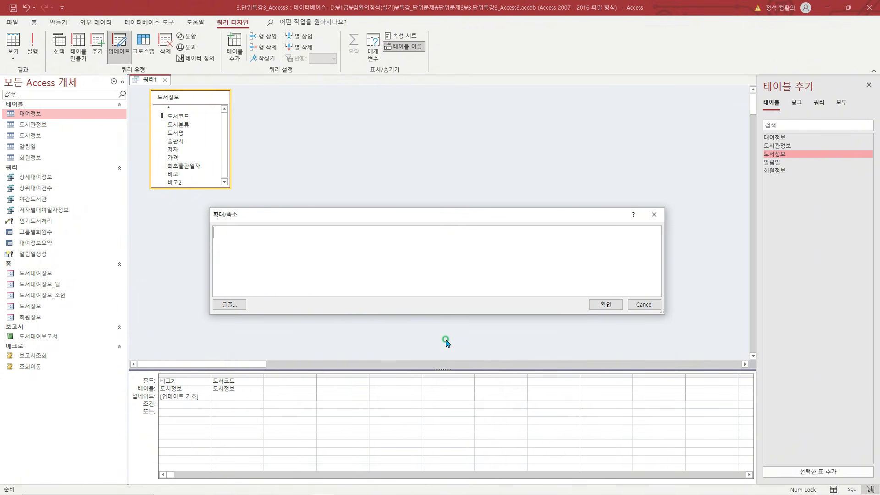
{"action": "type", "text": "in (Select 도서코드 From 대여정보"}
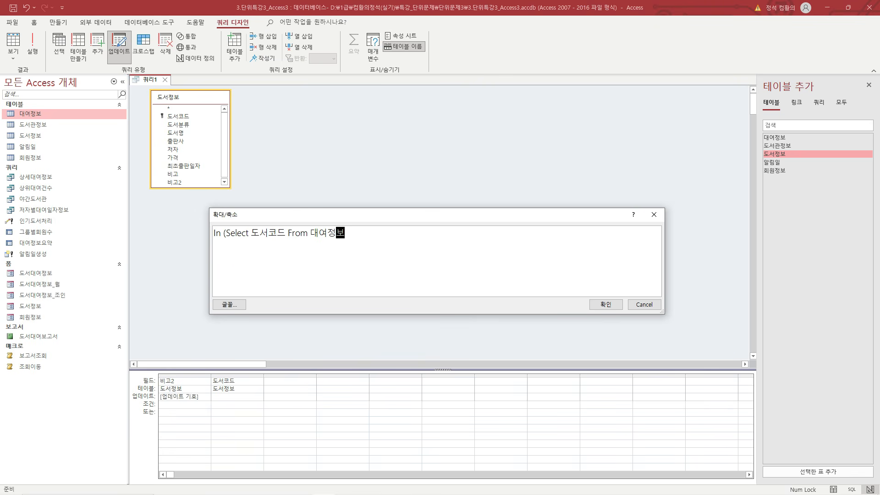
{"action": "key", "text": "Hangul"}
{"action": "type", "text": "대여일자 = min("}
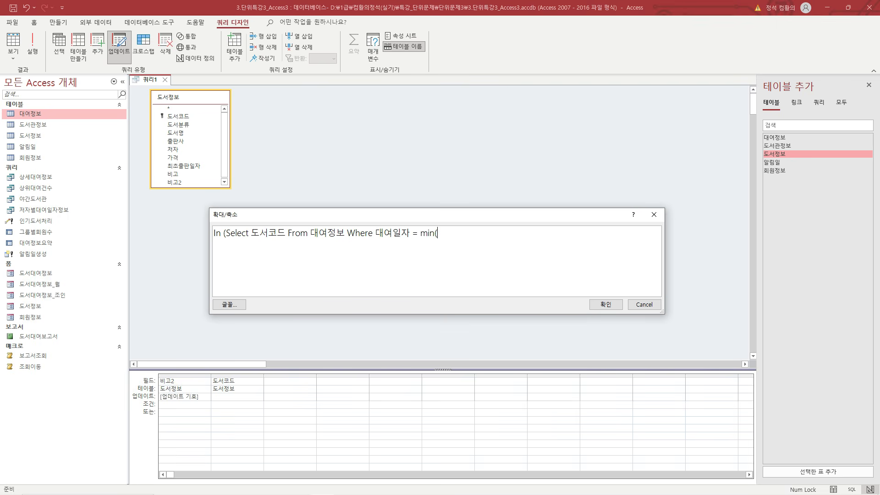
{"action": "type", "text": "대여일자)"}
Turn the min expression into the nested subquery (Select min(대여일자) From 대여정보).
{"action": "left_click_drag", "start_coordinate": [422, 223], "coordinate": [429, 222]}
{"action": "left_click_drag", "start_coordinate": [345, 222], "coordinate": [375, 246]}
{"action": "key", "text": "Escape"}
{"action": "left_click", "coordinate": [420, 234]}
{"action": "type", "text": "(Select 대"}
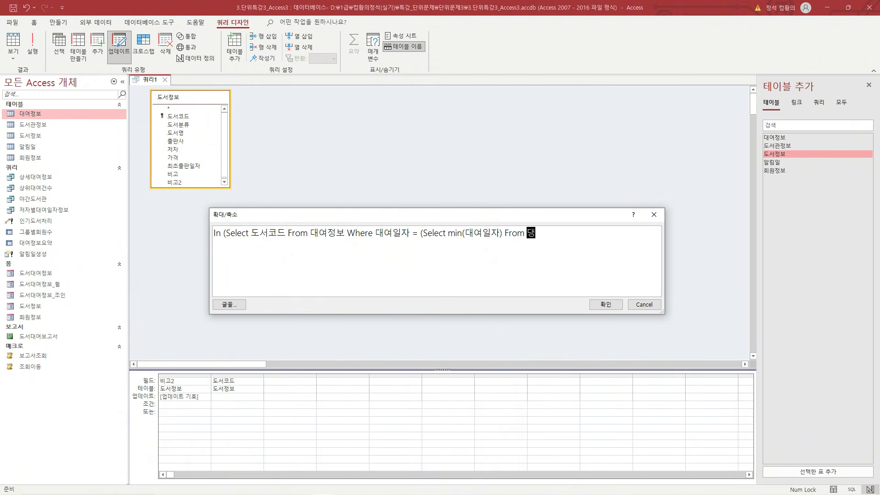
{"action": "type", "text": "여정보)"}
{"action": "left_click_drag", "start_coordinate": [535, 221], "coordinate": [553, 207]}
{"action": "mouse_move", "coordinate": [448, 238]}
{"action": "left_mouse_down"}
{"action": "mouse_move", "coordinate": [500, 237]}
{"action": "mouse_move", "coordinate": [445, 224]}
{"action": "mouse_move", "coordinate": [436, 212]}
{"action": "mouse_move", "coordinate": [397, 228]}
{"action": "left_mouse_up"}
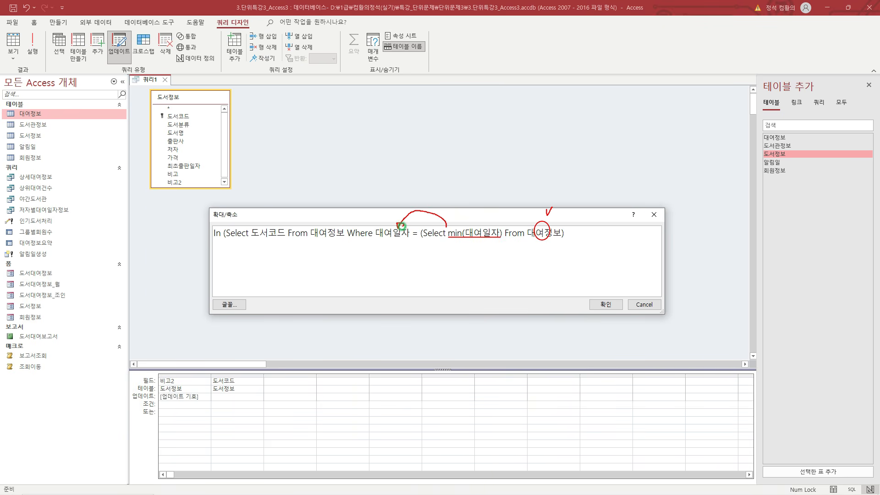
Widen the zoom box and append Or 대여일자 = (Select max(대여일자) From 대여정보) to the 도서코드 criterion.
{"action": "left_click", "coordinate": [571, 232]}
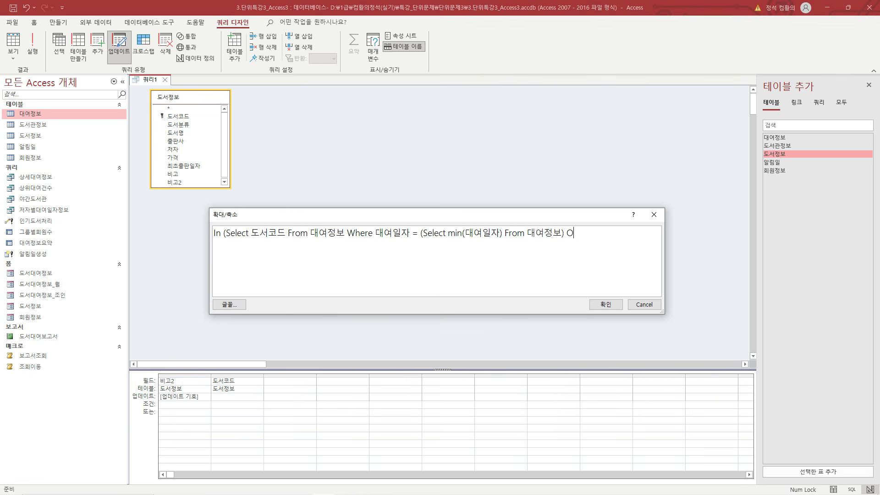
{"action": "left_click_drag", "start_coordinate": [333, 218], "coordinate": [262, 216]}
{"action": "left_click_drag", "start_coordinate": [590, 307], "coordinate": [795, 304]}
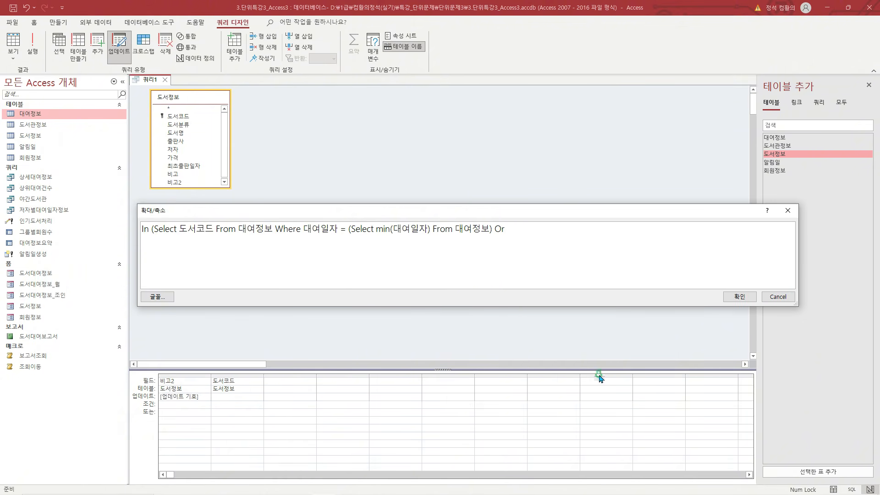
{"action": "type", "text": "e "}
{"action": "type", "text": "대여일자 = (Select max("}
{"action": "type", "text": "대여일자) "}
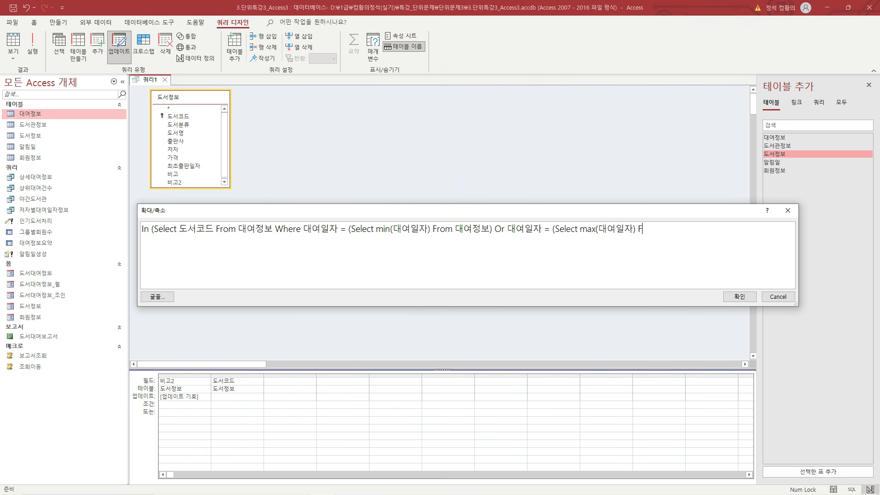
{"action": "type", "text": "From 대여정보)"}
Close the outer In subquery with a final parenthesis and accept the 도서코드 criterion.
{"action": "left_click_drag", "start_coordinate": [152, 217], "coordinate": [158, 221]}
{"action": "left_click_drag", "start_coordinate": [699, 220], "coordinate": [708, 217]}
{"action": "key", "text": "Escape"}
{"action": "type", "text": ")"}
{"action": "left_click", "coordinate": [740, 297]}
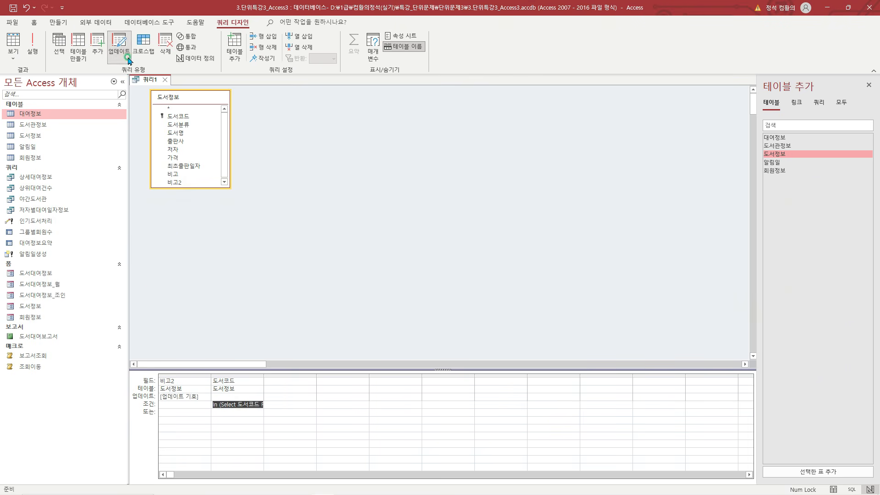
Run the update query with ♥ as the 업데이트 기호 value and agree to update the records.
{"action": "left_click", "coordinate": [128, 61]}
{"action": "left_click", "coordinate": [32, 48]}
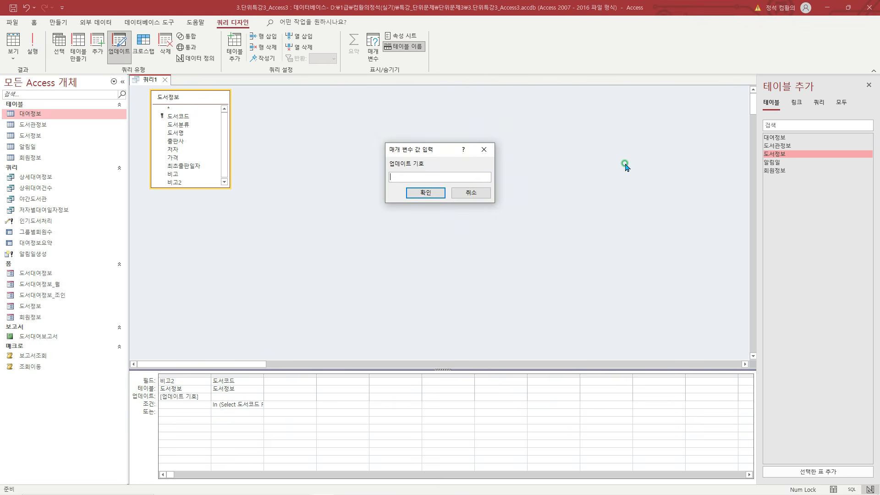
{"action": "type", "text": "ㅁ"}
{"action": "key", "text": "Hangul_Hanja"}
{"action": "key", "text": "Tab"}
{"action": "key", "text": "Right"}
{"action": "key", "text": "Right"}
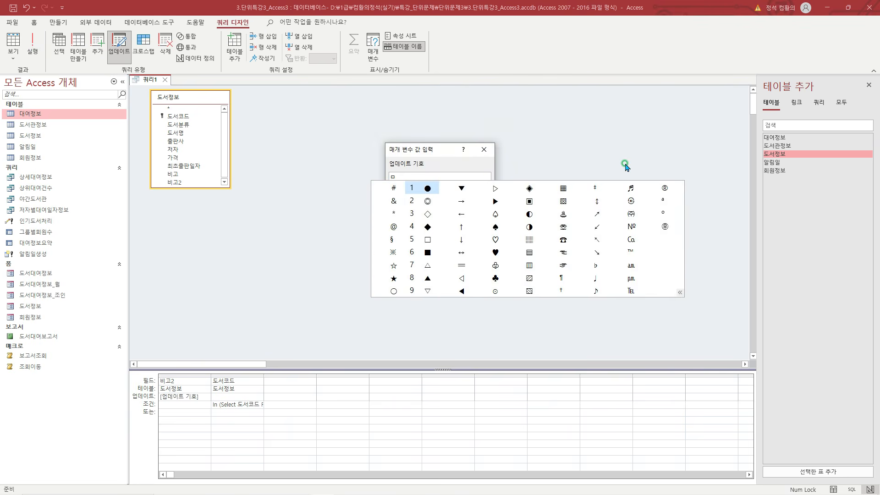
{"action": "key", "text": "Right"}
{"action": "key", "text": "6"}
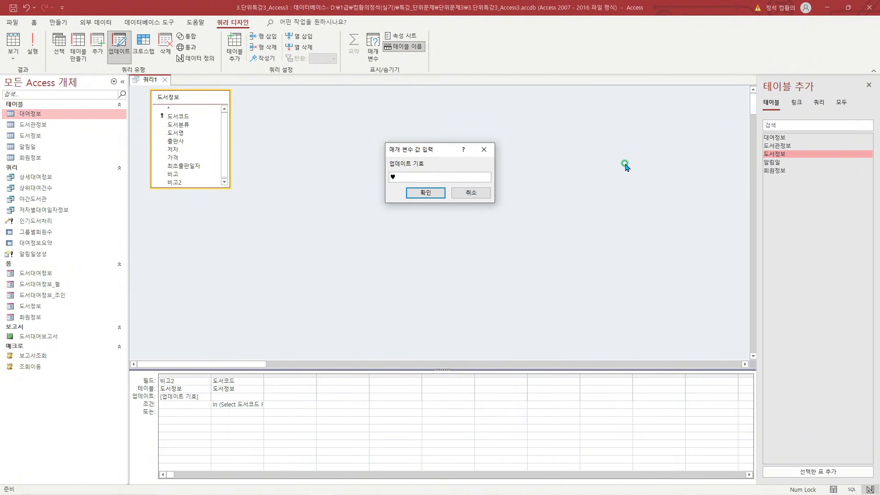
{"action": "left_click", "coordinate": [428, 193]}
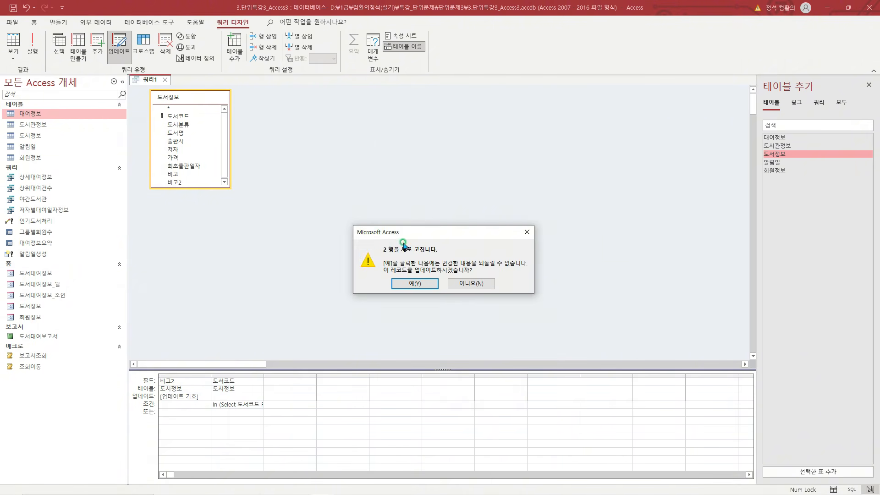
{"action": "left_click", "coordinate": [430, 285]}
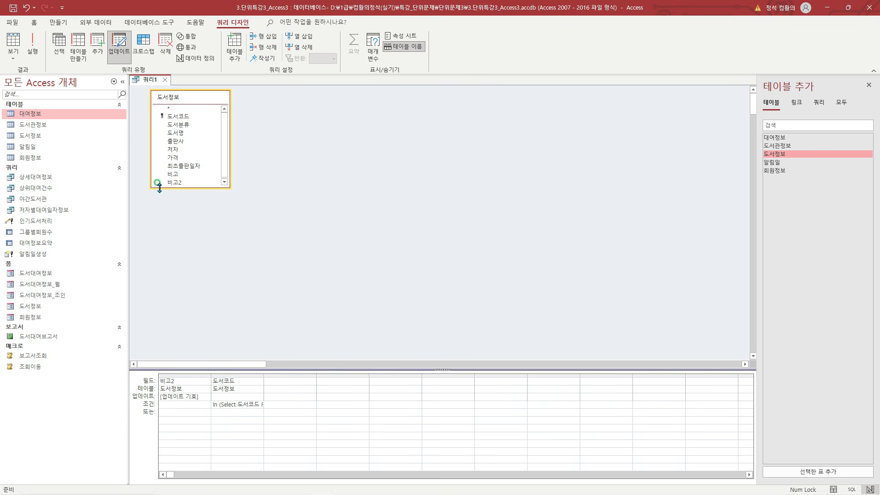
Open the 도서정보 table to check its 비고2 column, and return to the query design.
{"action": "double_click", "coordinate": [61, 135]}
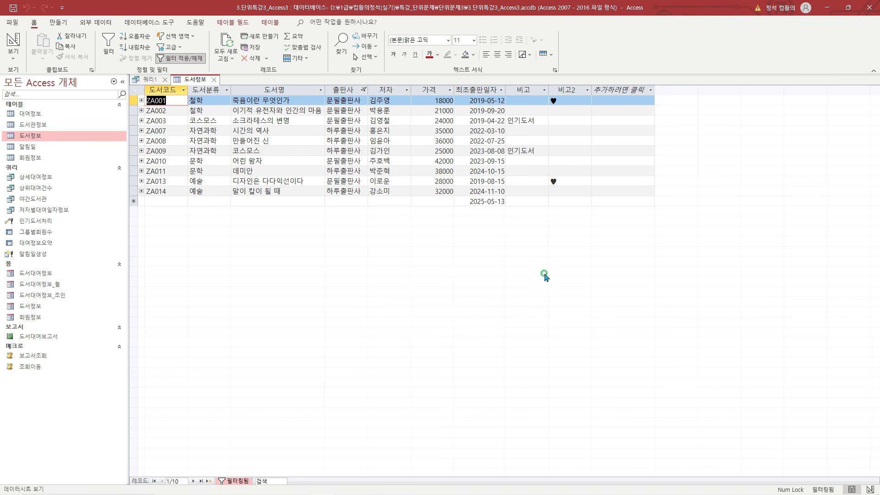
{"action": "left_click_drag", "start_coordinate": [548, 84], "coordinate": [594, 202]}
{"action": "left_click", "coordinate": [149, 80]}
Save the update query as 최초/최근대여도서.
{"action": "right_click", "coordinate": [148, 80]}
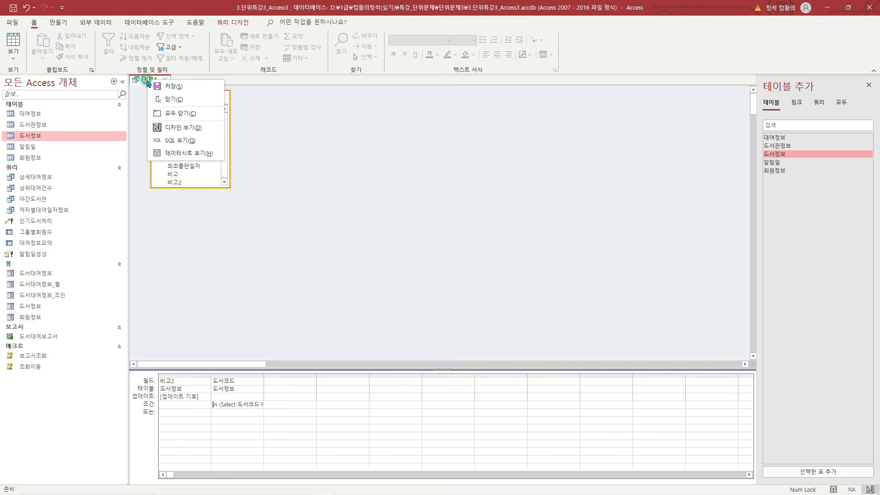
{"action": "left_click", "coordinate": [160, 87]}
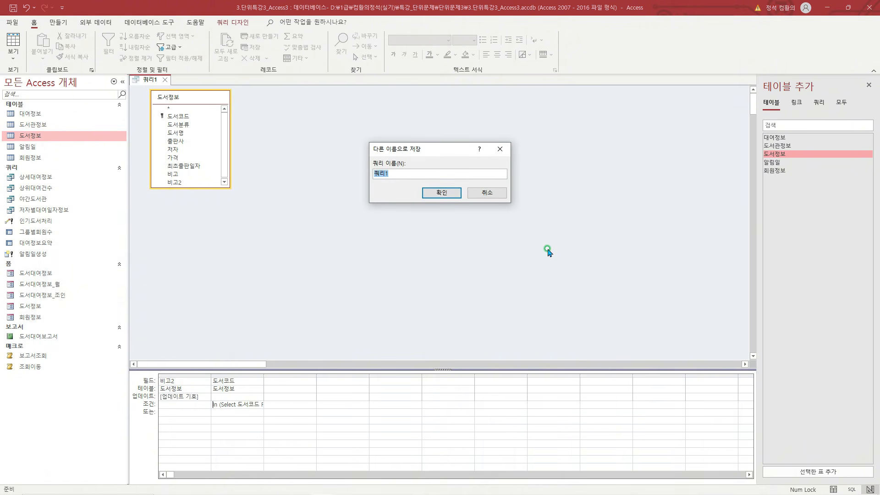
{"action": "type", "text": "최초/최근대여도서"}
{"action": "left_click", "coordinate": [433, 192]}
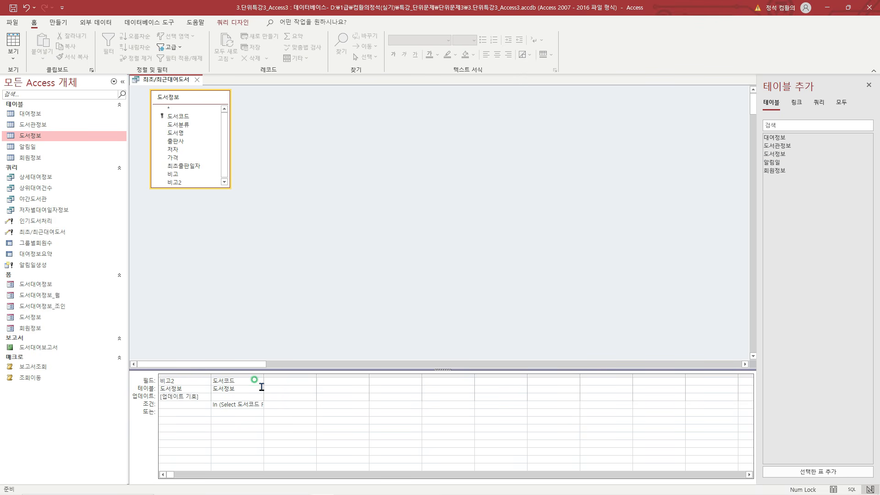
Review the full 도서코드 criterion with its min and max subqueries in the zoom box, and close it.
{"action": "key", "text": "shift+F2"}
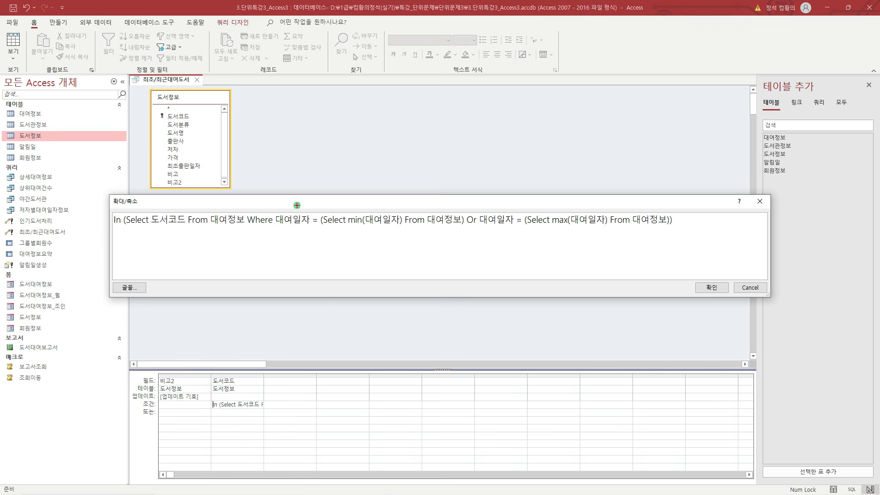
{"action": "left_click_drag", "start_coordinate": [244, 210], "coordinate": [275, 227]}
{"action": "left_click_drag", "start_coordinate": [271, 226], "coordinate": [315, 227]}
{"action": "left_click_drag", "start_coordinate": [366, 206], "coordinate": [365, 206]}
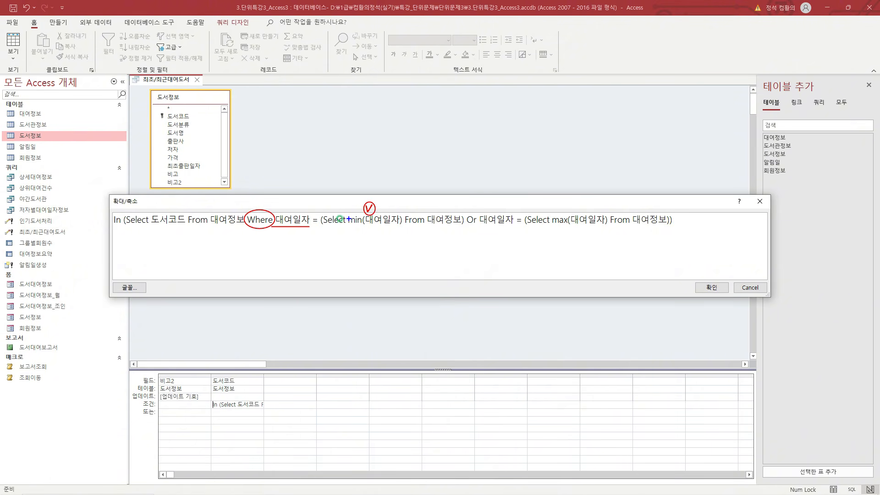
{"action": "mouse_move", "coordinate": [323, 225]}
{"action": "left_mouse_down"}
{"action": "mouse_move", "coordinate": [461, 225]}
{"action": "mouse_move", "coordinate": [458, 208]}
{"action": "mouse_move", "coordinate": [449, 207]}
{"action": "mouse_move", "coordinate": [459, 206]}
{"action": "left_mouse_up"}
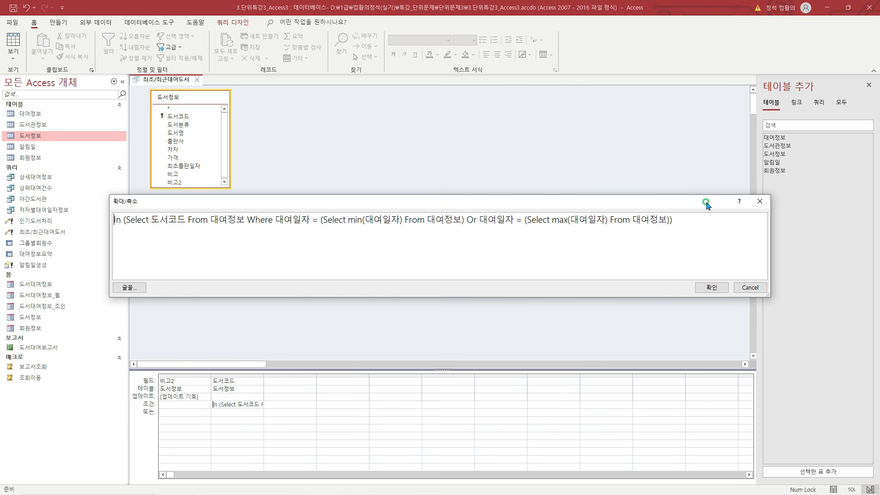
{"action": "left_click", "coordinate": [760, 200]}
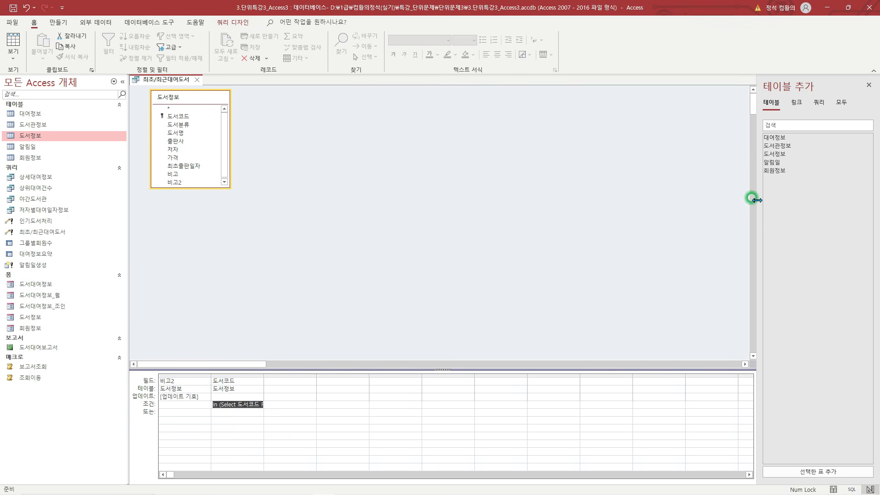